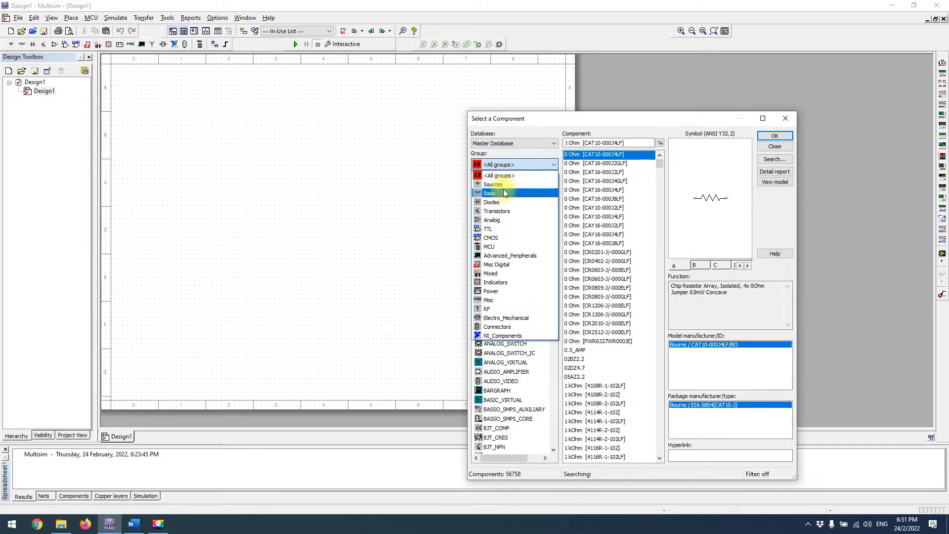
- Show the OPAMP family of the Analog group in the master component database
{"action": "left_click", "coordinate": [504, 193]}
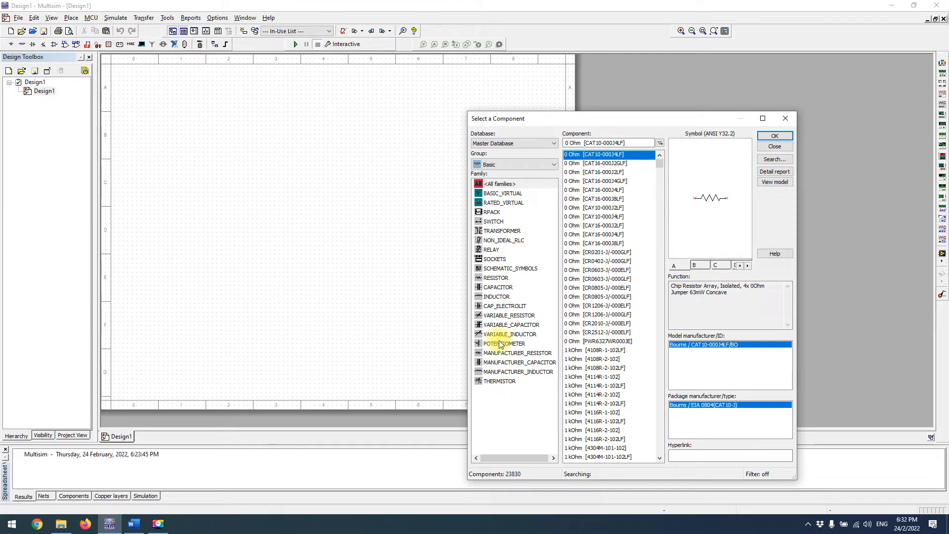
{"action": "left_click", "coordinate": [555, 166]}
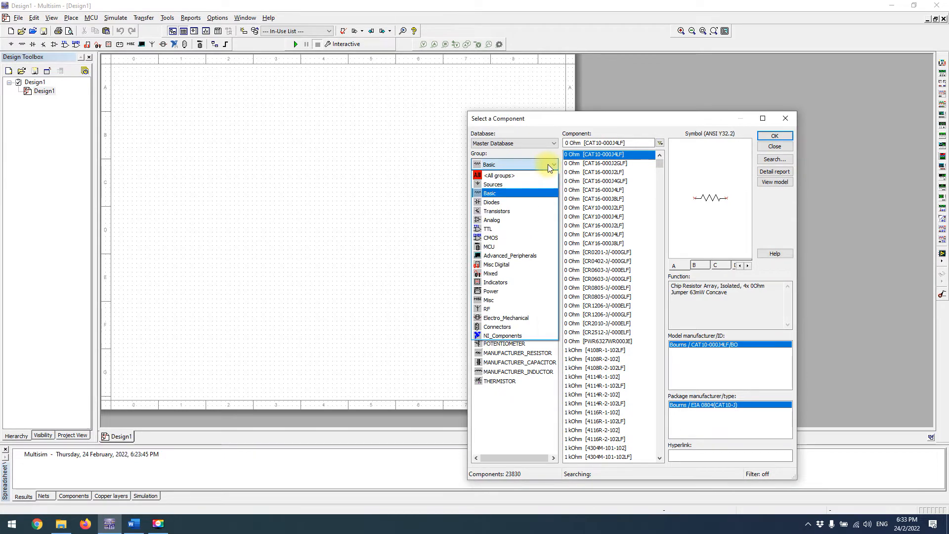
{"action": "left_click", "coordinate": [497, 220]}
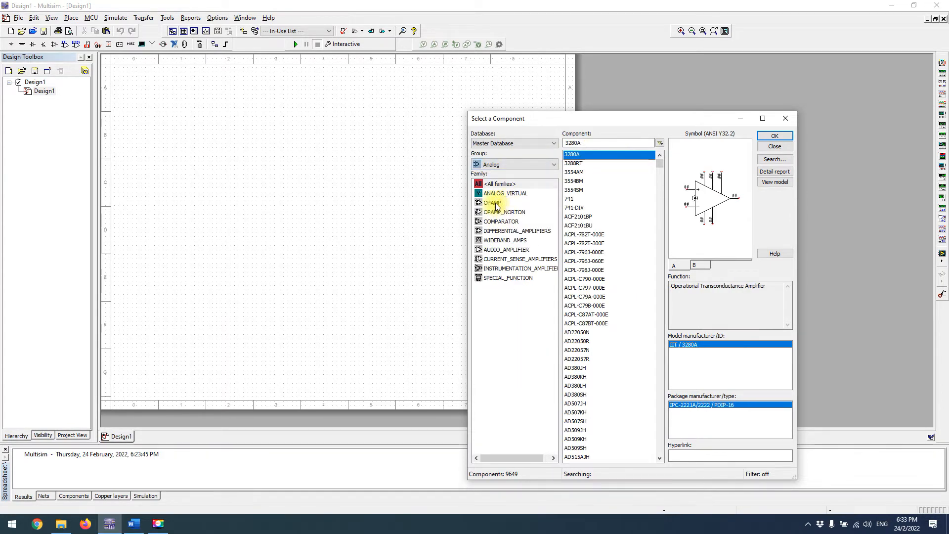
{"action": "left_click", "coordinate": [497, 203]}
{"action": "left_click", "coordinate": [498, 212]}
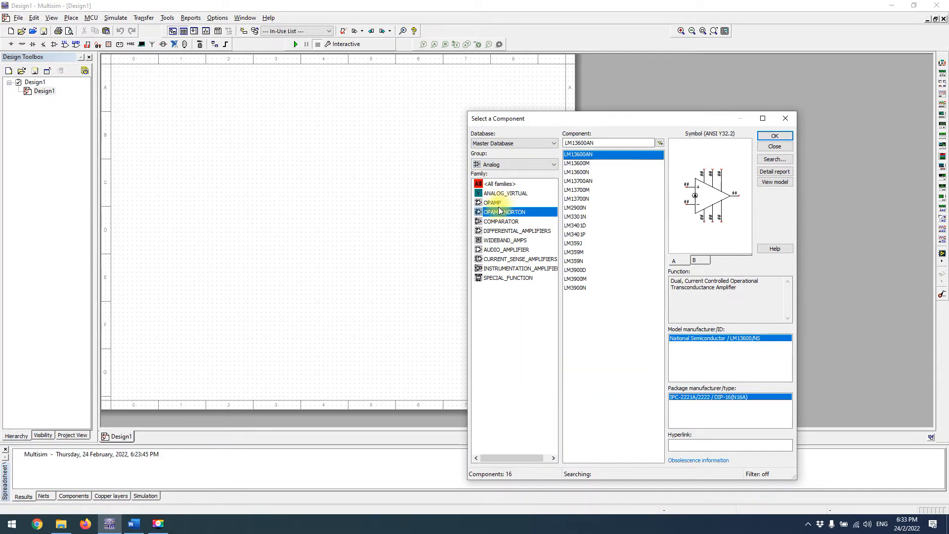
{"action": "left_click", "coordinate": [496, 203]}
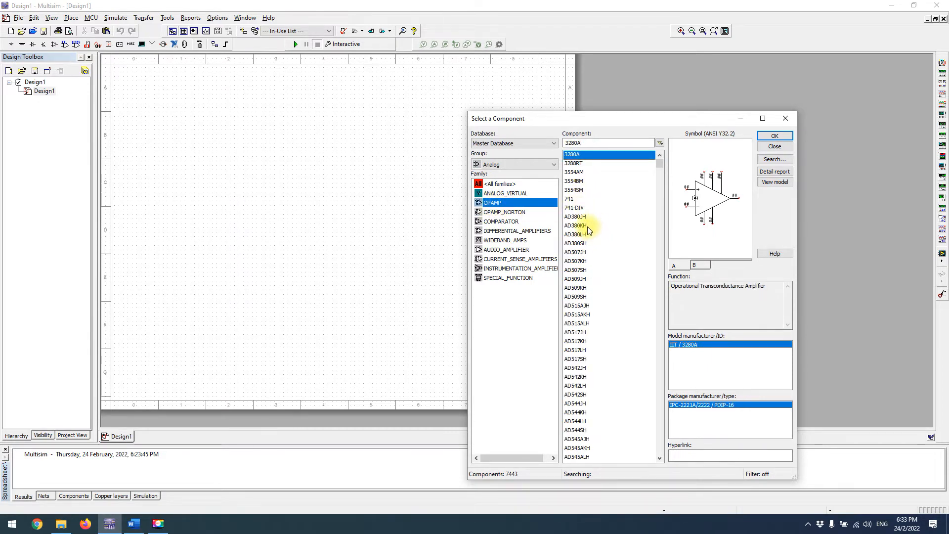
- Search the OPAMP family for LM741 and select the LM741CN
{"action": "scroll", "coordinate": [618, 215], "scroll_direction": "down", "scroll_amount": 6}
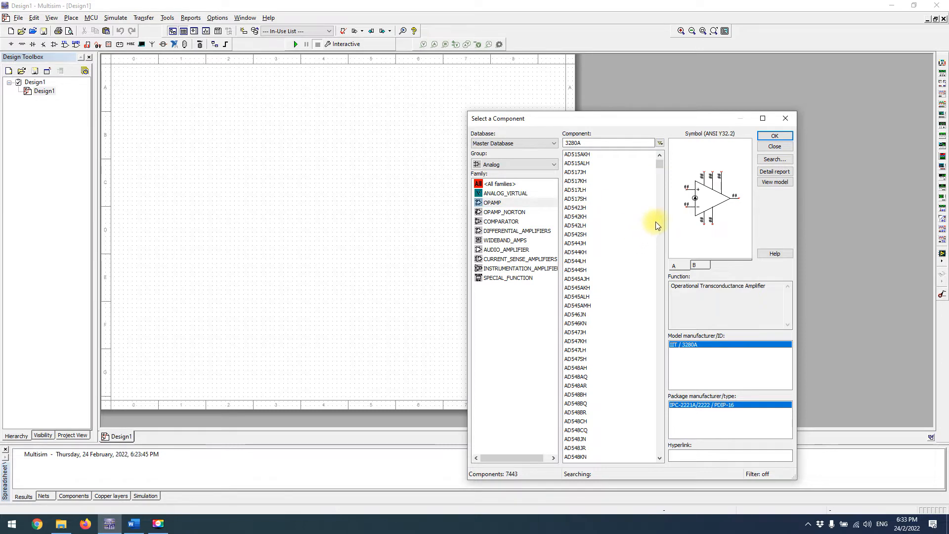
{"action": "left_click_drag", "start_coordinate": [663, 163], "coordinate": [667, 263]}
{"action": "left_click_drag", "start_coordinate": [592, 143], "coordinate": [516, 132]}
{"action": "type", "text": "Km7"}
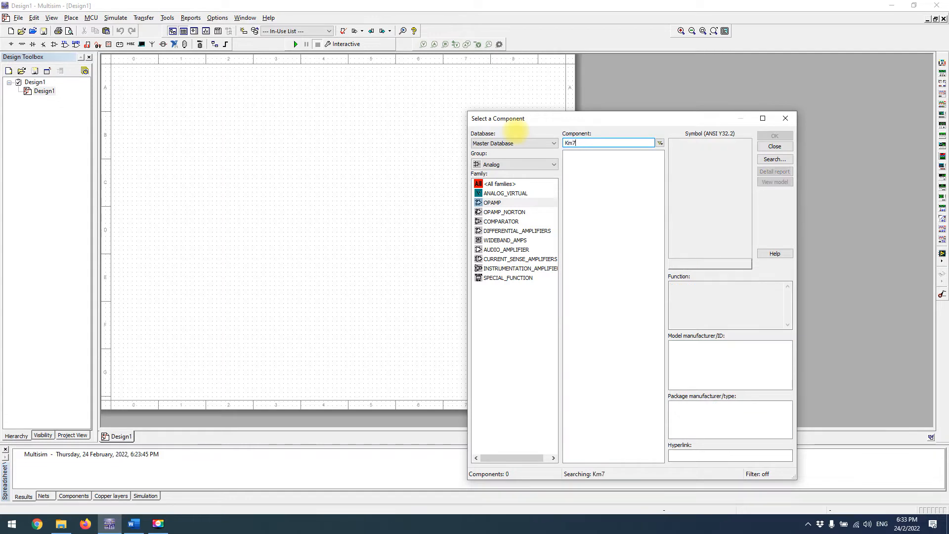
{"action": "type", "text": "4"}
{"action": "key", "text": "BackSpace"}
{"action": "key", "text": "BackSpace"}
{"action": "key", "text": "BackSpace"}
{"action": "key", "text": "BackSpace"}
{"action": "type", "text": "LM741"}
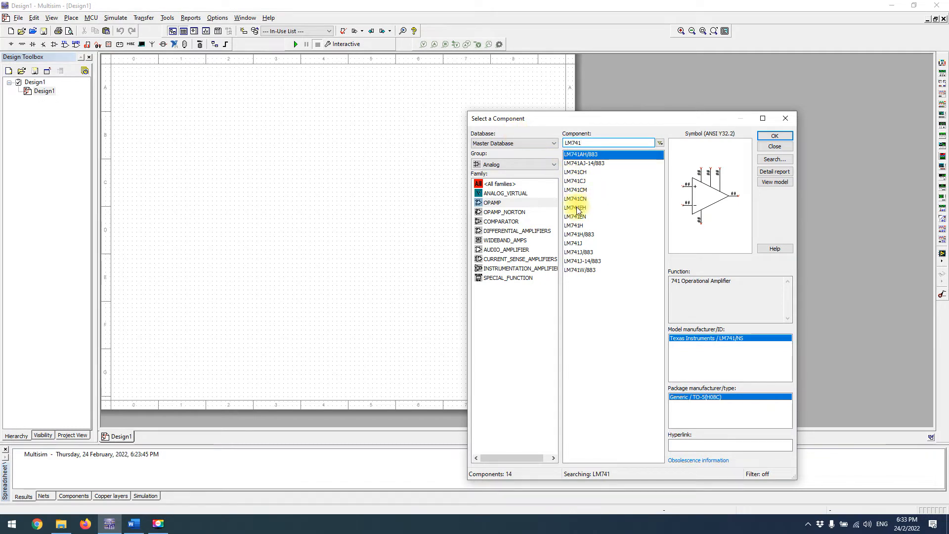
{"action": "left_click", "coordinate": [589, 200]}
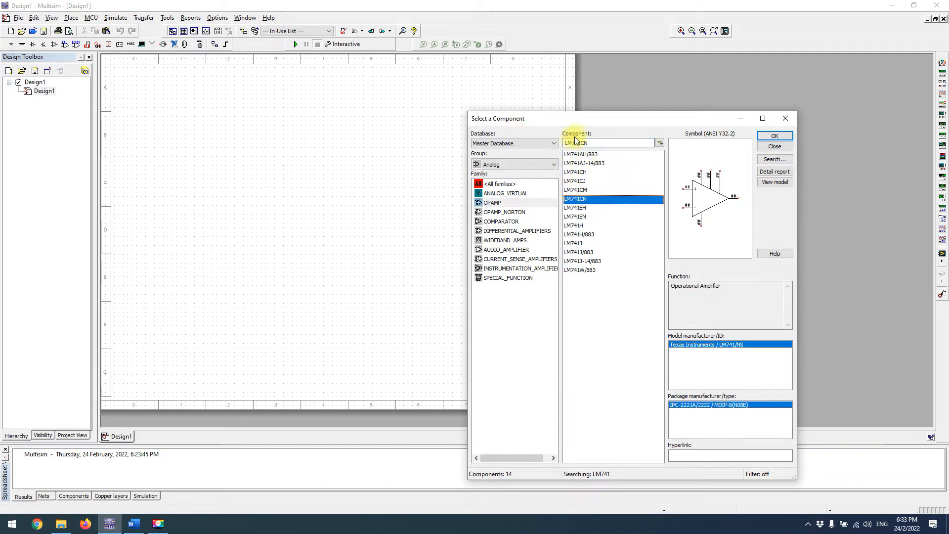
- Clear the component search and place a 741 op-amp in the upper-middle area of the schematic
{"action": "key", "text": "BackSpace"}
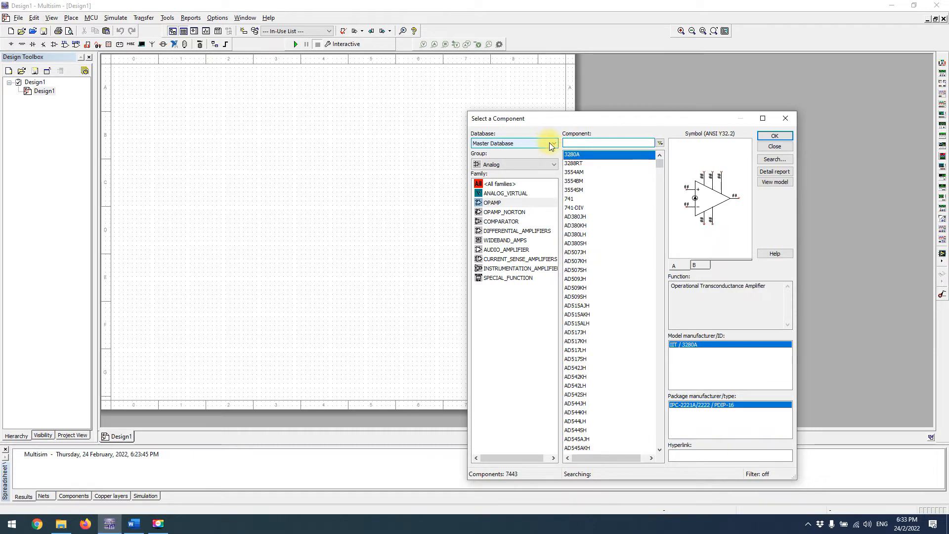
{"action": "left_click", "coordinate": [583, 199]}
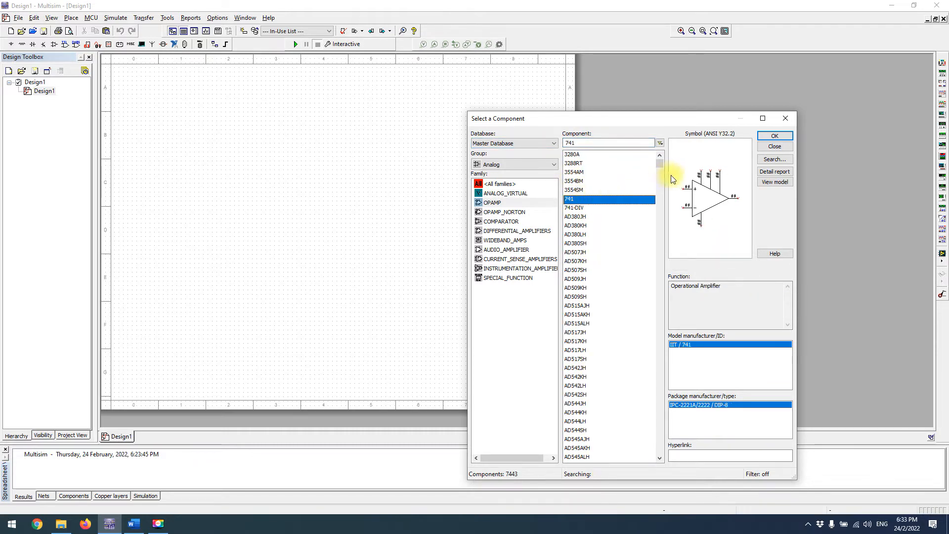
{"action": "left_click", "coordinate": [774, 135]}
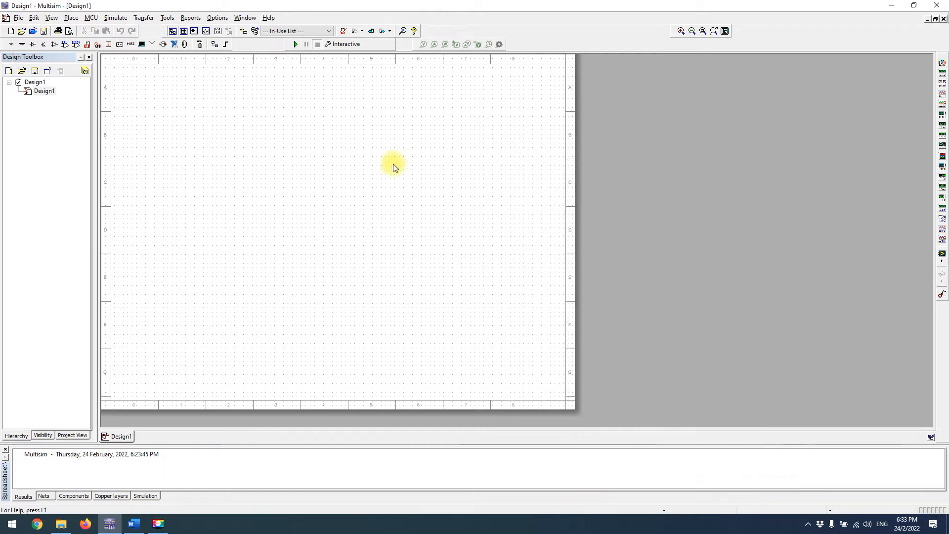
{"action": "left_click", "coordinate": [244, 190]}
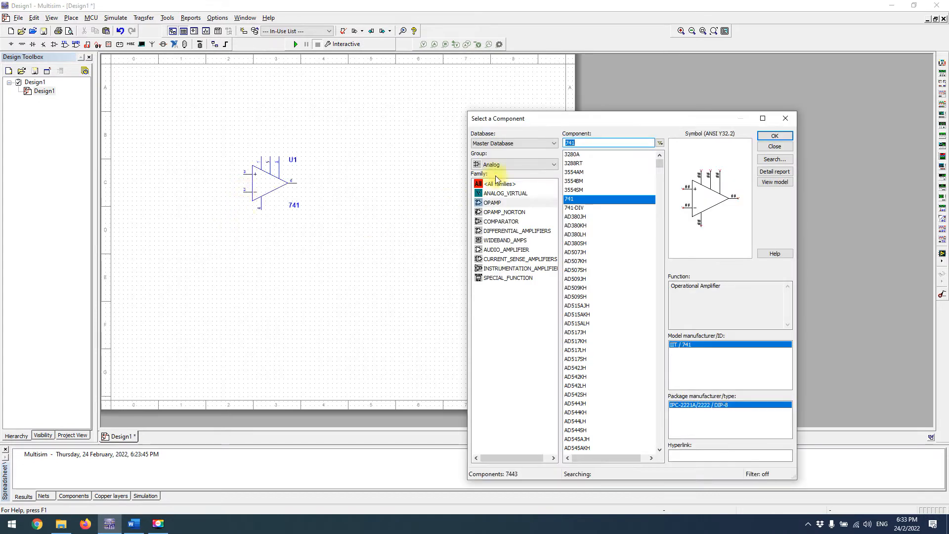
- Place two 1 kΩ resistors from the Basic group's RESISTOR family side by side below the op-amp
{"action": "left_click", "coordinate": [503, 163]}
{"action": "left_click", "coordinate": [501, 195]}
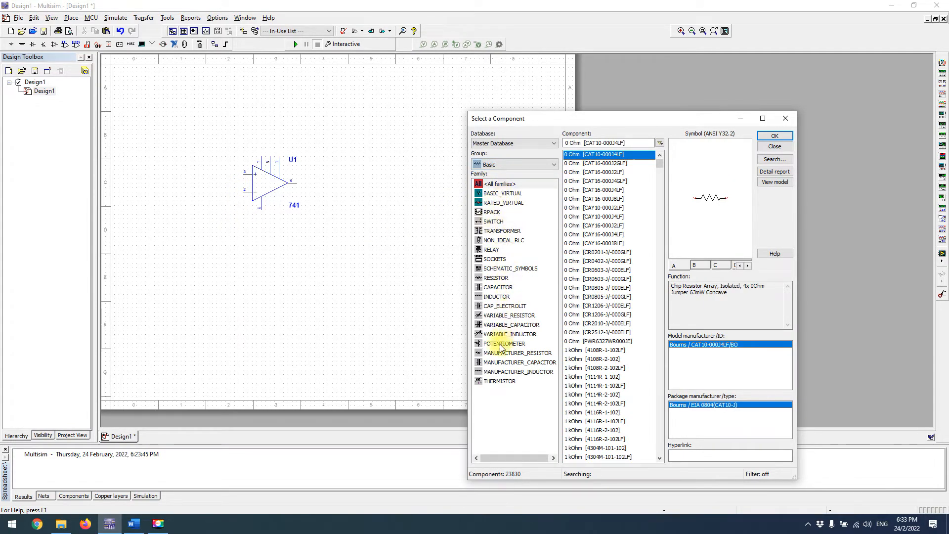
{"action": "left_click", "coordinate": [497, 278]}
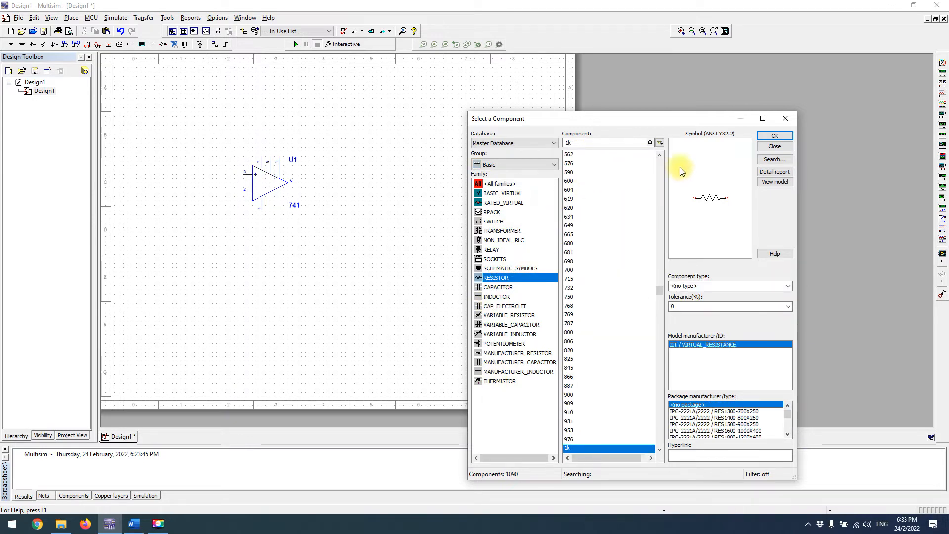
{"action": "left_click", "coordinate": [775, 135]}
{"action": "left_click", "coordinate": [203, 253]}
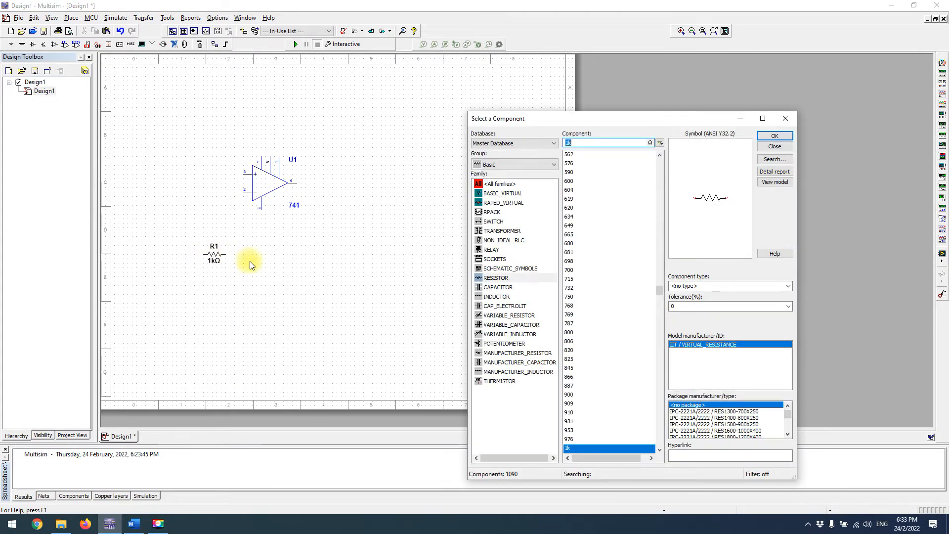
{"action": "left_click", "coordinate": [775, 136]}
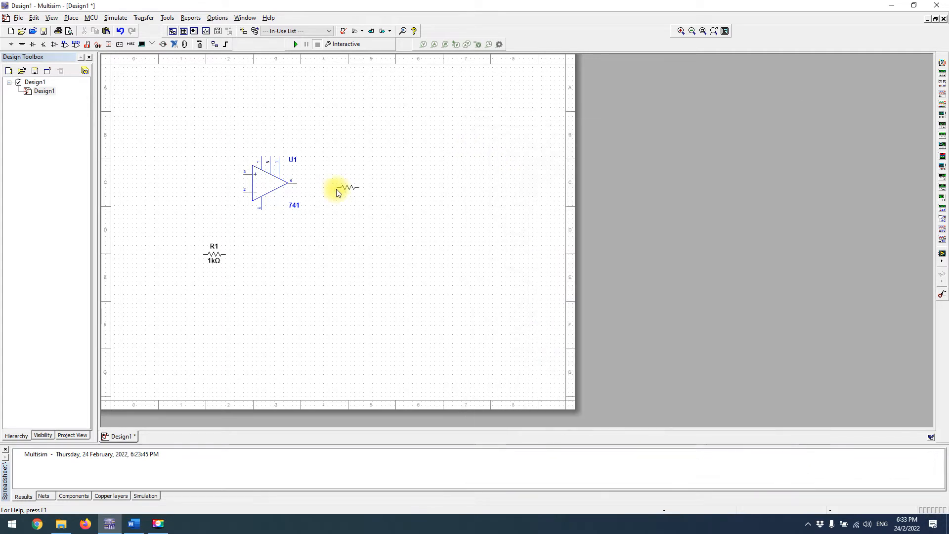
{"action": "left_click", "coordinate": [263, 258]}
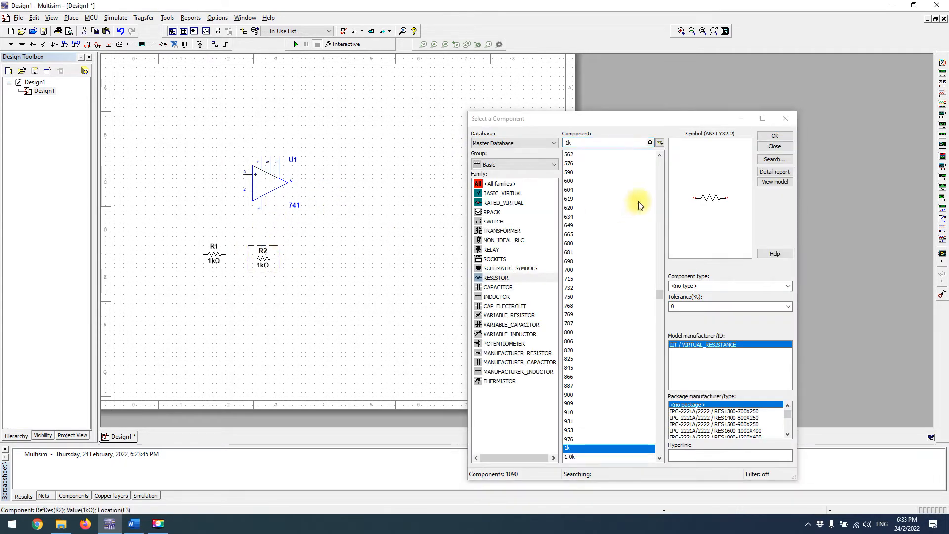
{"action": "left_click", "coordinate": [774, 146]}
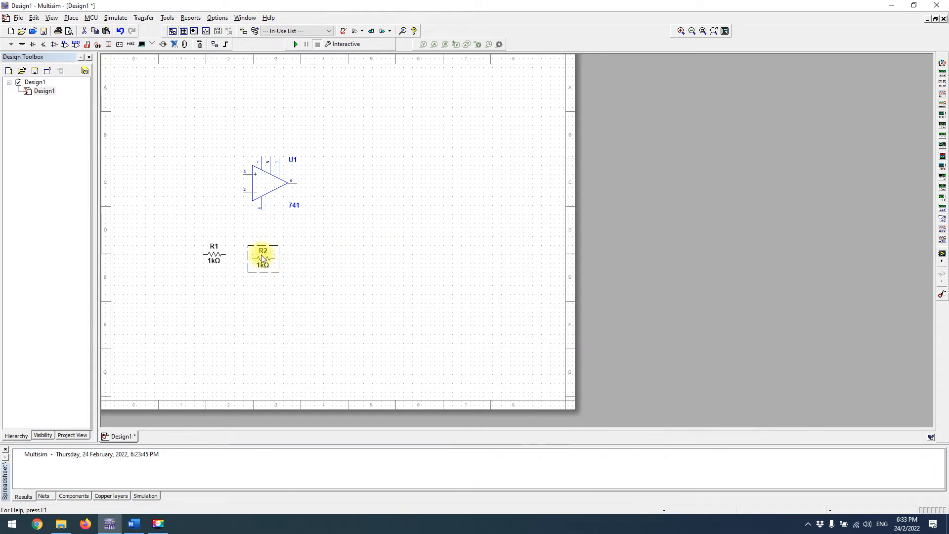
{"action": "left_click", "coordinate": [265, 215]}
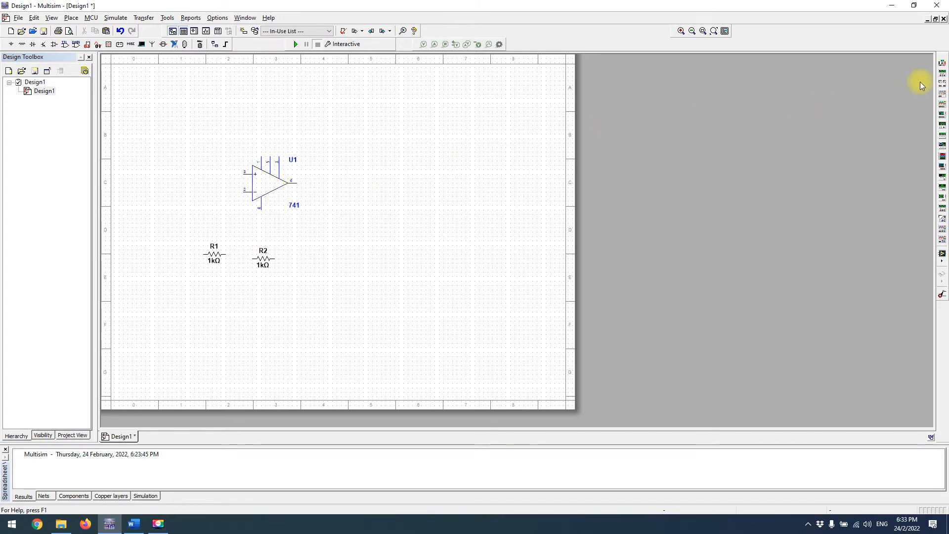
- Place an oscilloscope above and to the right of the op-amp and a function generator above and to its left
{"action": "left_click", "coordinate": [943, 96]}
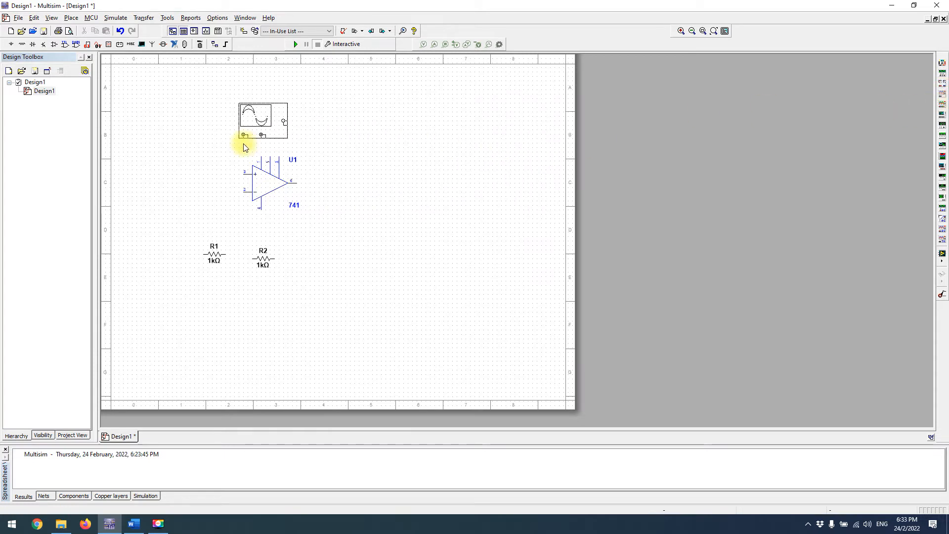
{"action": "left_click", "coordinate": [370, 135]}
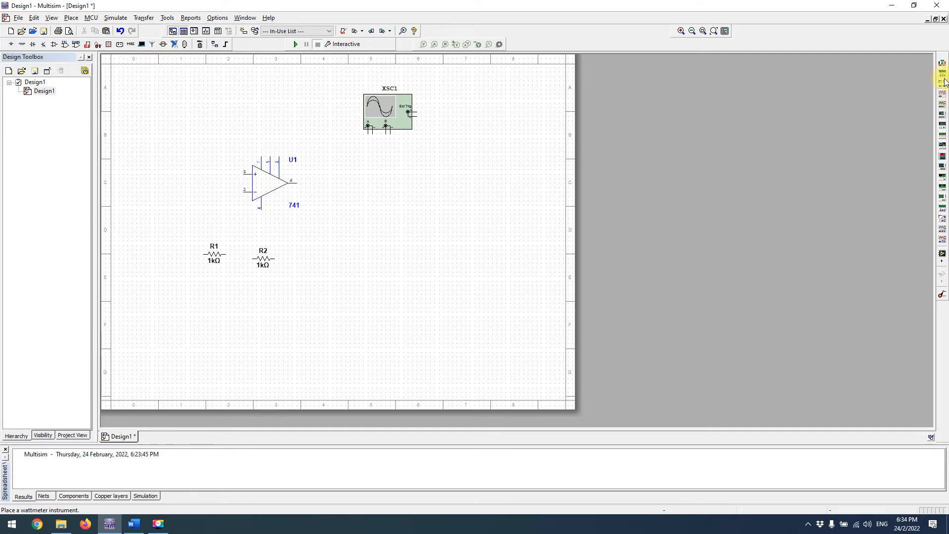
{"action": "left_click", "coordinate": [942, 87]}
{"action": "left_click", "coordinate": [177, 131]}
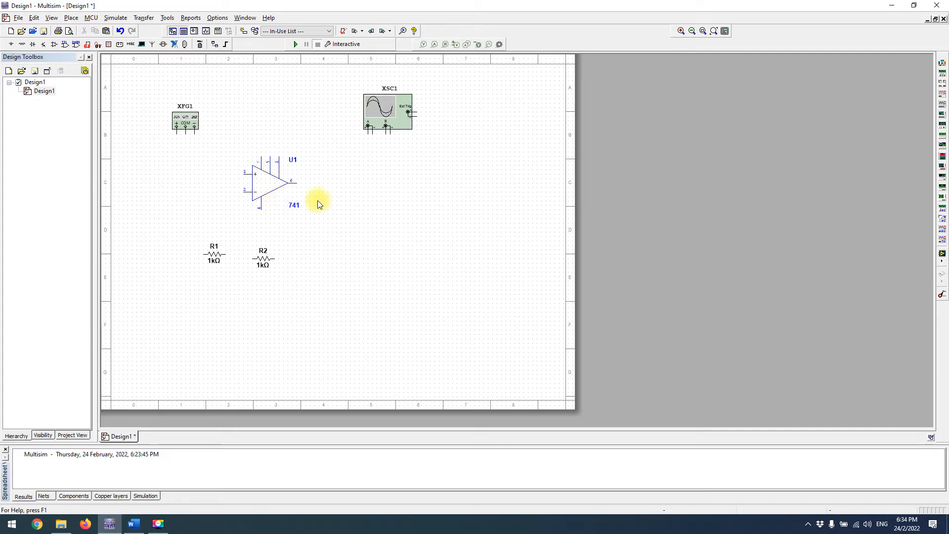
- Place a VCC supply from the Sources group's POWER_SOURCES family to the right of the op-amp, below the oscilloscope
{"action": "right_click", "coordinate": [362, 167]}
{"action": "left_click", "coordinate": [332, 176]}
{"action": "key", "text": "ctrl+w"}
{"action": "left_click", "coordinate": [487, 164]}
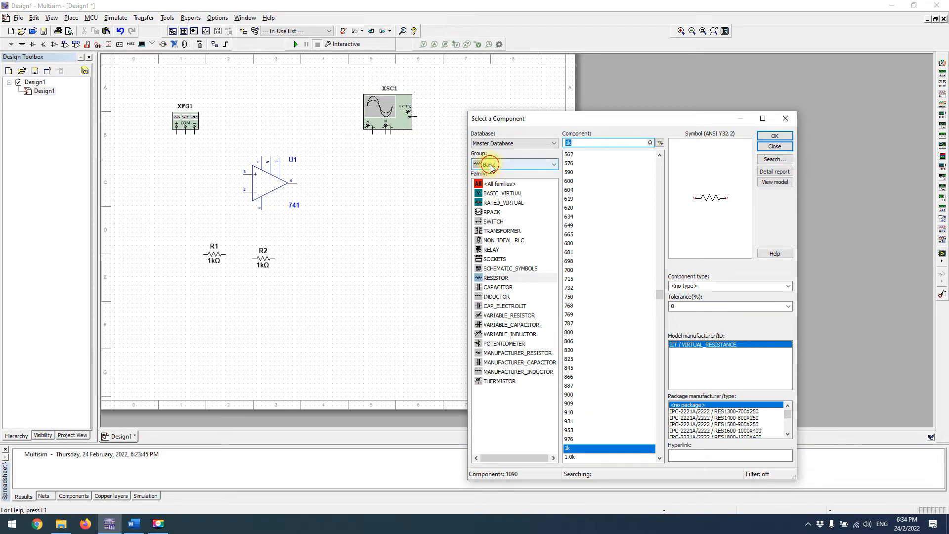
{"action": "left_click", "coordinate": [495, 184]}
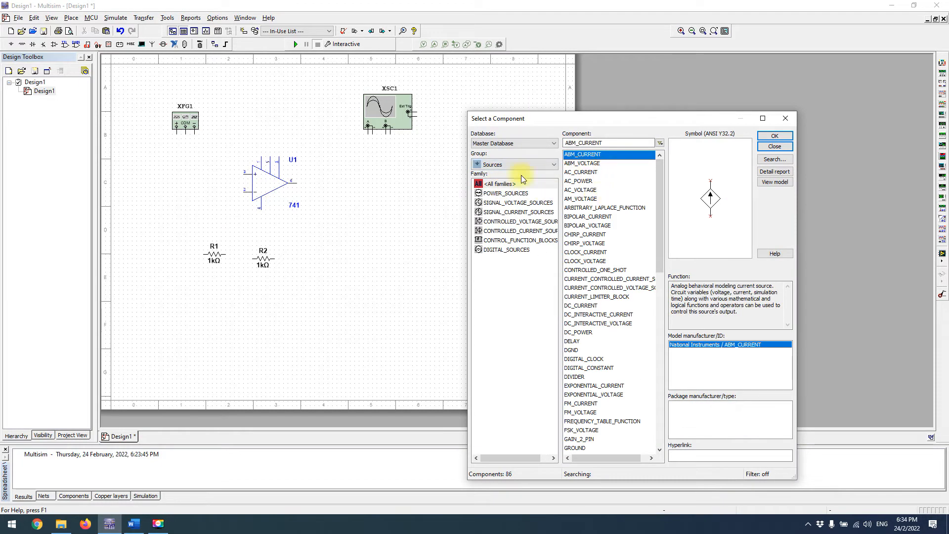
{"action": "left_click", "coordinate": [522, 196]}
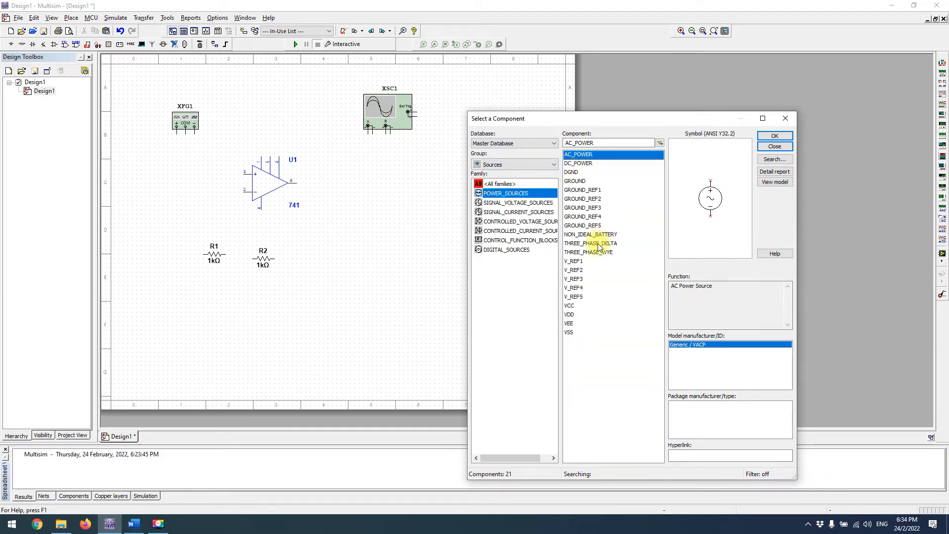
{"action": "left_click", "coordinate": [570, 307]}
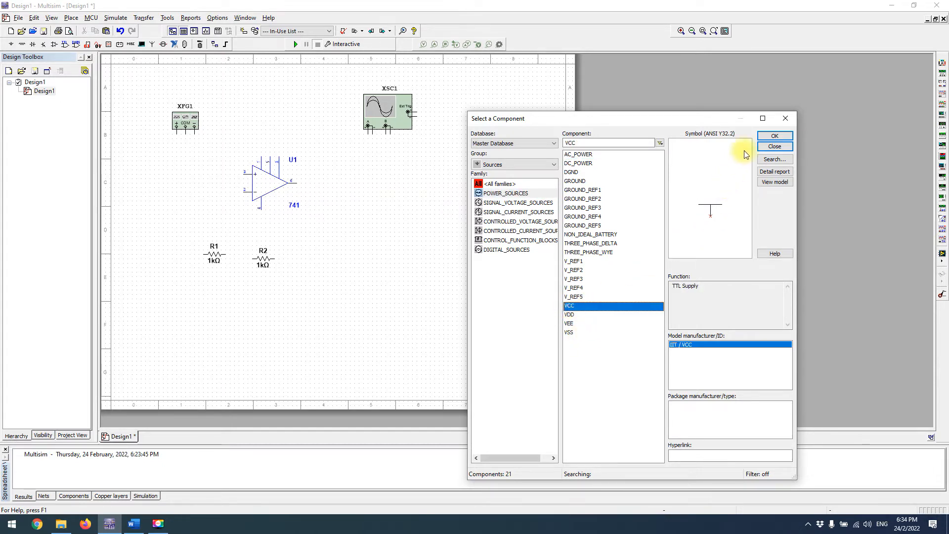
{"action": "left_click", "coordinate": [774, 135]}
{"action": "left_click", "coordinate": [367, 182]}
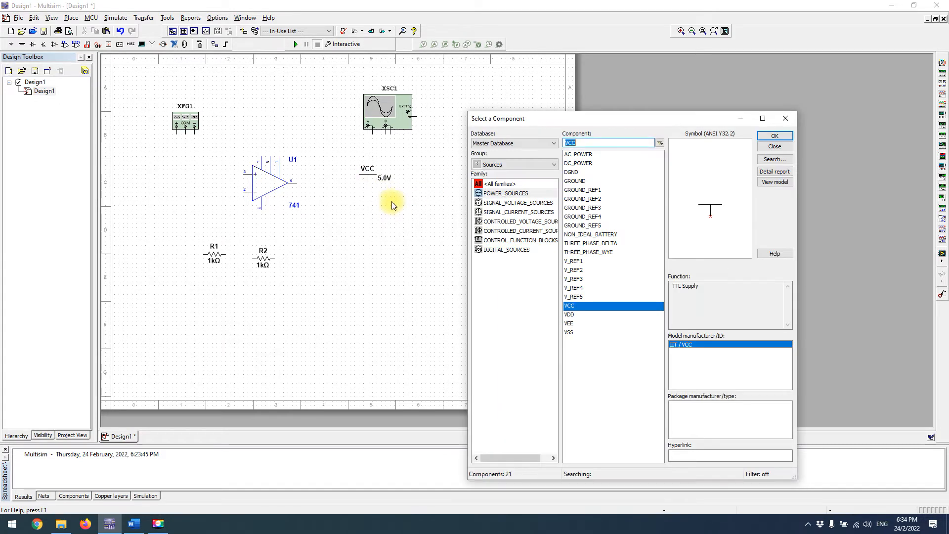
{"action": "left_click", "coordinate": [774, 146]}
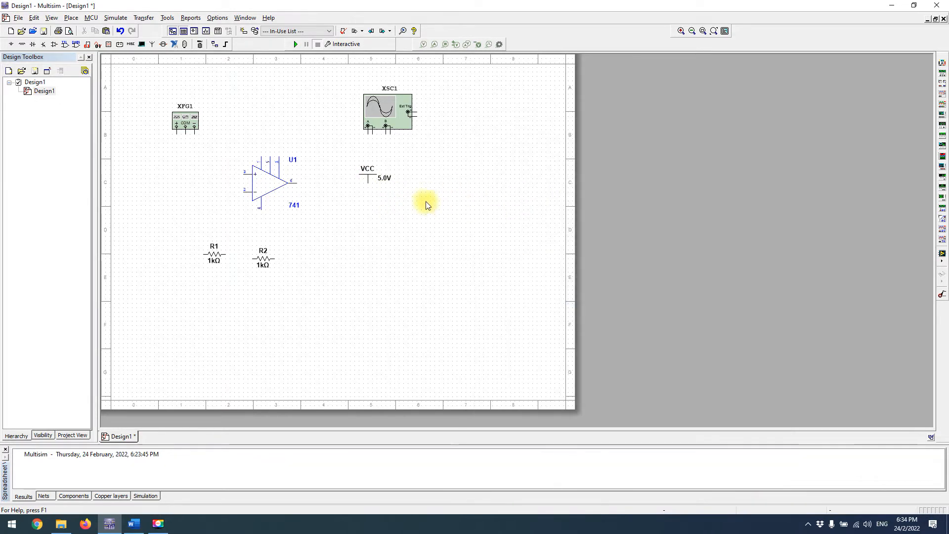
- Set the VCC supply's voltage to 12.0 V
{"action": "left_click", "coordinate": [373, 178]}
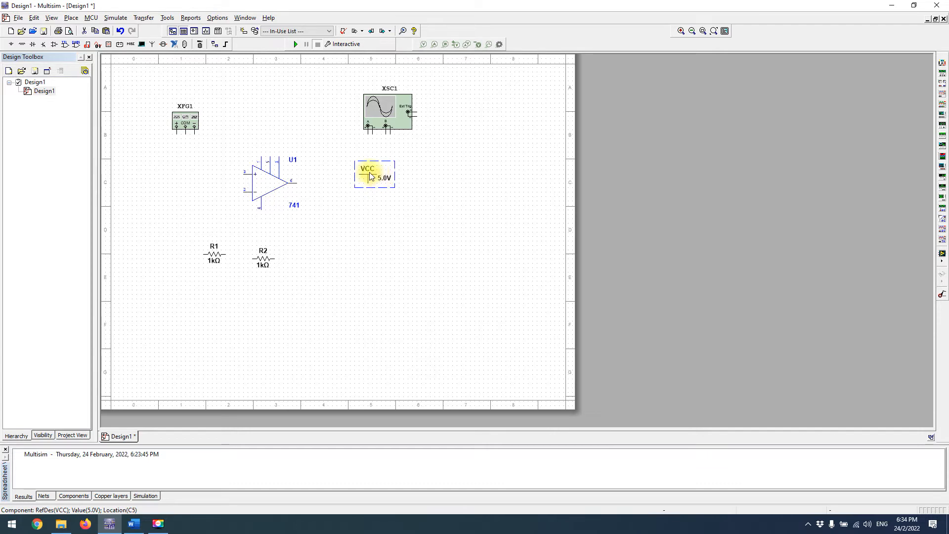
{"action": "double_click", "coordinate": [371, 176]}
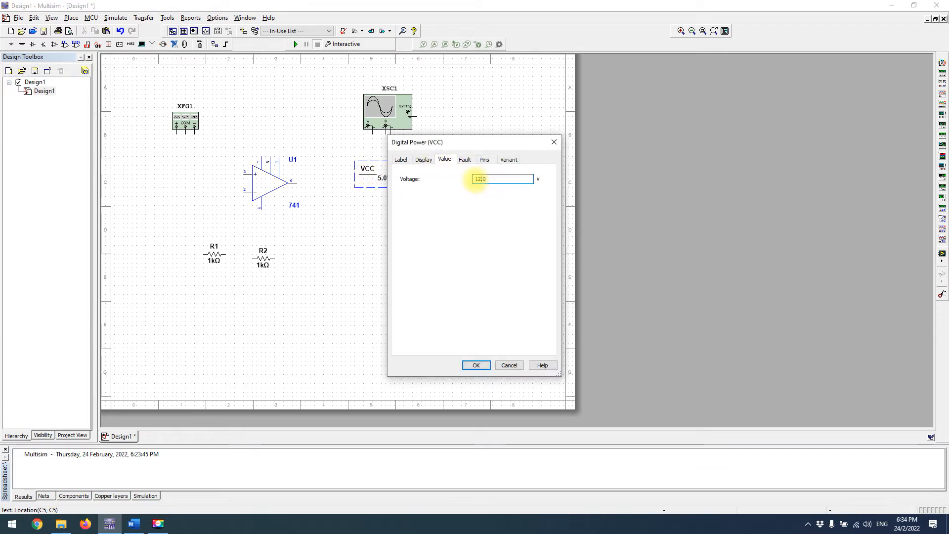
{"action": "key", "text": "Return"}
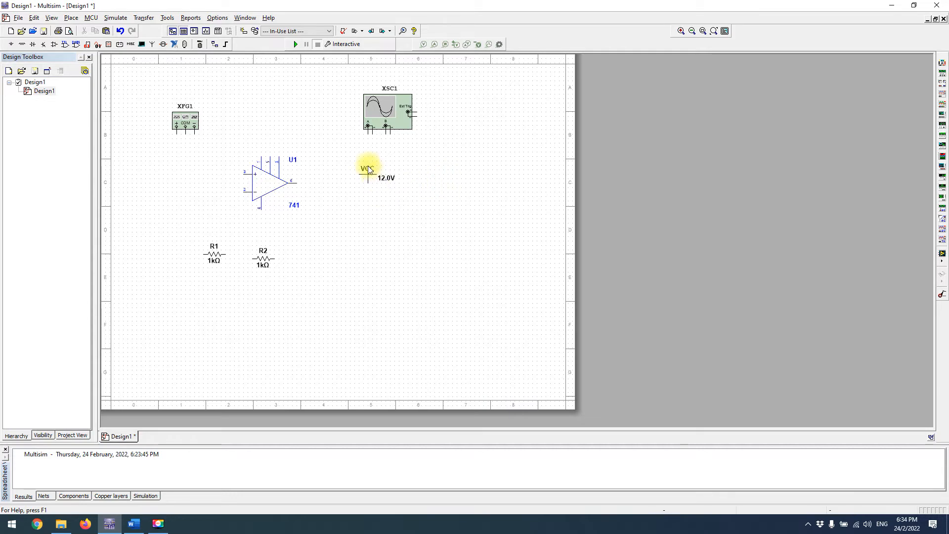
- Duplicate the VCC supply and place the copy below and to the right of the original
{"action": "left_click", "coordinate": [371, 180]}
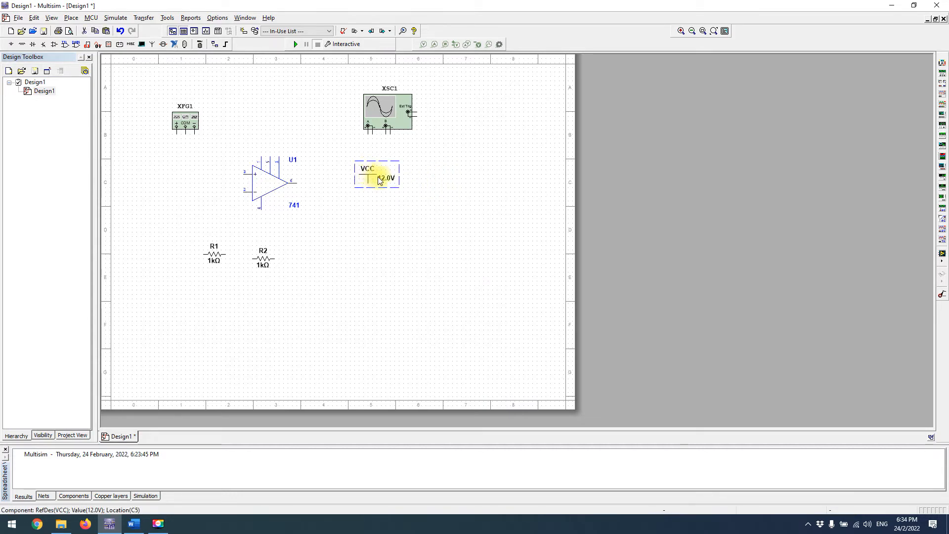
{"action": "key", "text": "ctrl+c"}
{"action": "key", "text": "ctrl+v"}
{"action": "left_click", "coordinate": [403, 236]}
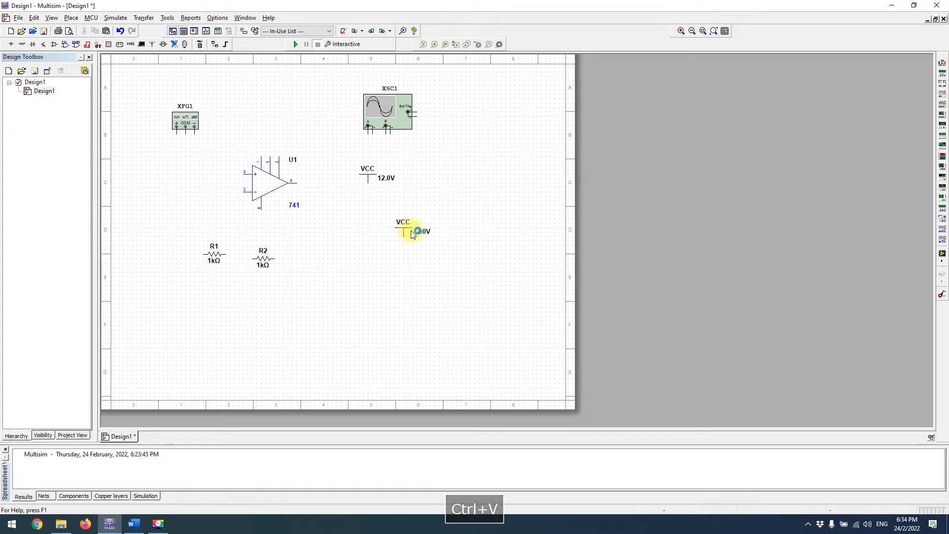
- Set the VCC supply's voltage to -12.0 V and delete the duplicate VCC supply below it
{"action": "double_click", "coordinate": [381, 179]}
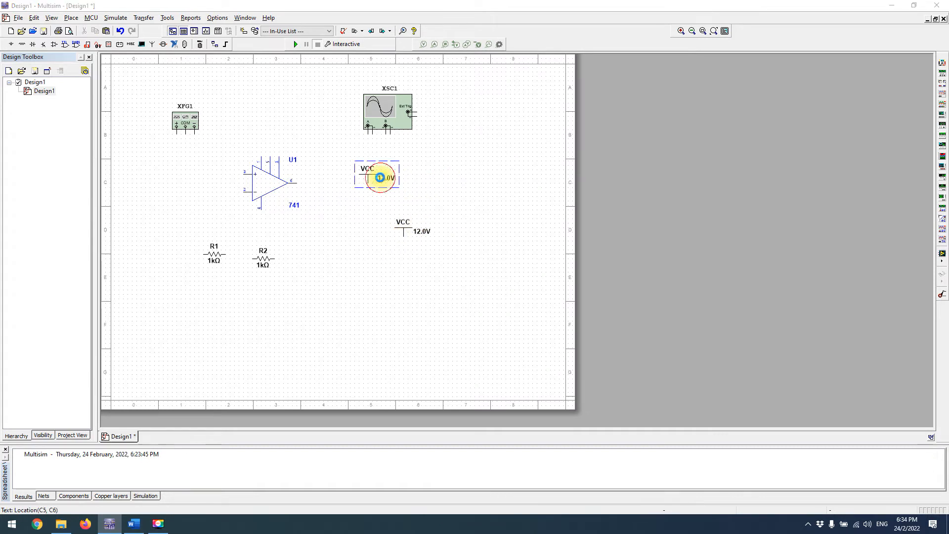
{"action": "left_click", "coordinate": [472, 179]}
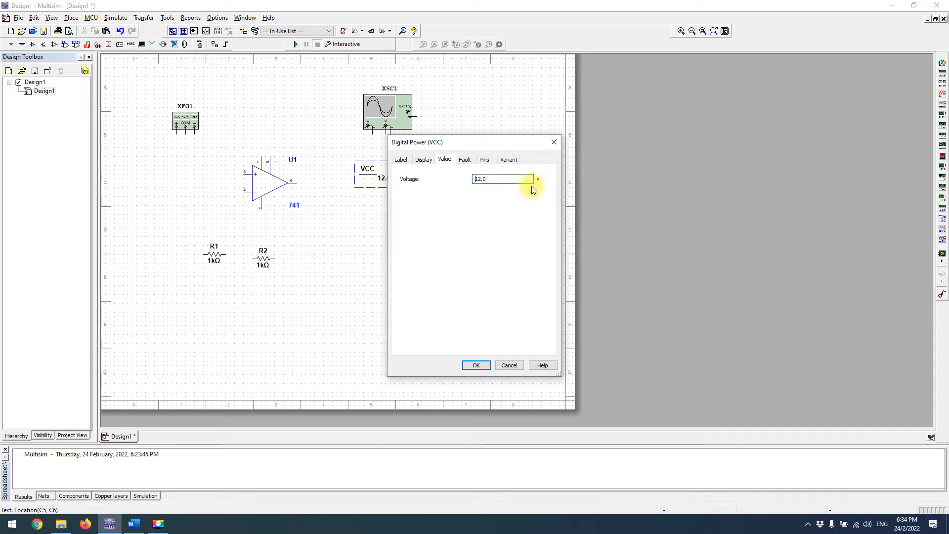
{"action": "type", "text": "-"}
{"action": "left_click", "coordinate": [481, 369]}
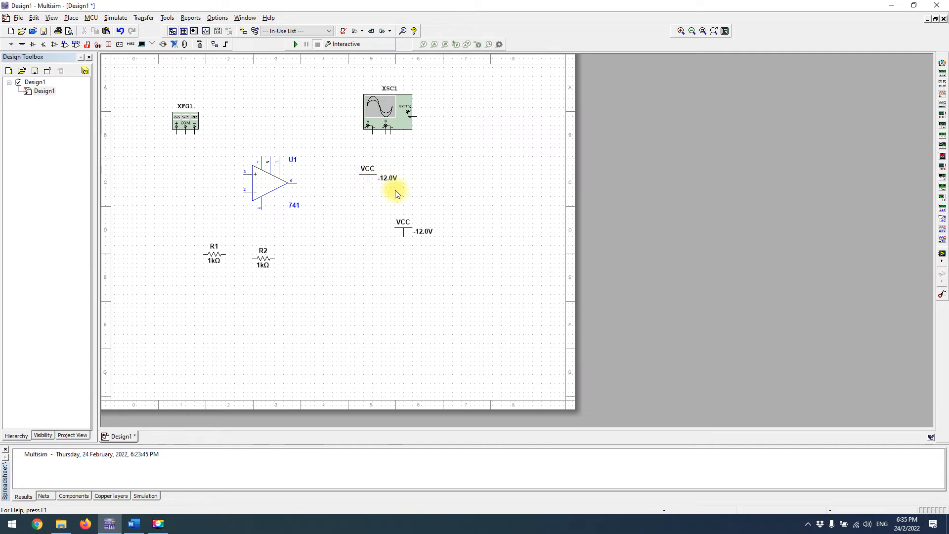
{"action": "left_click", "coordinate": [405, 227]}
{"action": "key", "text": "Delete"}
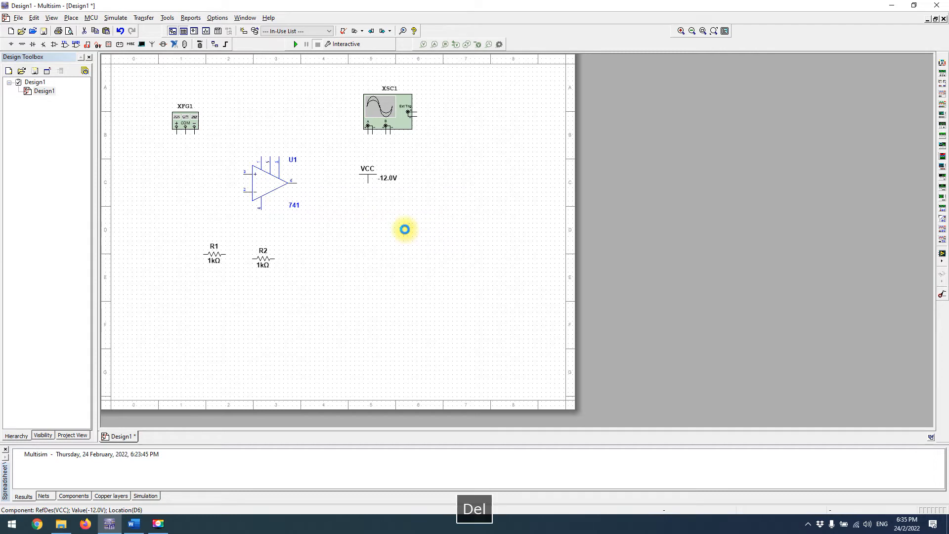
- Place a VDD supply from the POWER_SOURCES family below and to the right of the VCC supply
{"action": "key", "text": "ctrl+w"}
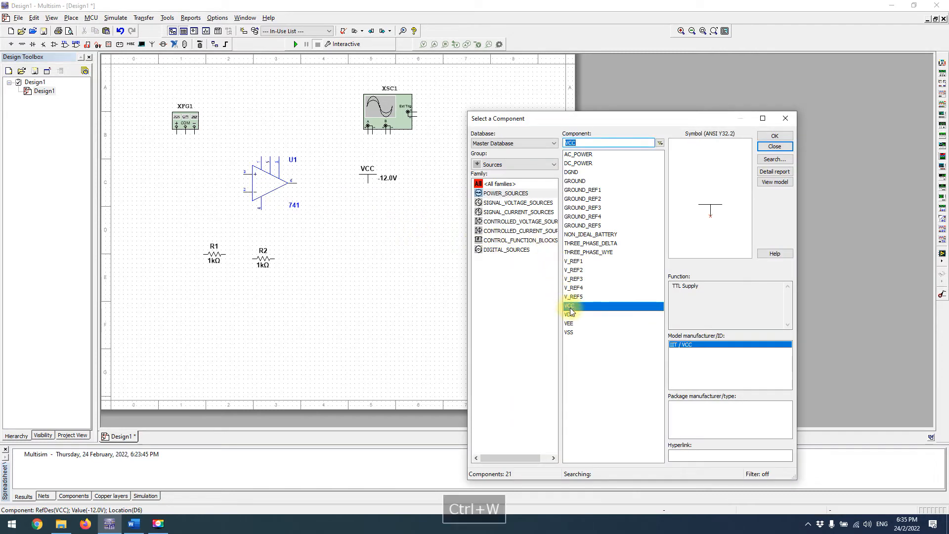
{"action": "left_click", "coordinate": [573, 314]}
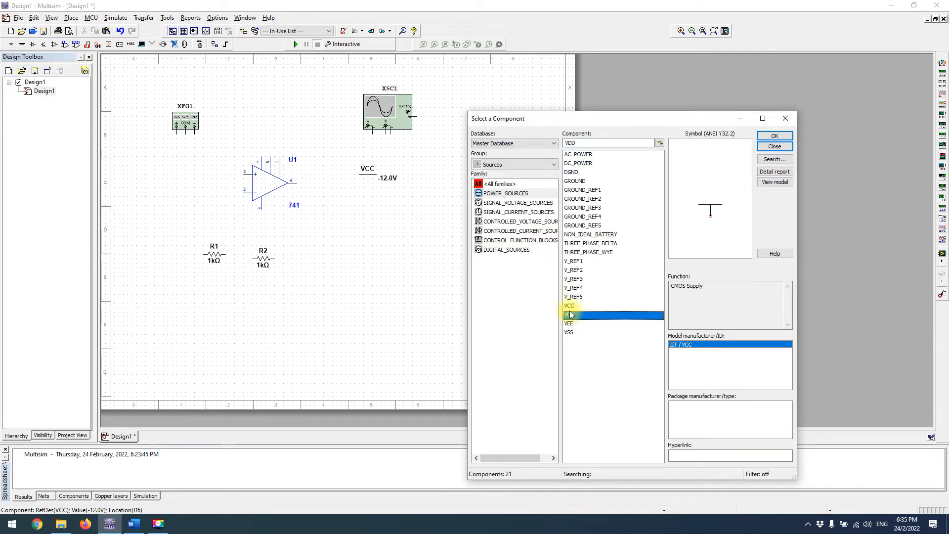
{"action": "left_click", "coordinate": [775, 136]}
{"action": "left_click", "coordinate": [397, 214]}
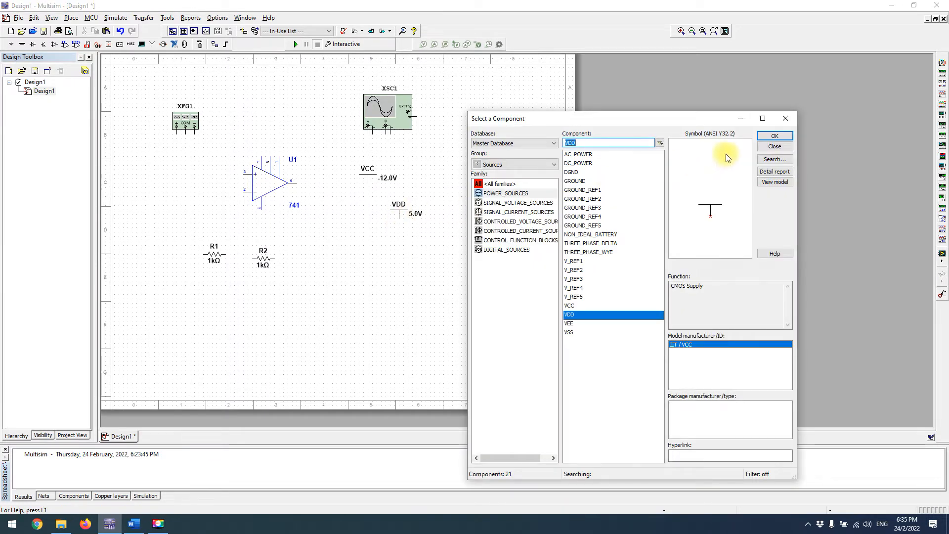
{"action": "left_click", "coordinate": [774, 147]}
- Set the VDD supply's voltage to 12.0 V
{"action": "double_click", "coordinate": [413, 216]}
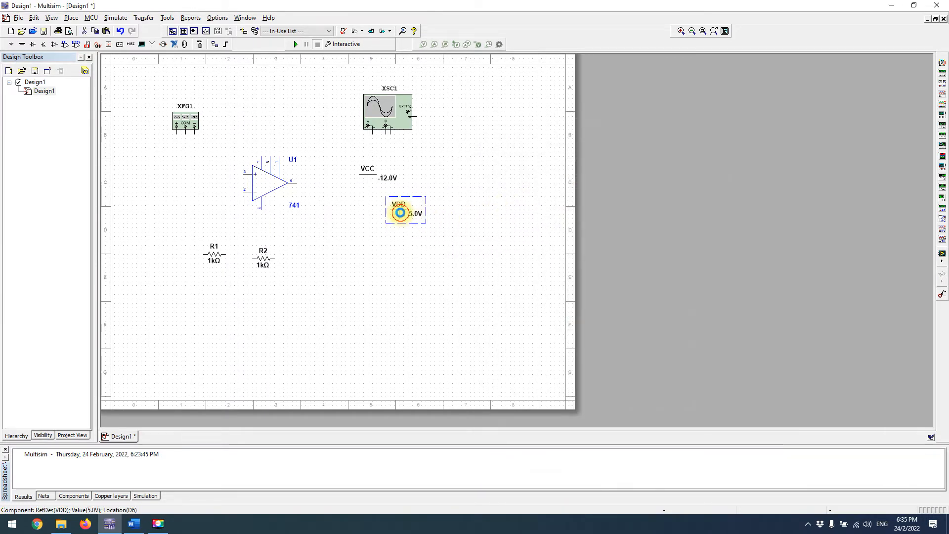
{"action": "left_click_drag", "start_coordinate": [479, 178], "coordinate": [464, 183]}
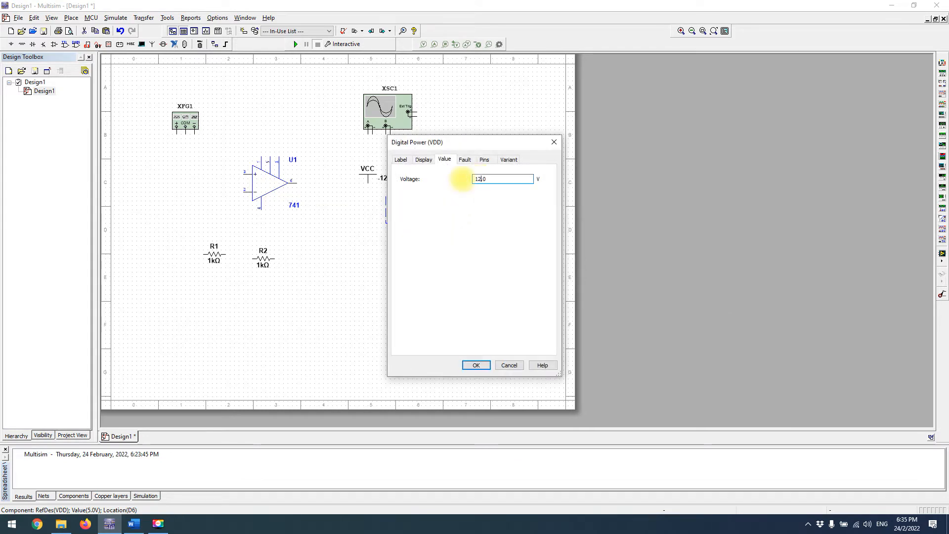
{"action": "type", "text": "12"}
{"action": "key", "text": "Return"}
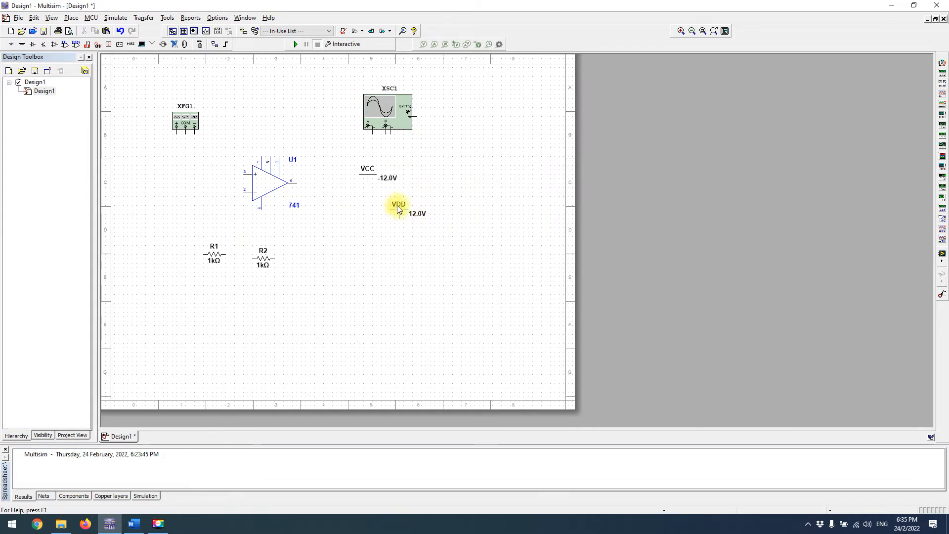
{"action": "left_click", "coordinate": [401, 217]}
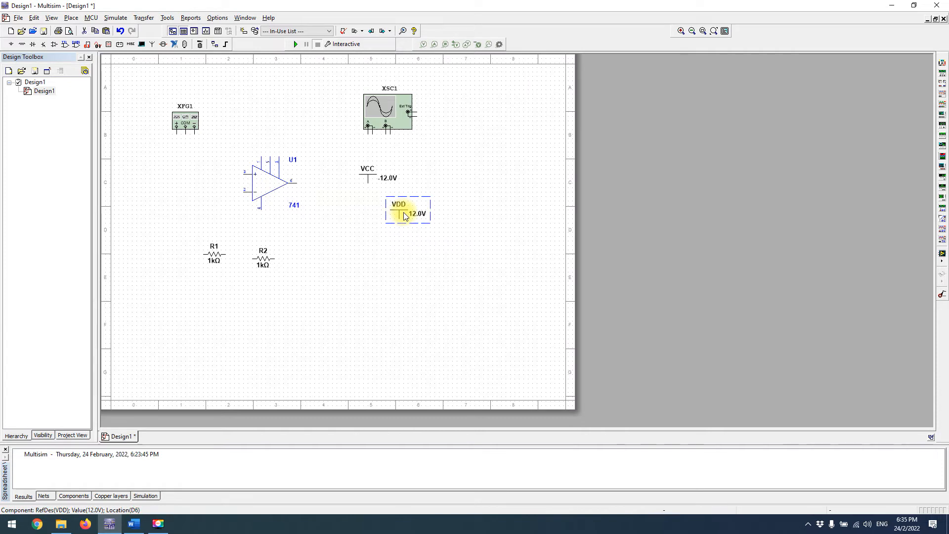
{"action": "left_click", "coordinate": [352, 232]}
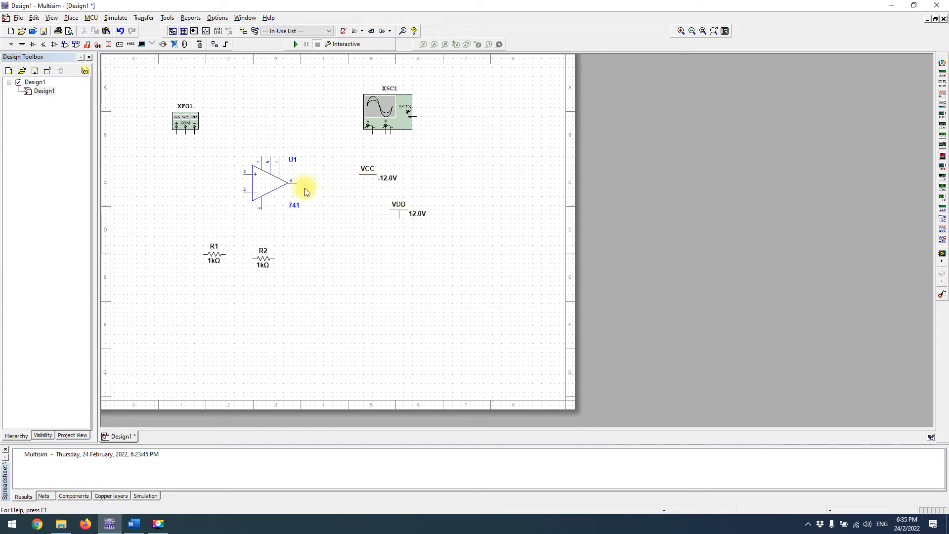
{"action": "right_click", "coordinate": [345, 227]}
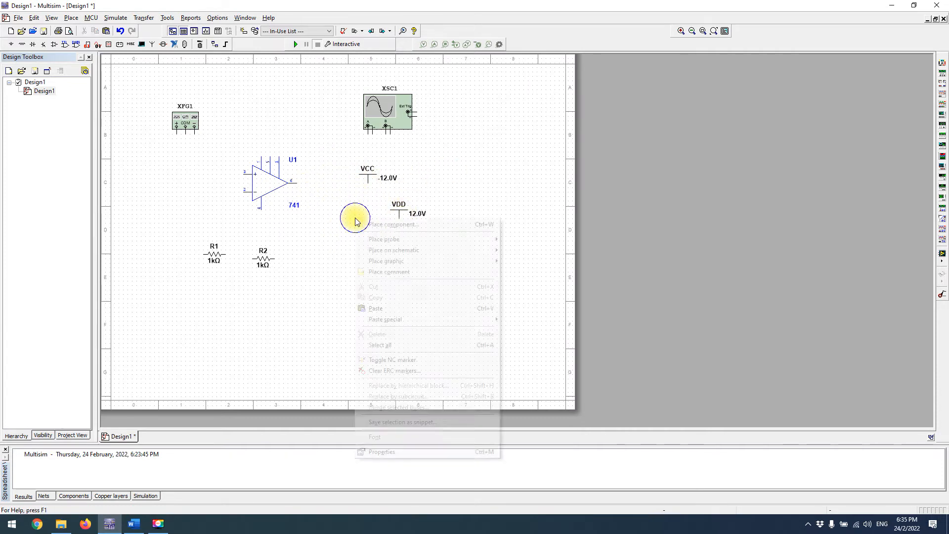
{"action": "mouse_move", "coordinate": [474, 243]}
{"action": "left_click", "coordinate": [539, 193]}
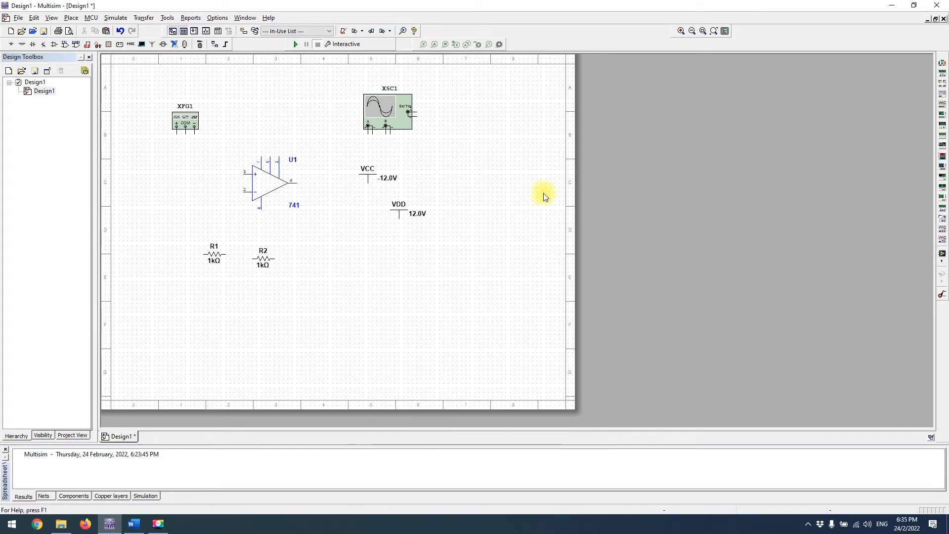
- Place a GROUND from the POWER_SOURCES family to the right of R2, below the VDD supply
{"action": "key", "text": "ctrl+w"}
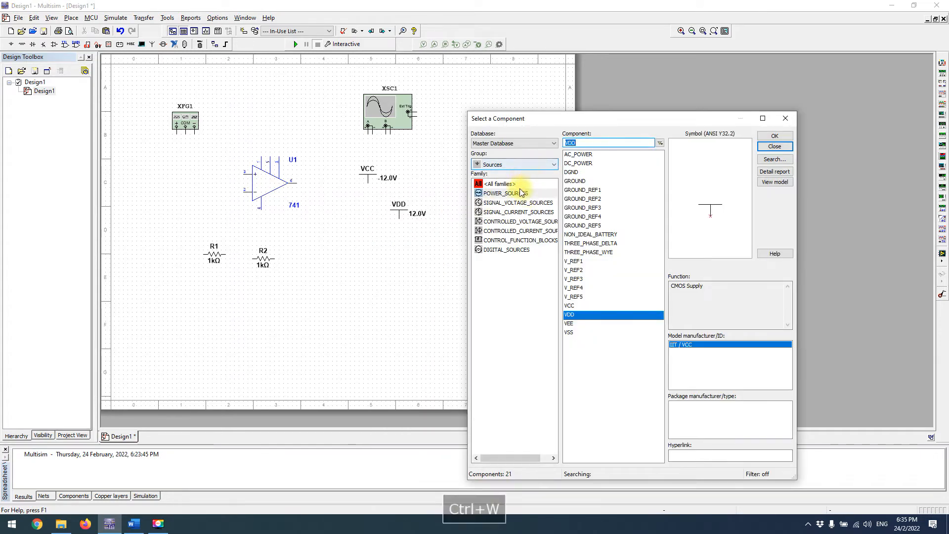
{"action": "left_click", "coordinate": [581, 182]}
{"action": "left_click", "coordinate": [775, 135]}
{"action": "left_click", "coordinate": [341, 253]}
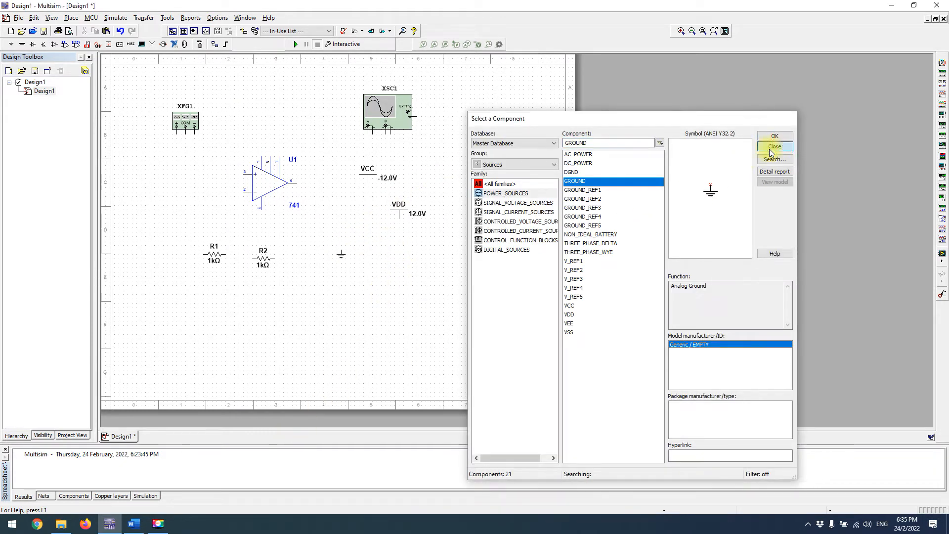
{"action": "left_click", "coordinate": [778, 146]}
- Review the required components, the inverting amplifier diagram and the op-amp pinout in Op Amp.docx in Word
{"action": "left_click", "coordinate": [133, 524]}
{"action": "scroll", "coordinate": [335, 328], "scroll_direction": "up", "scroll_amount": 15}
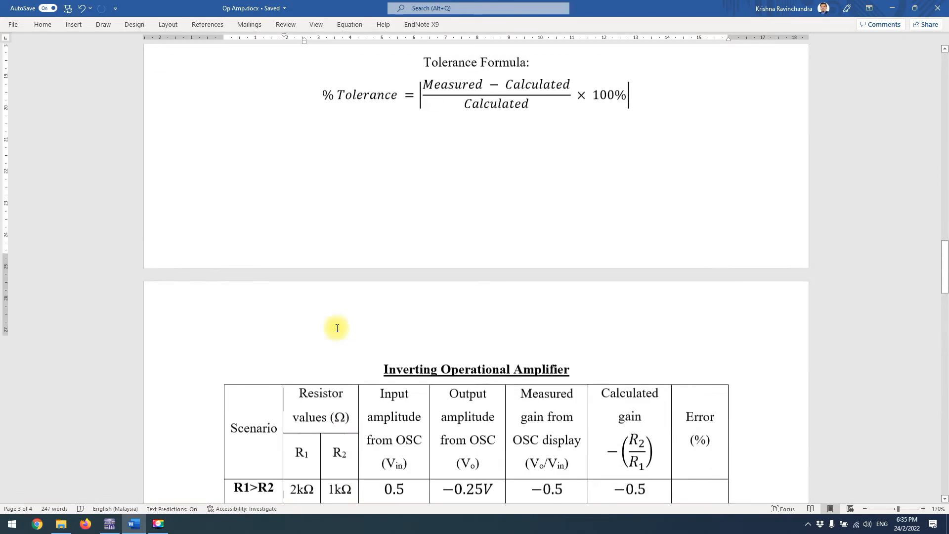
{"action": "scroll", "coordinate": [352, 331], "scroll_direction": "down", "scroll_amount": 3}
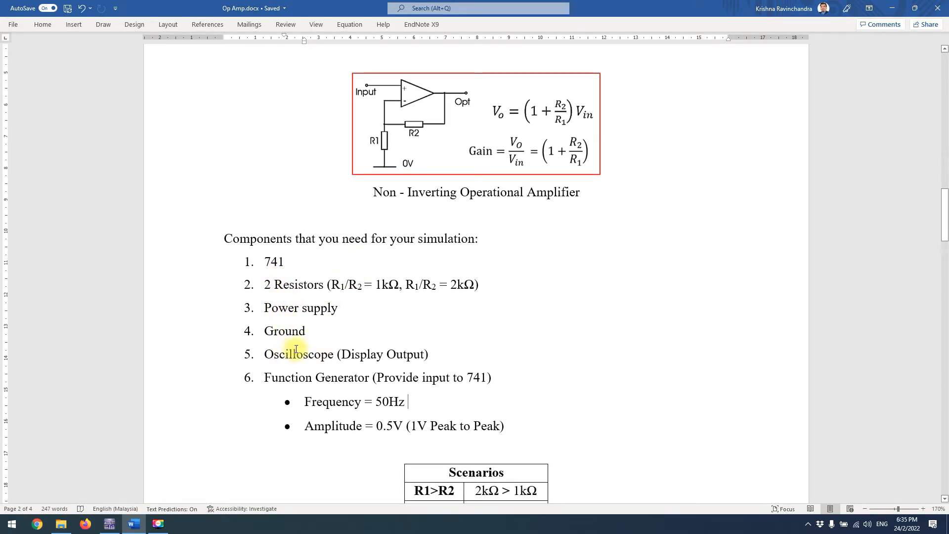
{"action": "scroll", "coordinate": [294, 353], "scroll_direction": "down", "scroll_amount": 1}
{"action": "scroll", "coordinate": [289, 327], "scroll_direction": "down", "scroll_amount": 7}
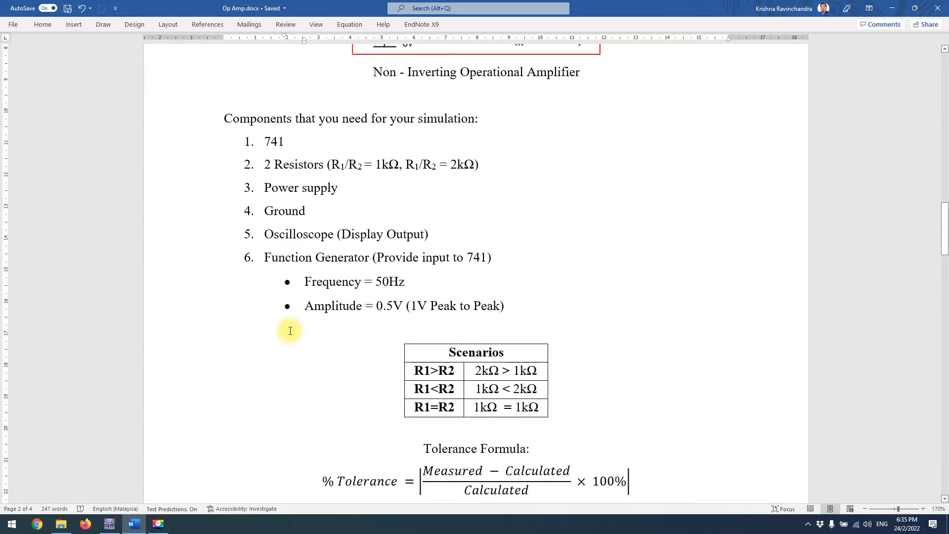
{"action": "scroll", "coordinate": [295, 327], "scroll_direction": "up", "scroll_amount": 15}
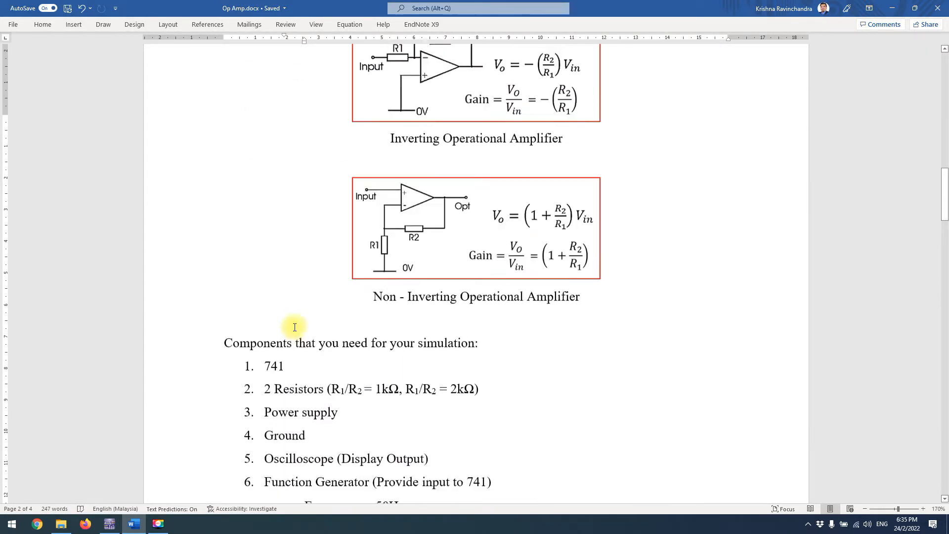
{"action": "scroll", "coordinate": [395, 346], "scroll_direction": "down", "scroll_amount": 2}
{"action": "scroll", "coordinate": [402, 302], "scroll_direction": "up", "scroll_amount": 4, "text": "ctrl"}
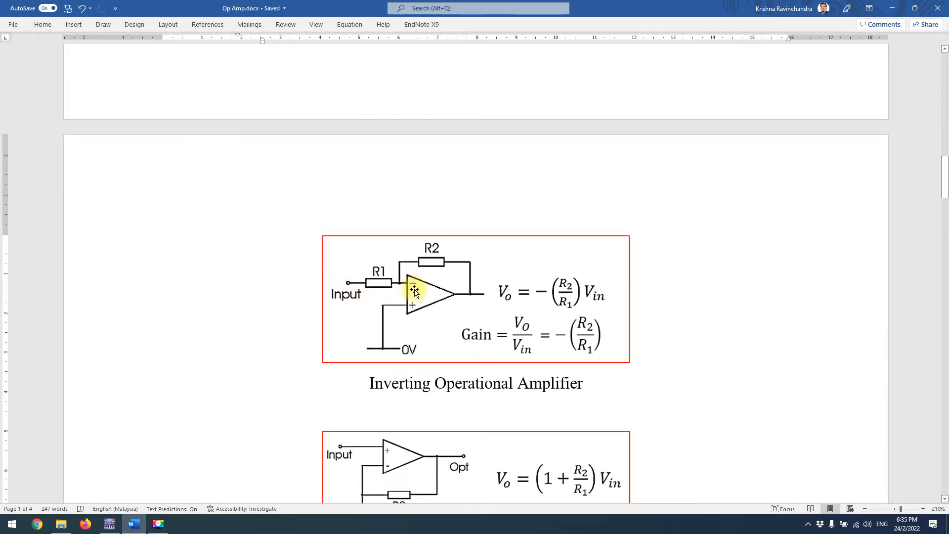
{"action": "scroll", "coordinate": [414, 291], "scroll_direction": "up", "scroll_amount": 8}
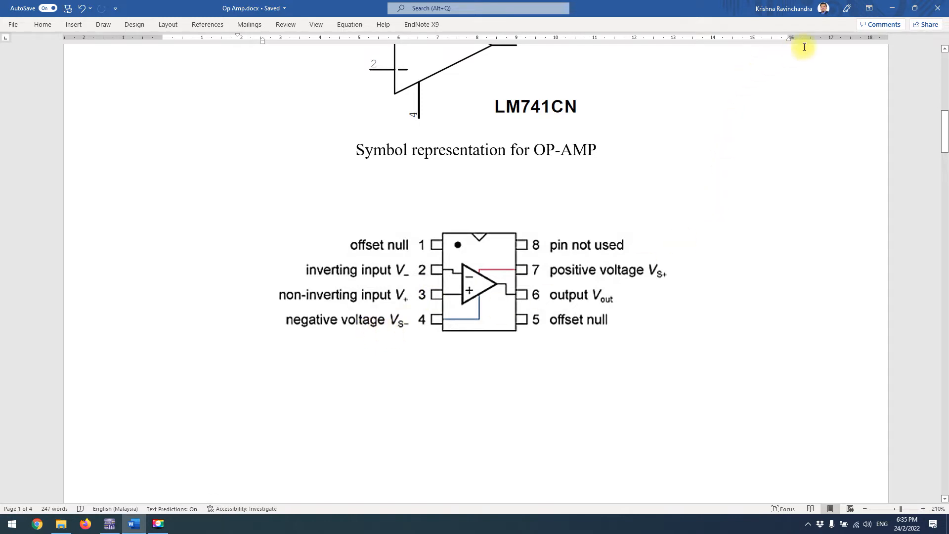
{"action": "left_click", "coordinate": [892, 8]}
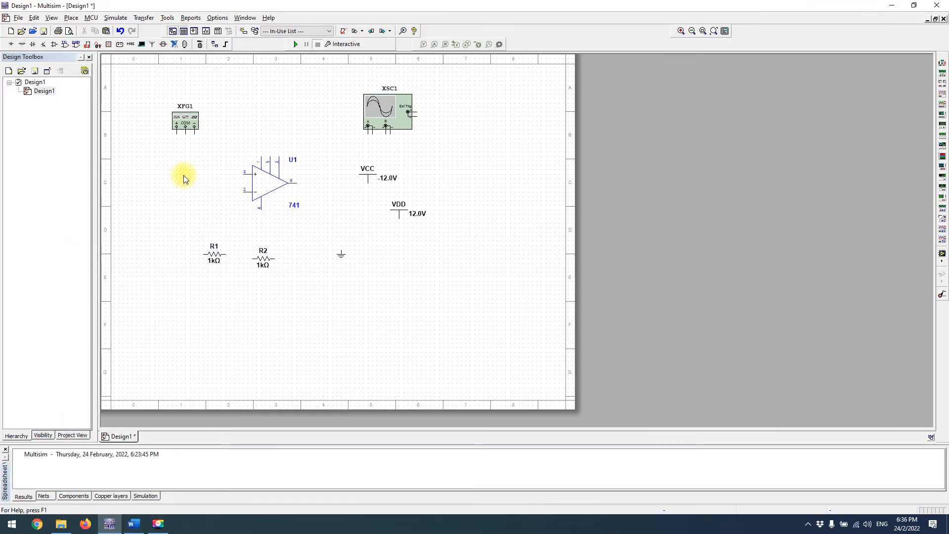
- Rotate the VCC supply upside down and connect it directly below the op-amp to pin 4
{"action": "left_click", "coordinate": [198, 179]}
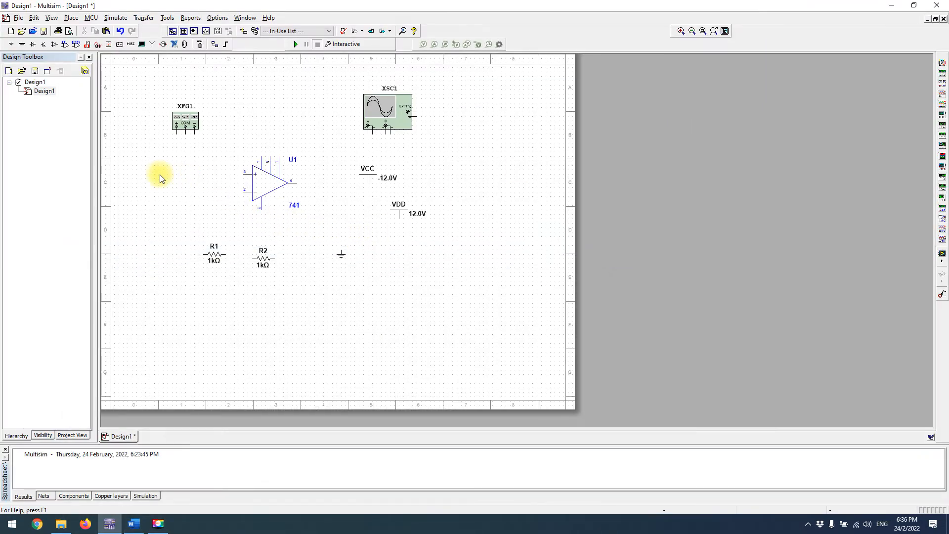
{"action": "scroll", "coordinate": [159, 174], "scroll_direction": "up", "scroll_amount": 2}
{"action": "left_click", "coordinate": [464, 177]}
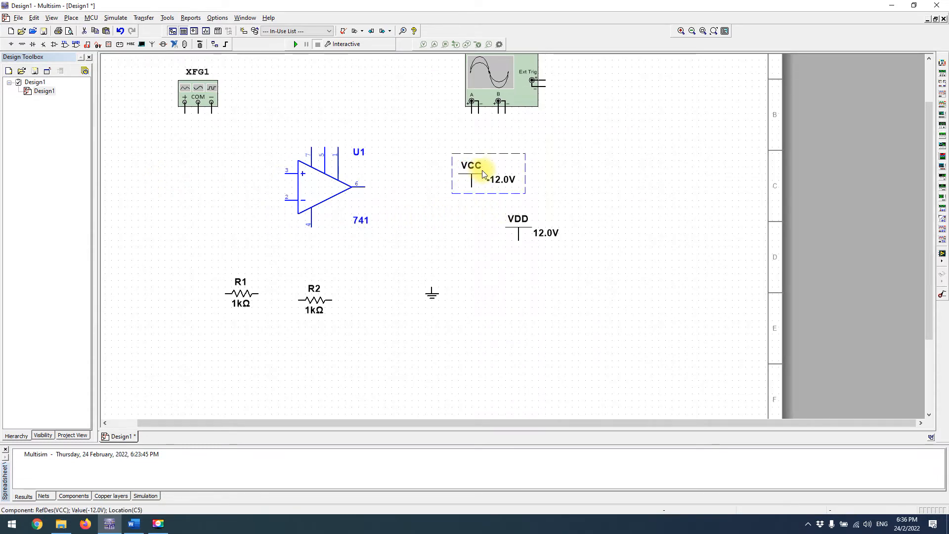
{"action": "key", "text": "ctrl+r"}
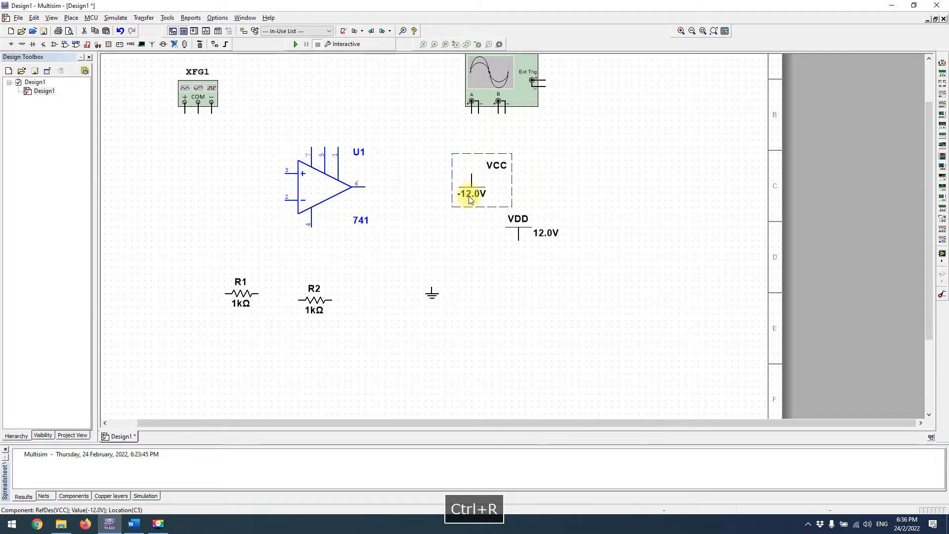
{"action": "left_click_drag", "start_coordinate": [469, 193], "coordinate": [309, 254]}
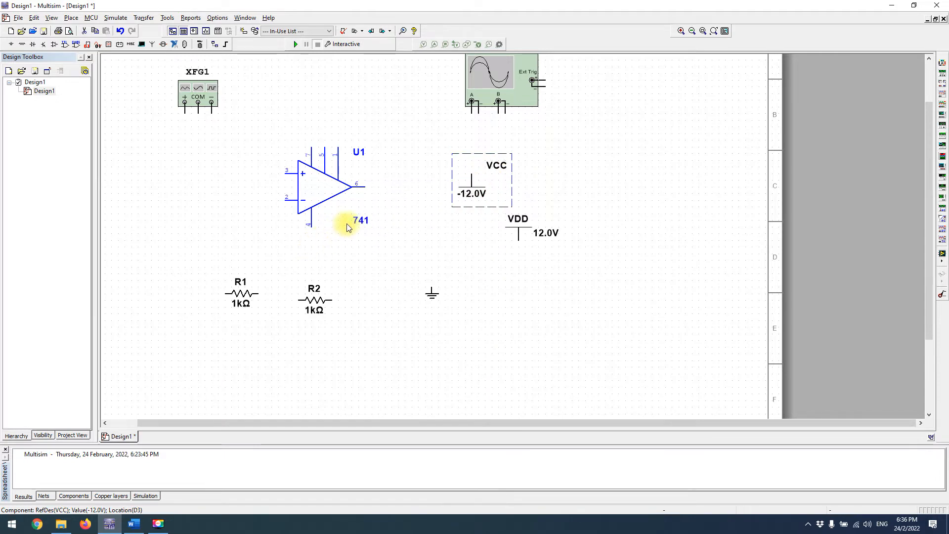
{"action": "left_click", "coordinate": [386, 187]}
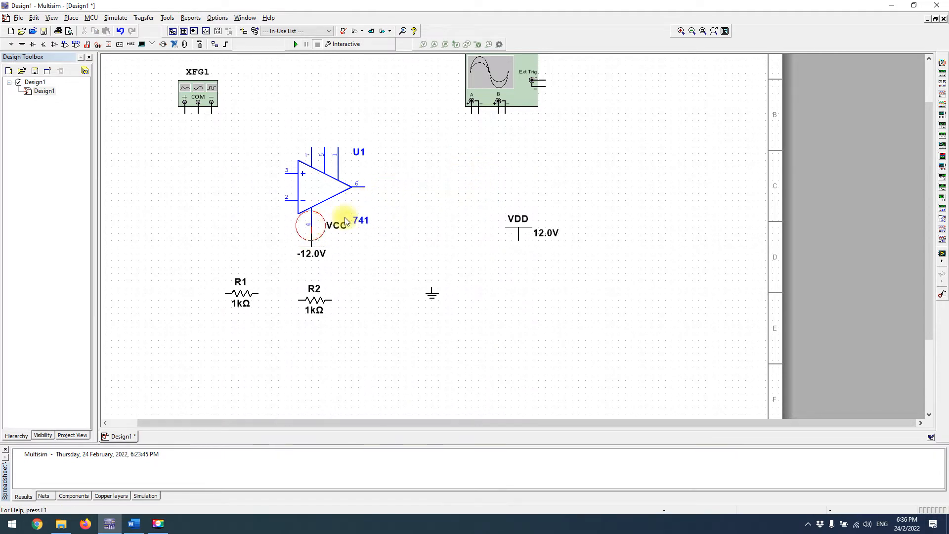
- Move the VDD supply directly above the op-amp and wire it to pin 7
{"action": "left_click_drag", "start_coordinate": [518, 231], "coordinate": [312, 119]}
{"action": "left_click", "coordinate": [312, 154]}
{"action": "left_click", "coordinate": [312, 147]}
{"action": "left_click", "coordinate": [312, 124]}
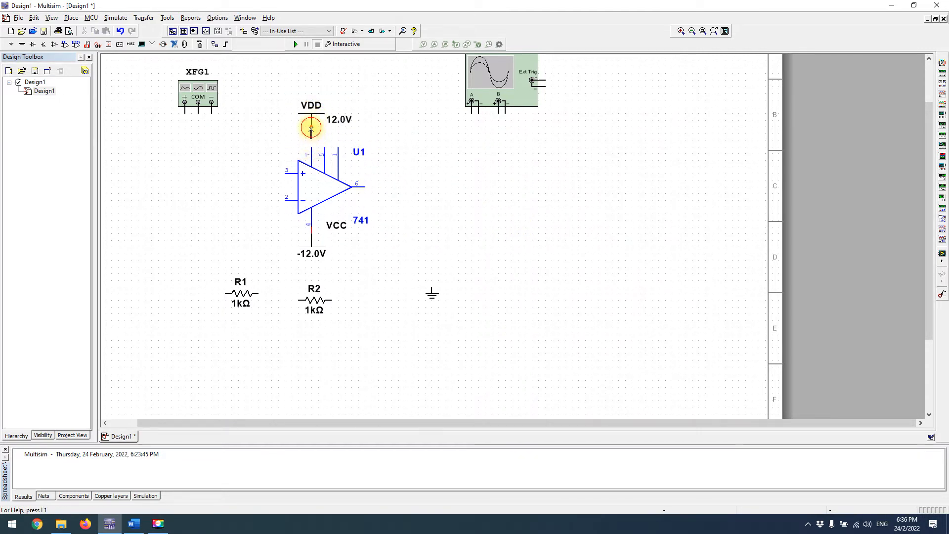
- Move R1 to the left of the op-amp's non-inverting input and R2 just below the VCC supply
{"action": "left_click_drag", "start_coordinate": [239, 295], "coordinate": [237, 174]}
{"action": "mouse_move", "coordinate": [315, 307]}
{"action": "left_mouse_down"}
{"action": "mouse_move", "coordinate": [274, 306]}
{"action": "mouse_move", "coordinate": [322, 307]}
{"action": "left_mouse_up"}
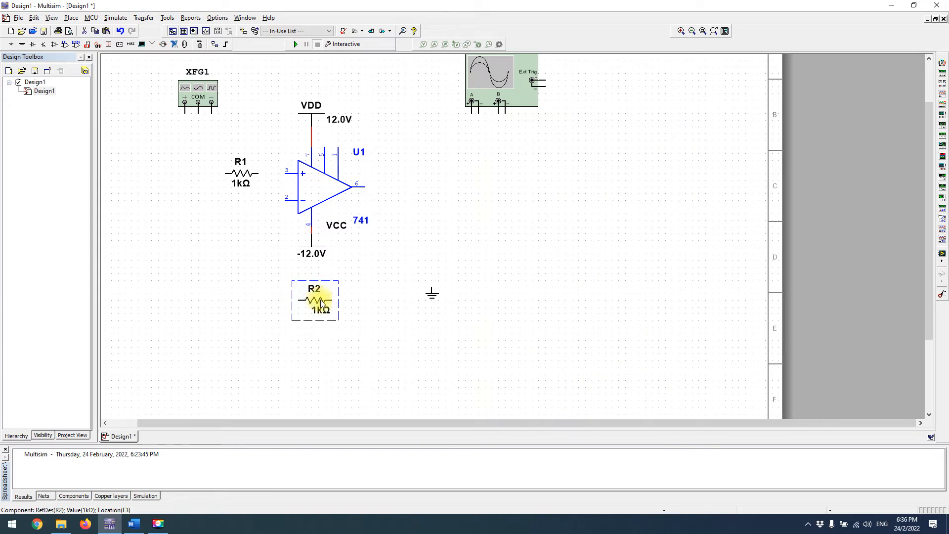
{"action": "key", "text": "ctrl+z"}
{"action": "left_click_drag", "start_coordinate": [350, 303], "coordinate": [276, 203]}
{"action": "left_click_drag", "start_coordinate": [303, 240], "coordinate": [370, 291]}
{"action": "left_click", "coordinate": [293, 301]}
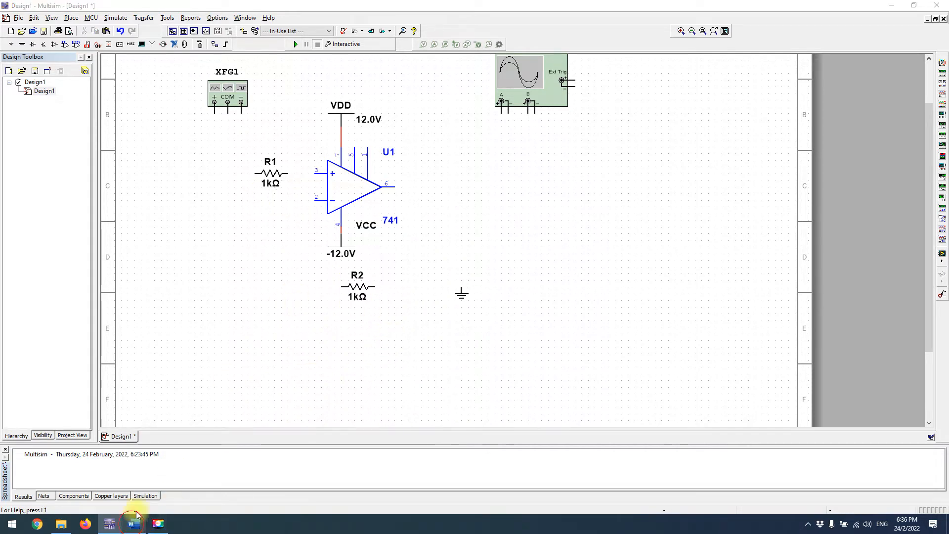
- Check the op-amp pinout in Word, then in Multisim align R1 with the op-amp's inverting input and wire it to pin 2
{"action": "left_click", "coordinate": [134, 523]}
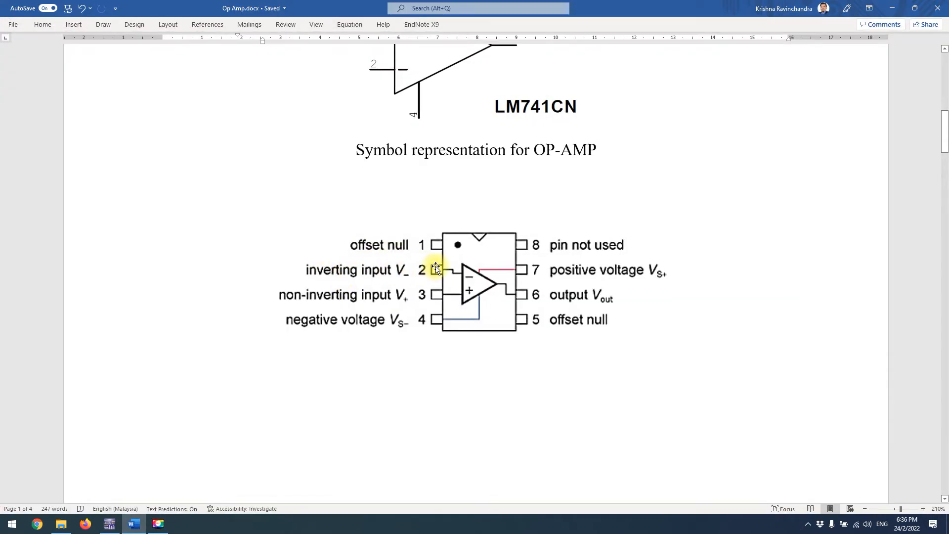
{"action": "left_click", "coordinate": [890, 9]}
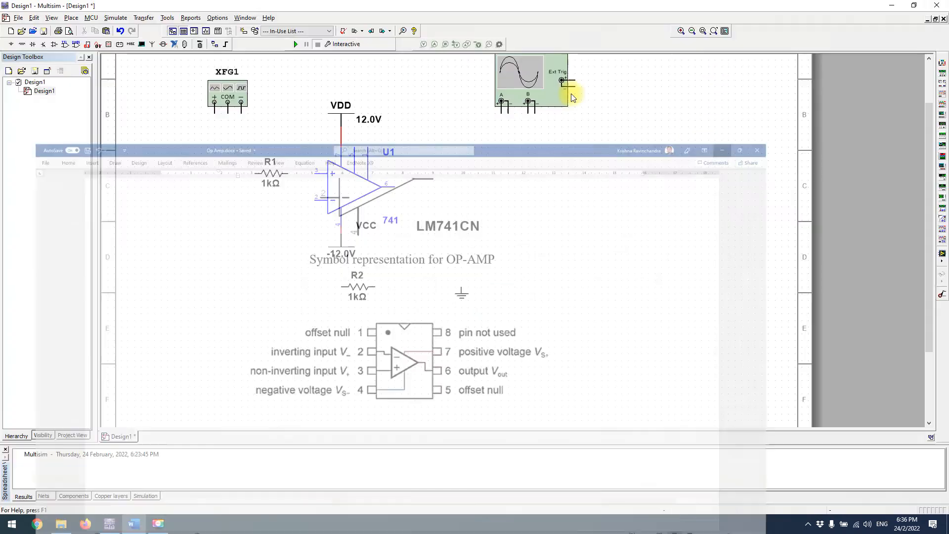
{"action": "left_click_drag", "start_coordinate": [279, 177], "coordinate": [280, 205]}
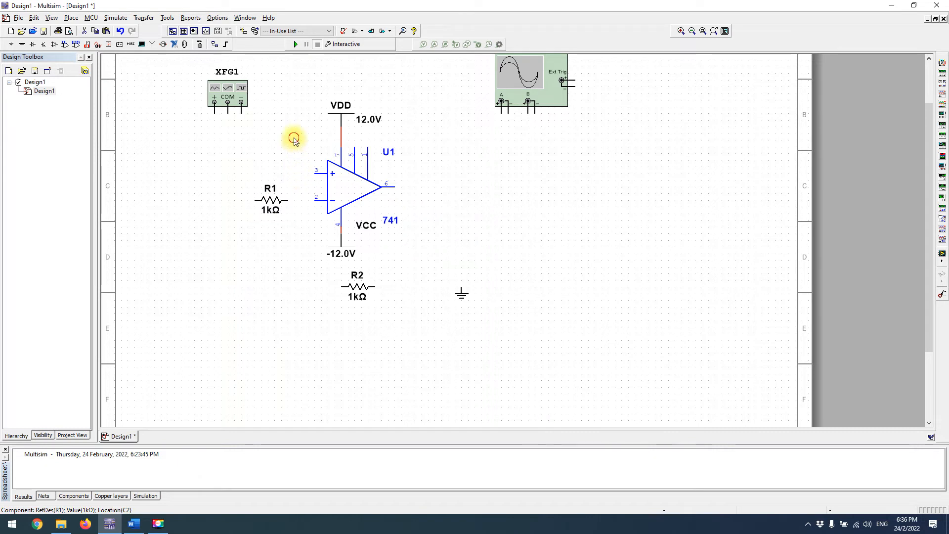
{"action": "left_click", "coordinate": [288, 200]}
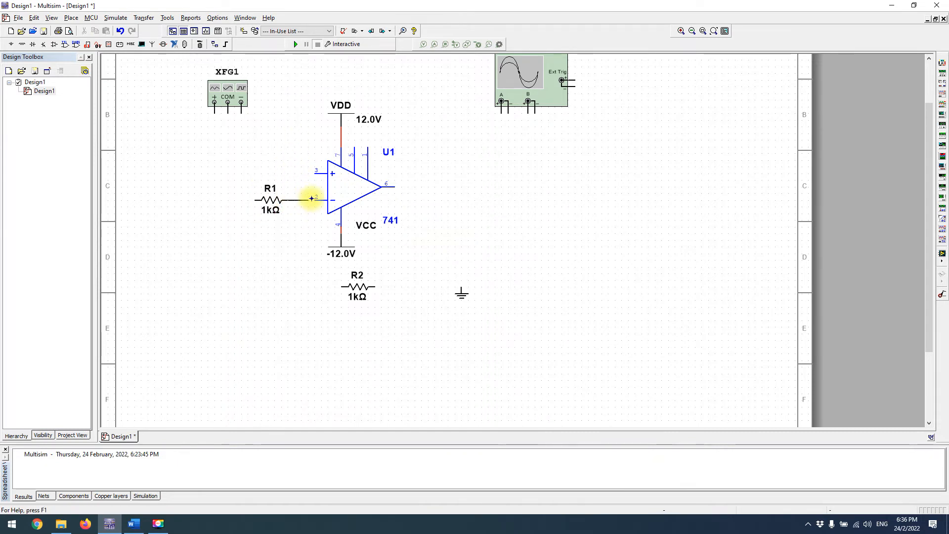
{"action": "left_click", "coordinate": [315, 198]}
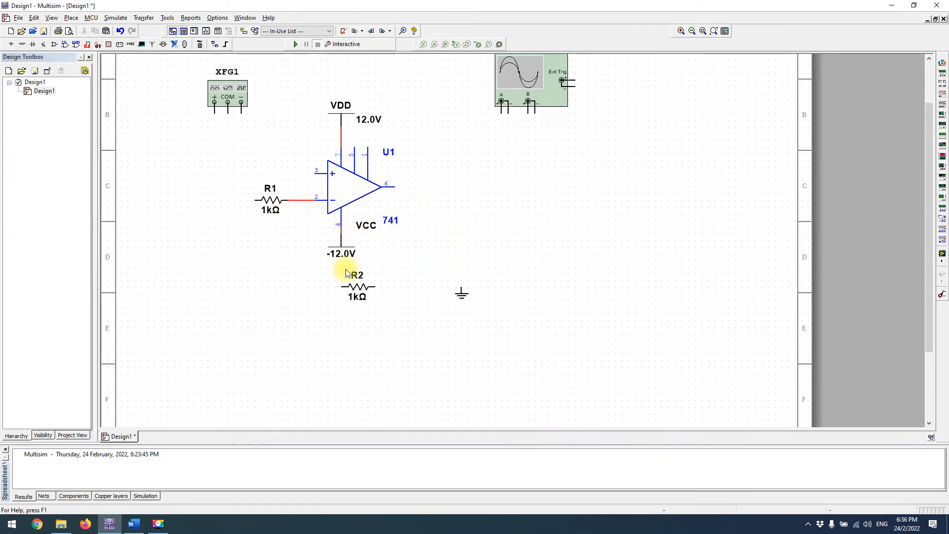
- Shift R2 slightly left and wire it as feedback between the R1–pin 2 wire and the op-amp's output pin 6
{"action": "left_click_drag", "start_coordinate": [352, 288], "coordinate": [337, 288]}
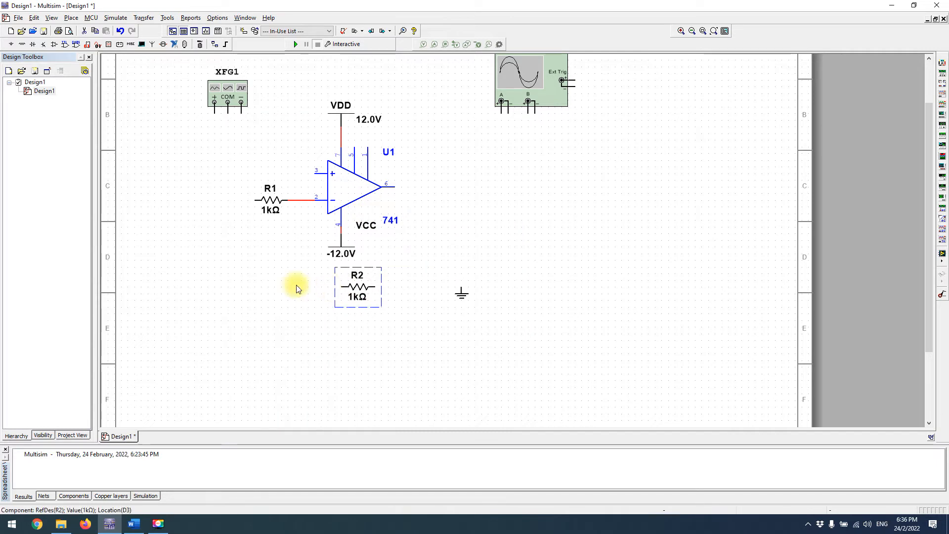
{"action": "left_click", "coordinate": [324, 287]}
{"action": "left_click", "coordinate": [301, 199]}
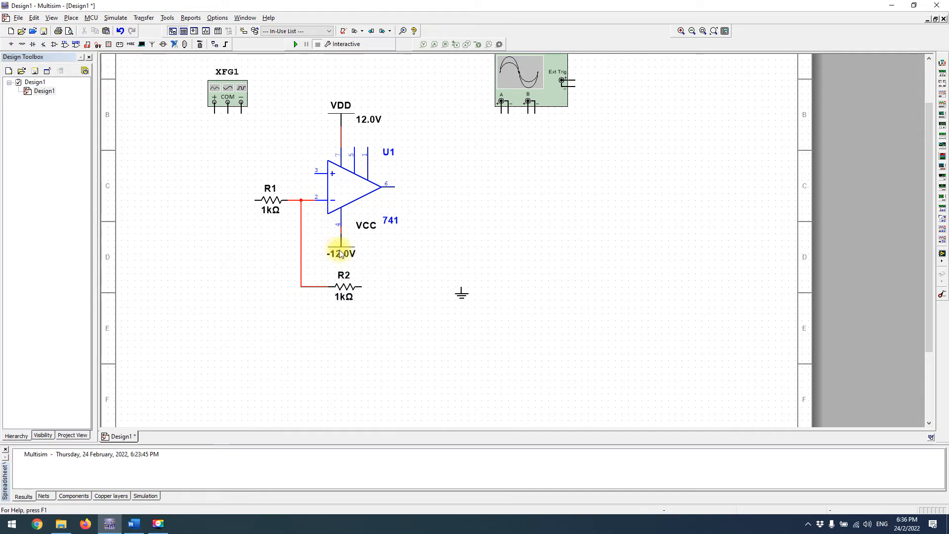
{"action": "left_click", "coordinate": [364, 287]}
{"action": "left_click", "coordinate": [394, 184]}
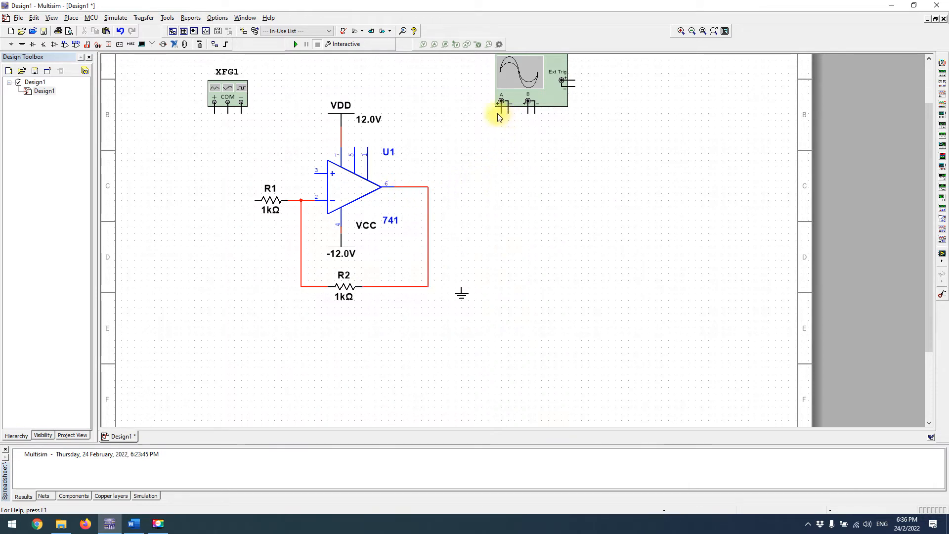
- Move oscilloscope XSC1 closer to the op-amp and wire its channel B positive terminal to the output wire
{"action": "left_click_drag", "start_coordinate": [515, 97], "coordinate": [489, 109]}
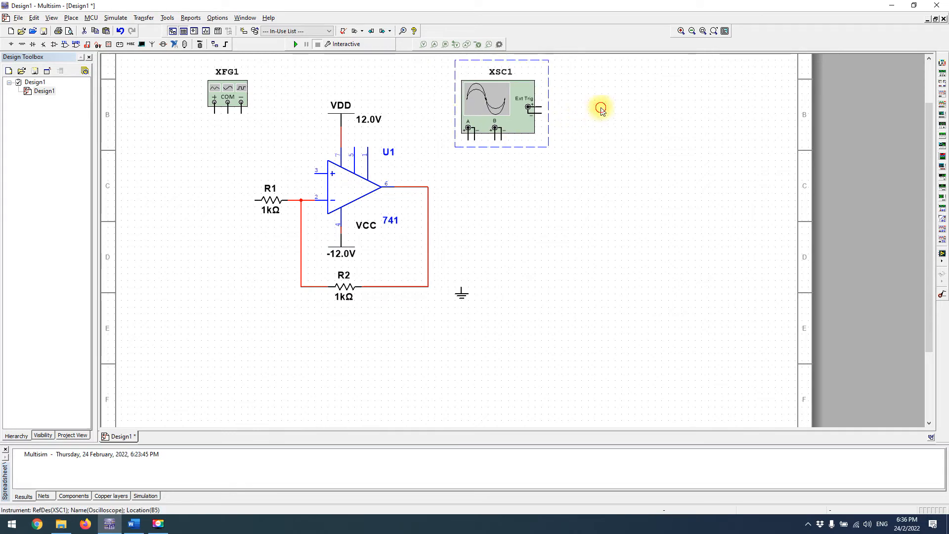
{"action": "left_click", "coordinate": [493, 139]}
{"action": "left_click", "coordinate": [427, 187]}
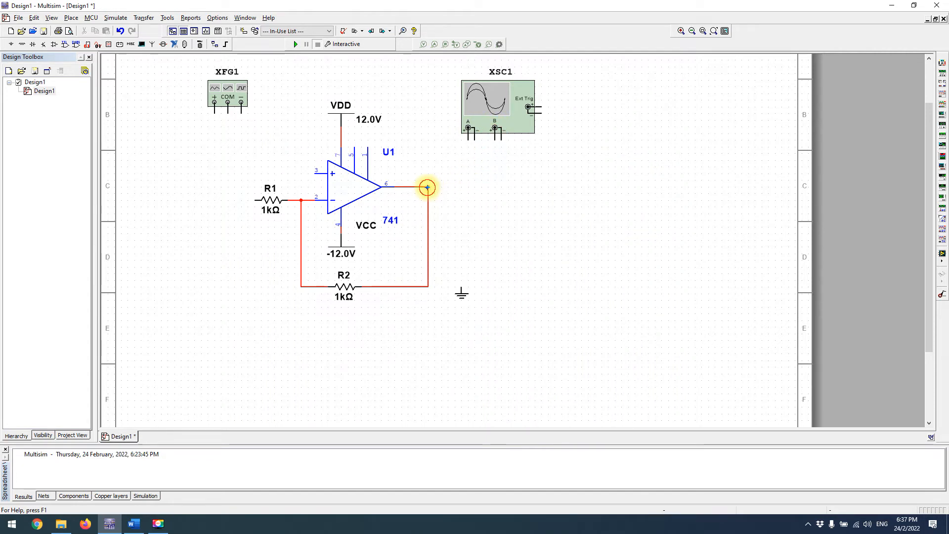
- Move the ground symbol below the oscilloscope and place a copy of it between the function generator and R1
{"action": "left_click_drag", "start_coordinate": [461, 292], "coordinate": [514, 199]}
{"action": "key", "text": "ctrl+c"}
{"action": "key", "text": "ctrl+v"}
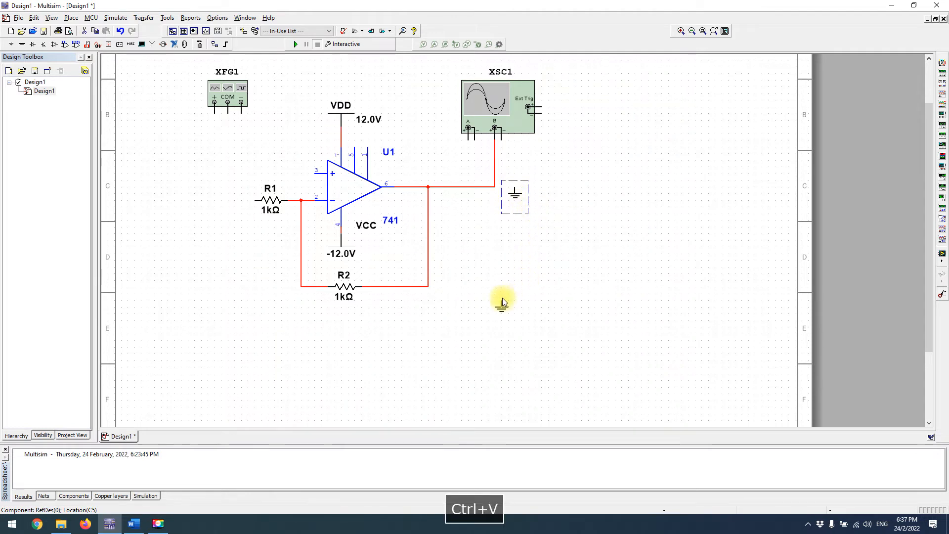
{"action": "left_click", "coordinate": [259, 131]}
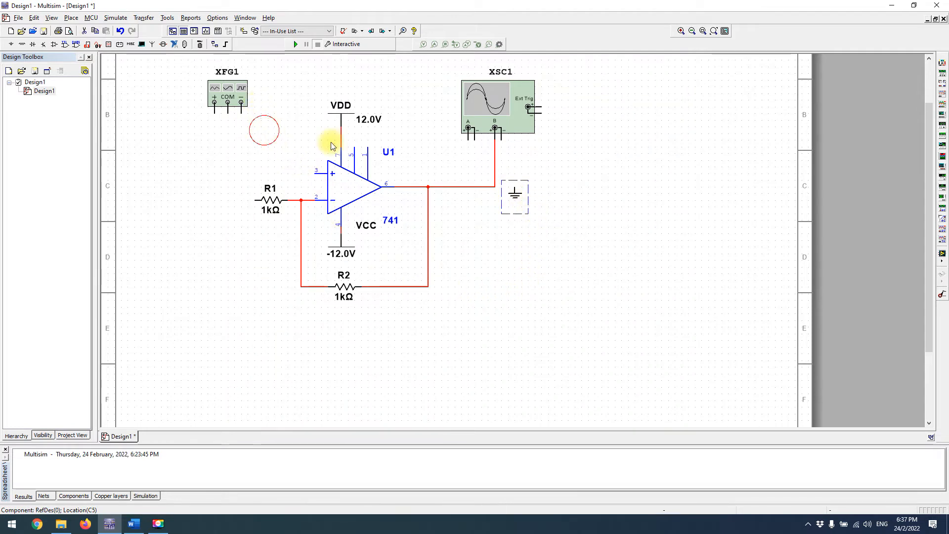
- Paste another ground and attach one ground each to the negative terminals of oscilloscope channels A and B
{"action": "left_click", "coordinate": [514, 197]}
{"action": "key", "text": "ctrl+v"}
{"action": "left_click", "coordinate": [521, 247]}
{"action": "left_click", "coordinate": [520, 241]}
{"action": "left_click_drag", "start_coordinate": [476, 170], "coordinate": [477, 146]}
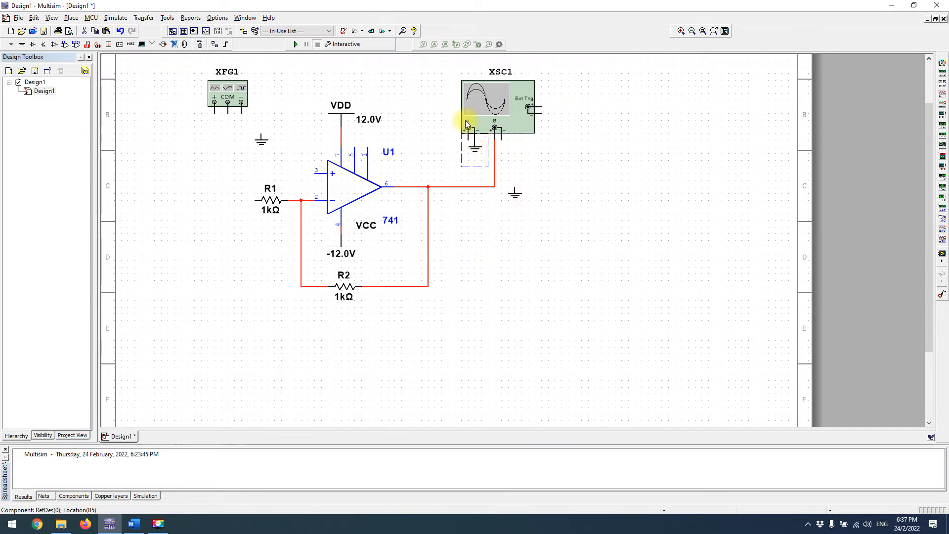
{"action": "left_click_drag", "start_coordinate": [514, 194], "coordinate": [500, 146]}
{"action": "left_click", "coordinate": [527, 162]}
- Wire the free end of R1 to the positive terminal of function generator XFG1
{"action": "scroll", "coordinate": [474, 136], "scroll_direction": "up", "scroll_amount": 2}
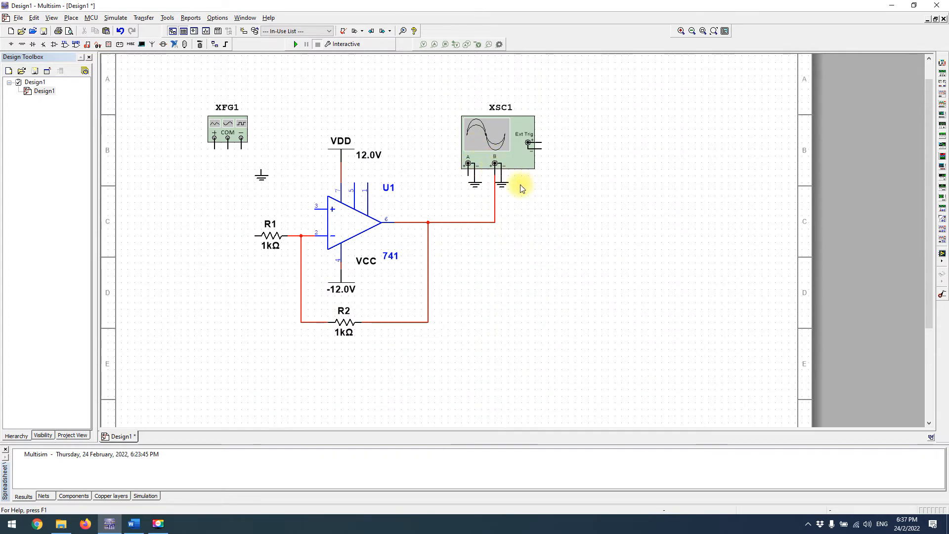
{"action": "scroll", "coordinate": [496, 167], "scroll_direction": "up", "scroll_amount": 5}
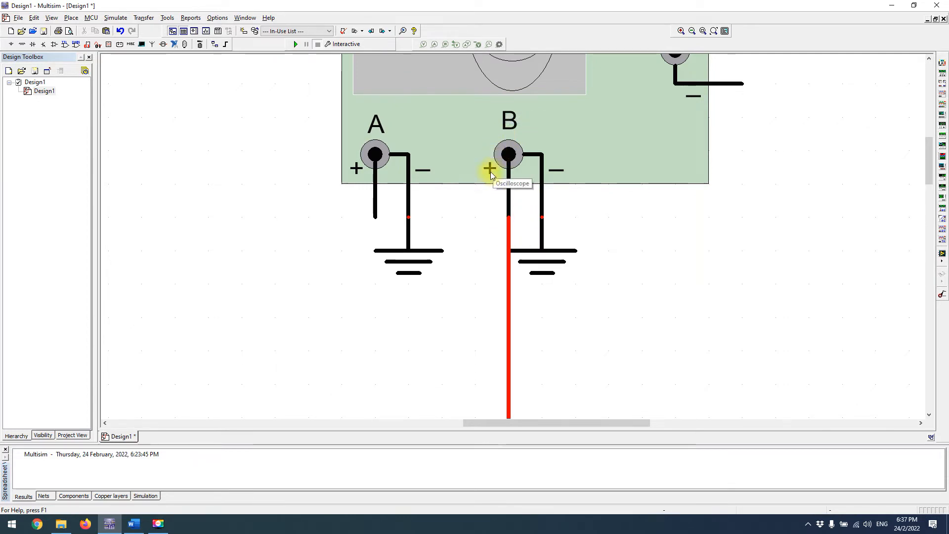
{"action": "scroll", "coordinate": [491, 326], "scroll_direction": "down", "scroll_amount": 3}
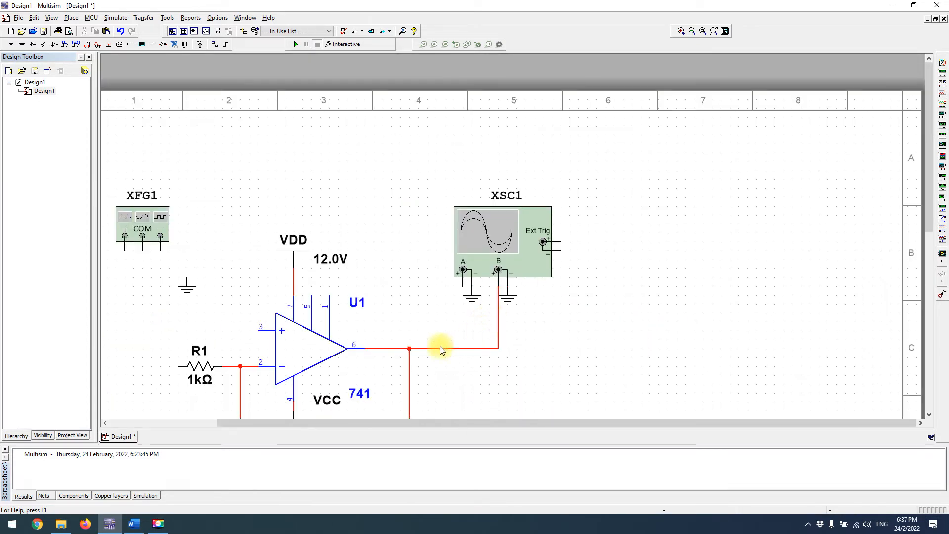
{"action": "left_click", "coordinate": [506, 297]}
{"action": "left_click_drag", "start_coordinate": [404, 423], "coordinate": [296, 422]}
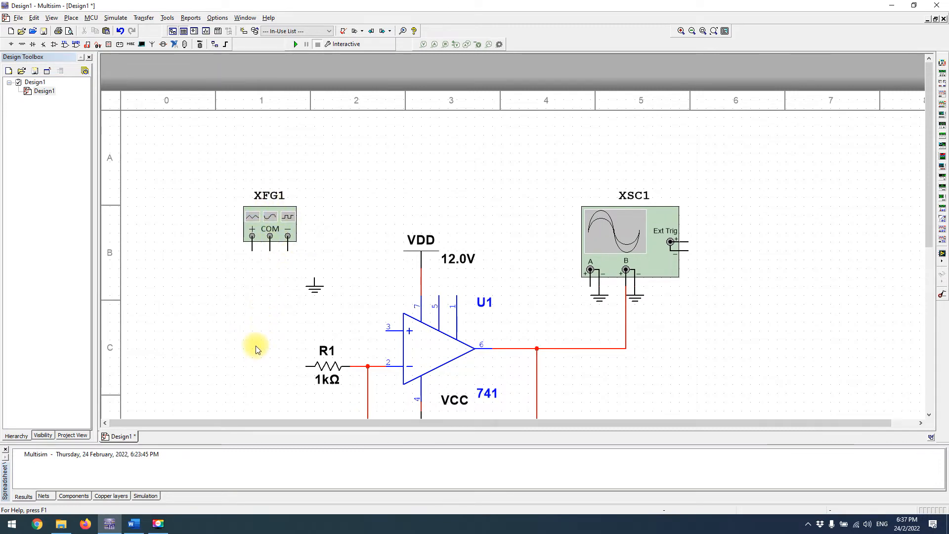
{"action": "scroll", "coordinate": [252, 346], "scroll_direction": "down", "scroll_amount": 1}
{"action": "left_click", "coordinate": [290, 353]}
{"action": "left_click", "coordinate": [253, 258]}
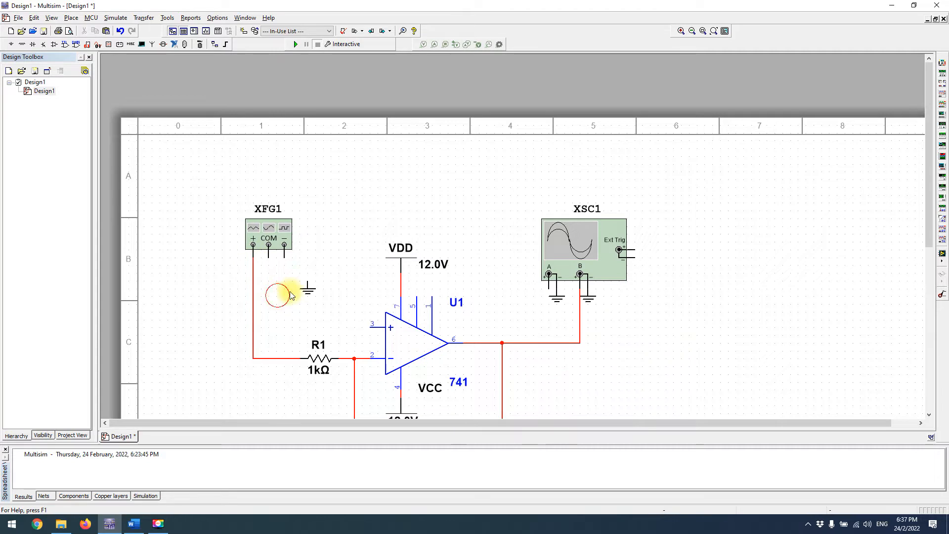
- Attach the spare ground symbol directly to the function generator's COM terminal
{"action": "left_click_drag", "start_coordinate": [311, 284], "coordinate": [274, 269]}
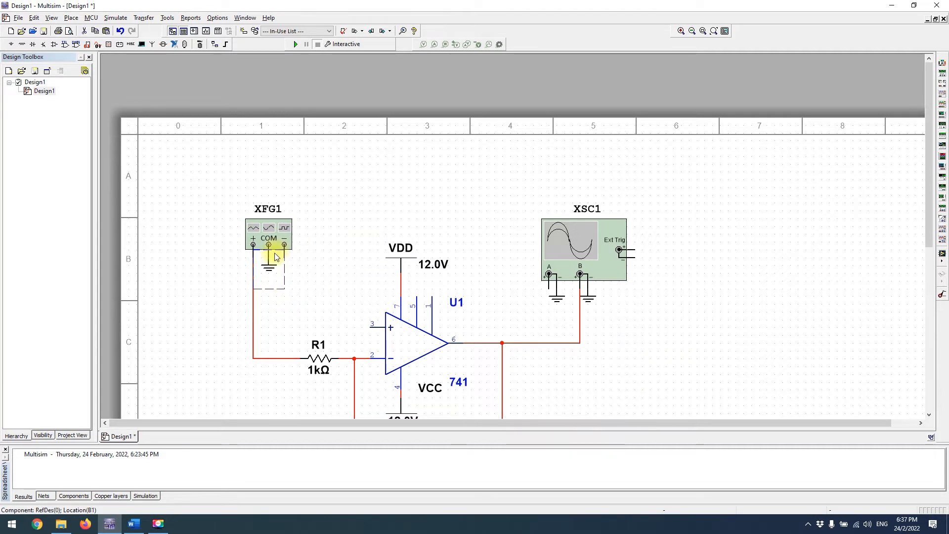
{"action": "left_click", "coordinate": [323, 285]}
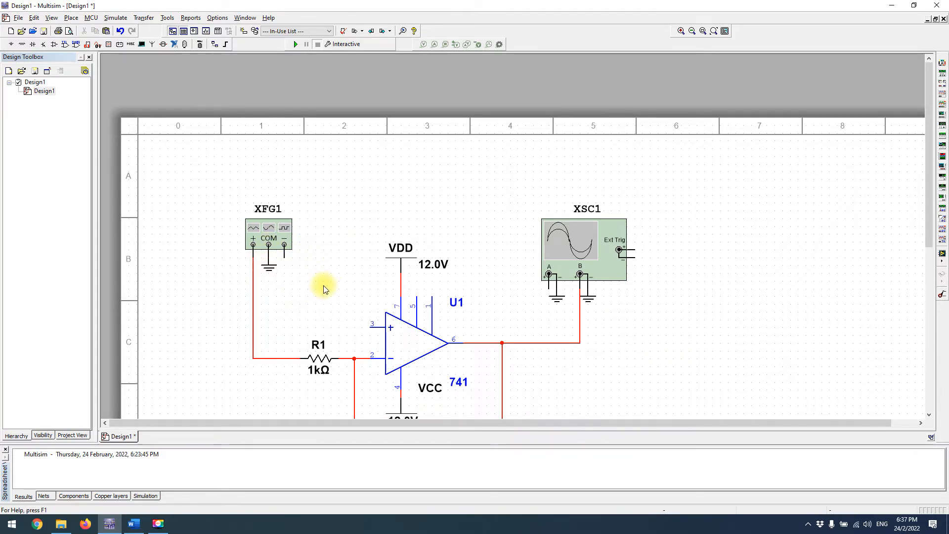
{"action": "left_click", "coordinate": [322, 256]}
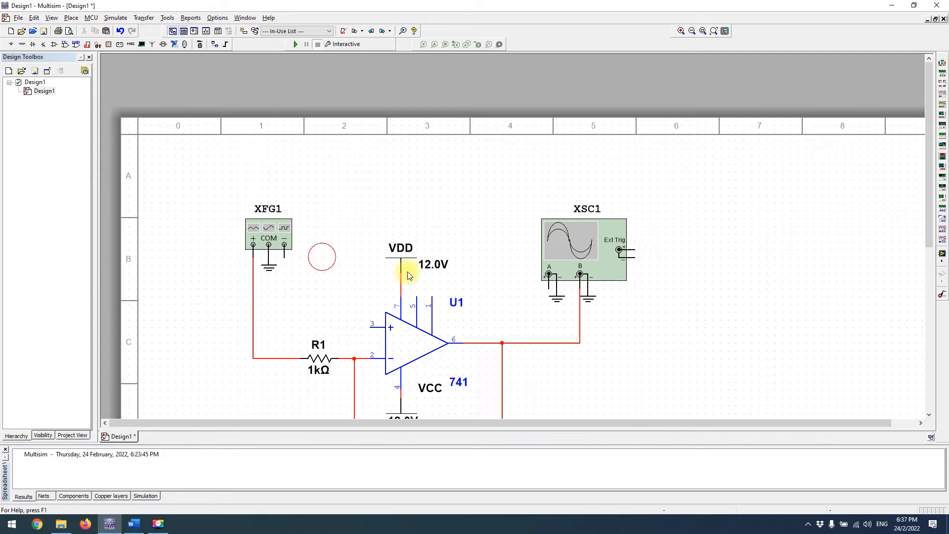
- Wire oscilloscope channel A's positive terminal to the function generator's positive wire, routing it above the VDD supply
{"action": "left_click", "coordinate": [548, 286]}
{"action": "left_click", "coordinate": [471, 213]}
{"action": "left_click", "coordinate": [363, 211]}
{"action": "left_click", "coordinate": [258, 304]}
{"action": "left_click", "coordinate": [253, 304]}
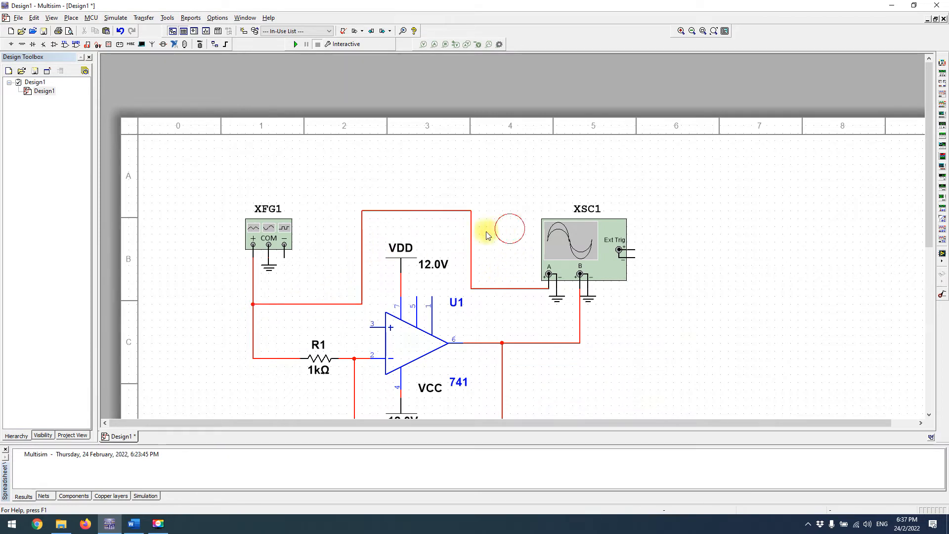
{"action": "left_click", "coordinate": [454, 211]}
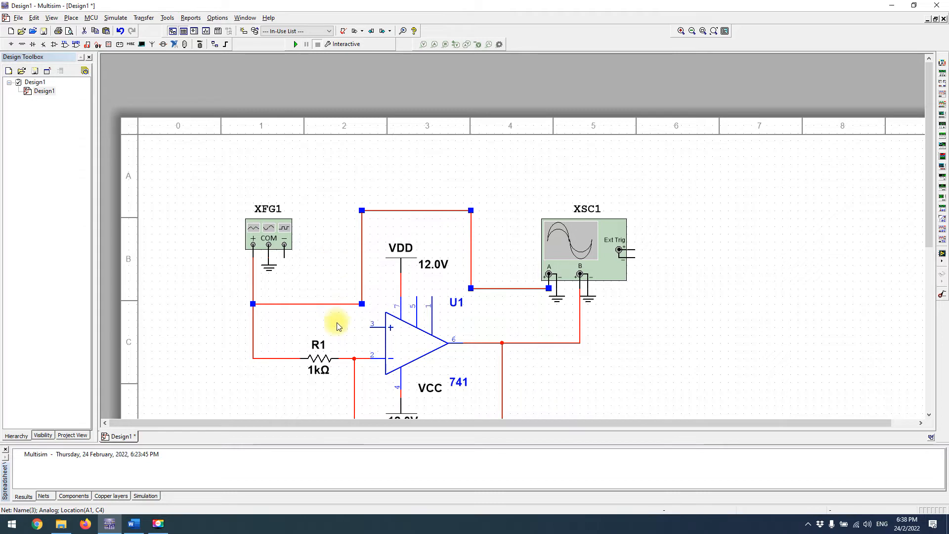
- Undo R1's downward shift and move R1 slightly left along its wire, away from the op-amp
{"action": "left_click_drag", "start_coordinate": [322, 357], "coordinate": [325, 364]}
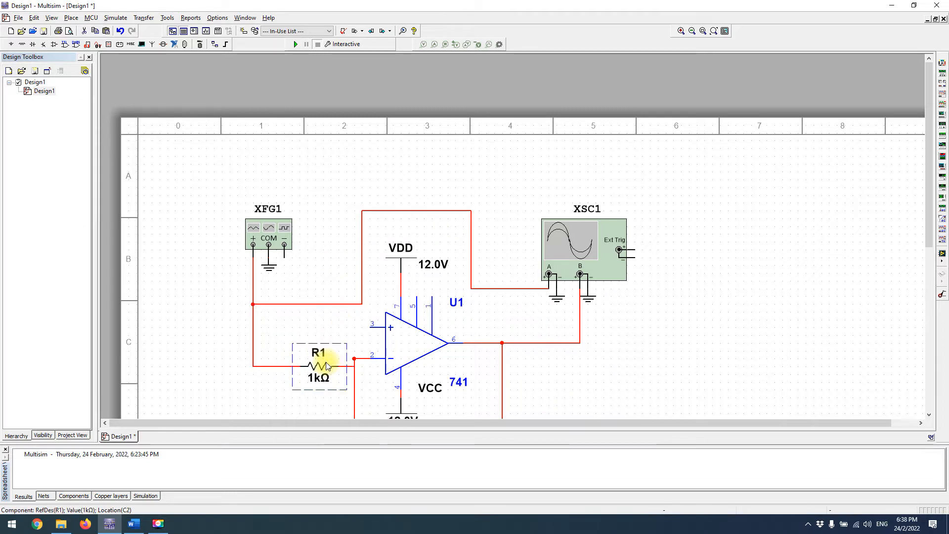
{"action": "key", "text": "ctrl+z"}
{"action": "left_click", "coordinate": [300, 295]}
{"action": "left_click_drag", "start_coordinate": [299, 295], "coordinate": [283, 295]}
{"action": "left_click", "coordinate": [296, 212]}
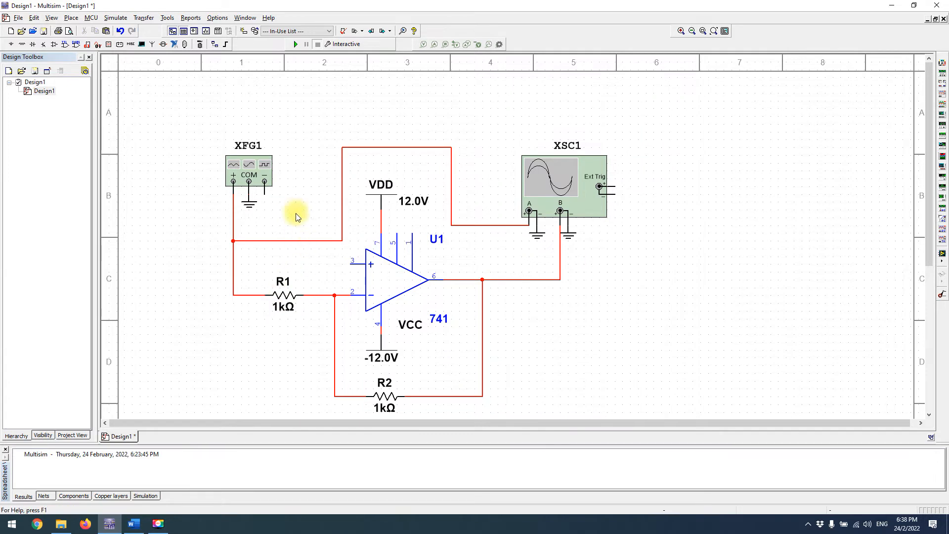
- Review the component list, function generator settings and R1/R2 scenarios in Op Amp.docx in Word
{"action": "left_click", "coordinate": [133, 524]}
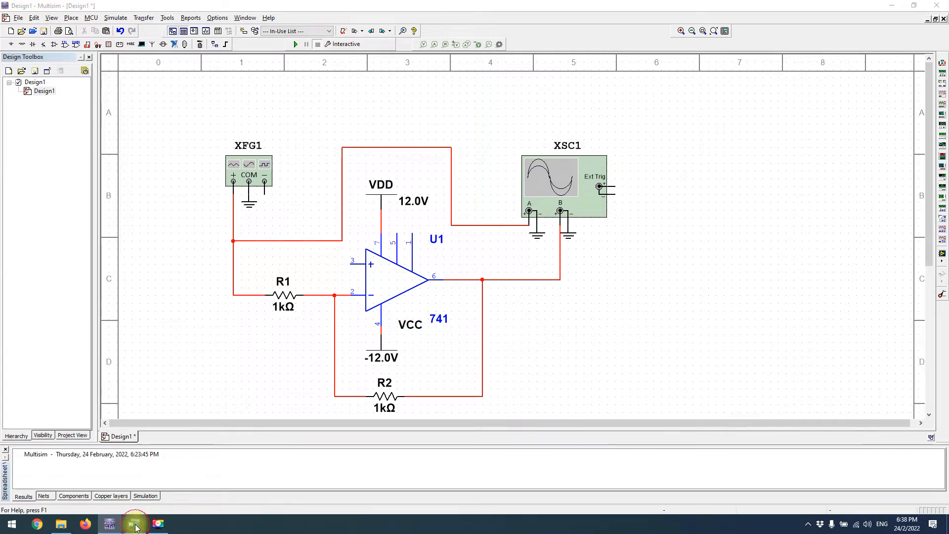
{"action": "scroll", "coordinate": [388, 321], "scroll_direction": "down", "scroll_amount": 15}
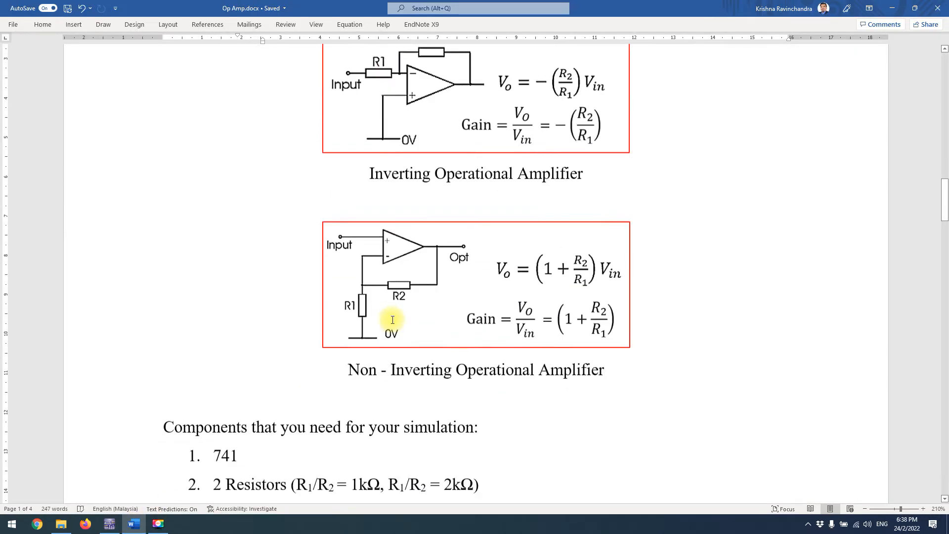
{"action": "scroll", "coordinate": [392, 320], "scroll_direction": "down", "scroll_amount": 1}
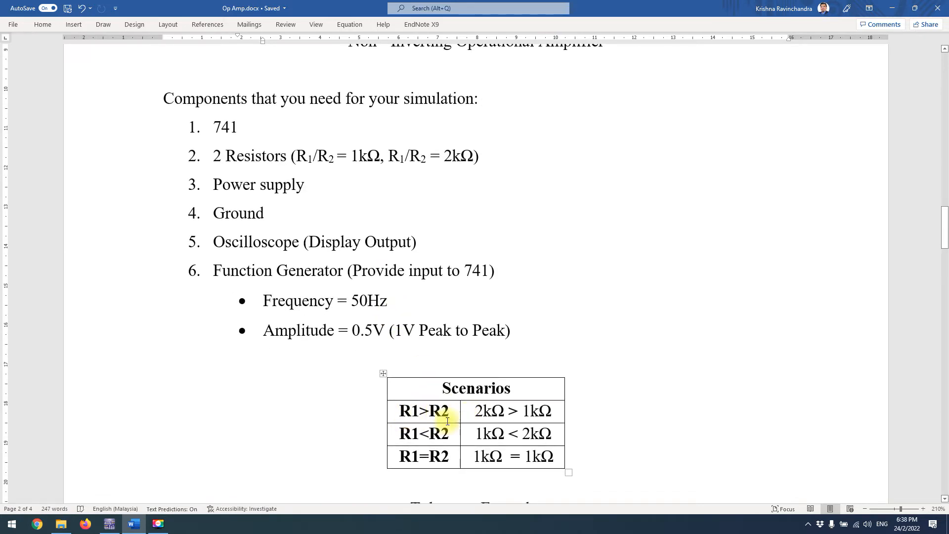
{"action": "left_click", "coordinate": [133, 523]}
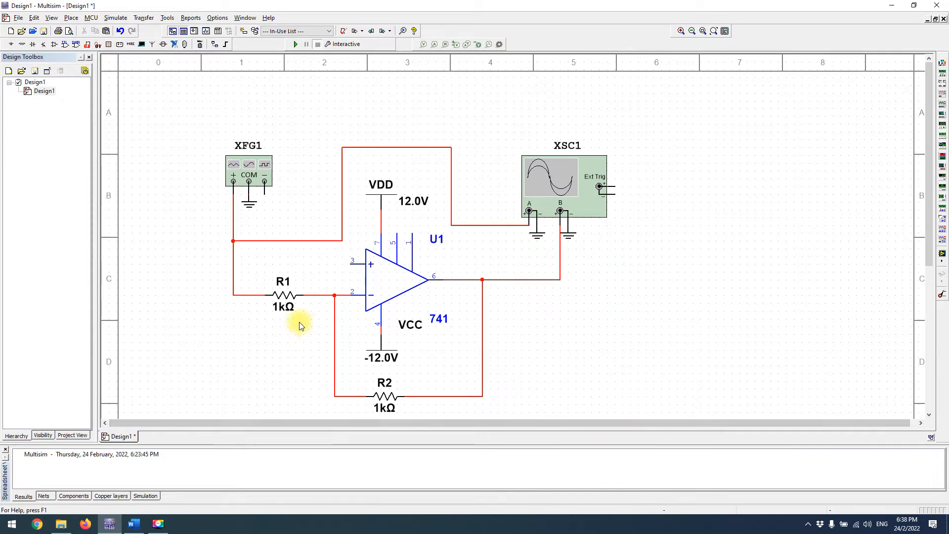
- Set R1's resistance to 2k ohms
{"action": "double_click", "coordinate": [286, 299]}
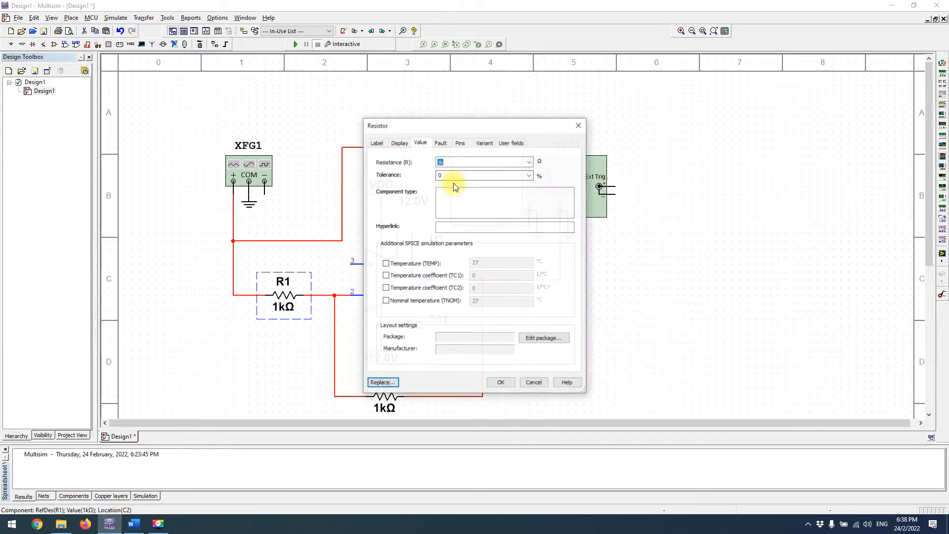
{"action": "left_click", "coordinate": [439, 162]}
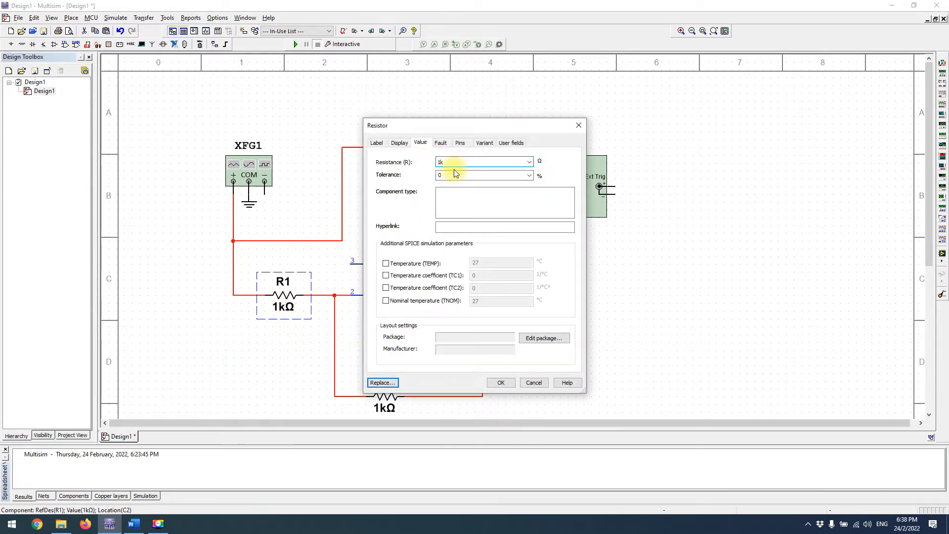
{"action": "type", "text": "2"}
{"action": "key", "text": "Return"}
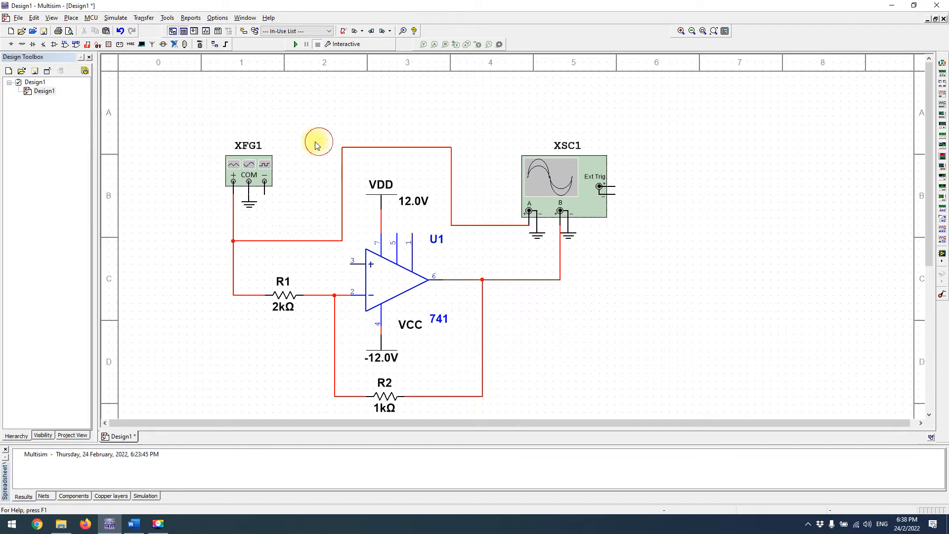
- Set the function generator's frequency to 50 Hz and its amplitude to 0.5 mVp
{"action": "double_click", "coordinate": [254, 165]}
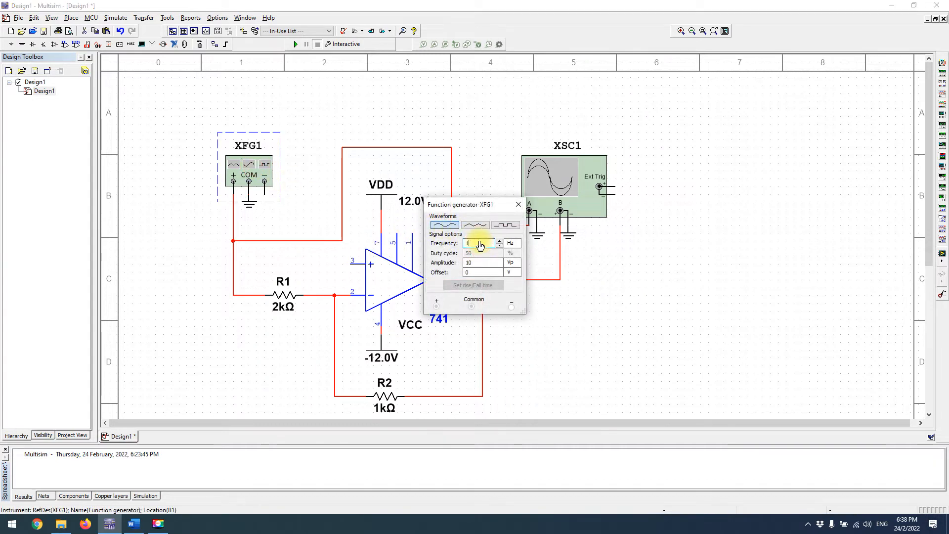
{"action": "double_click", "coordinate": [465, 245]}
{"action": "type", "text": "50"}
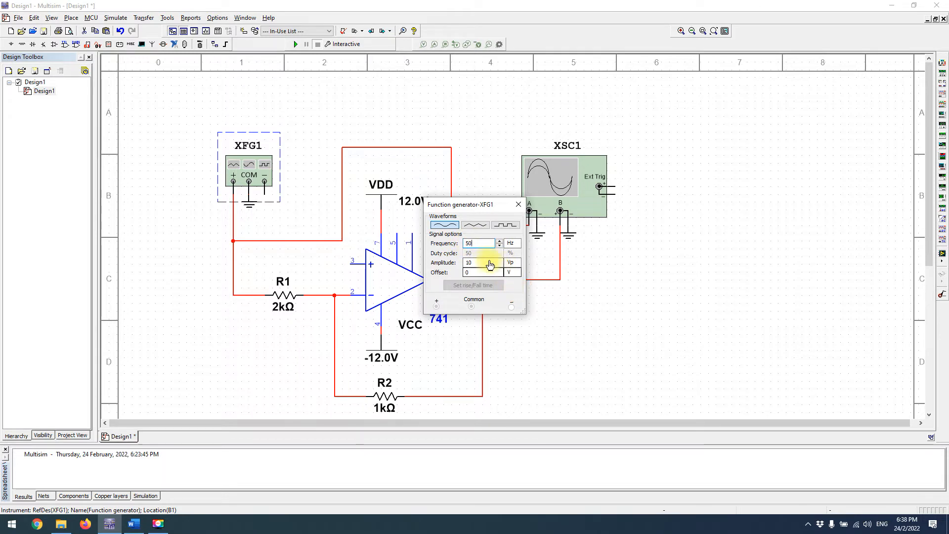
{"action": "left_click_drag", "start_coordinate": [480, 266], "coordinate": [464, 265]}
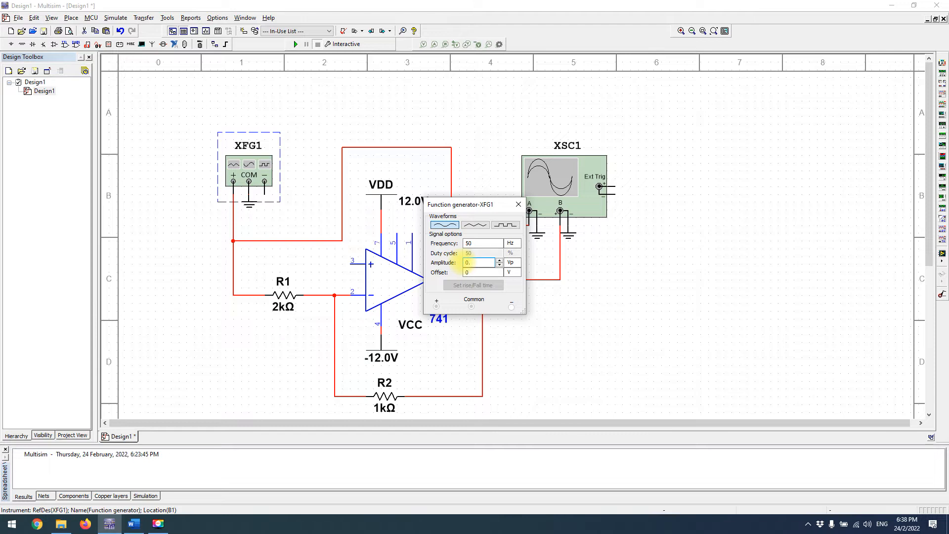
{"action": "left_click", "coordinate": [520, 265]}
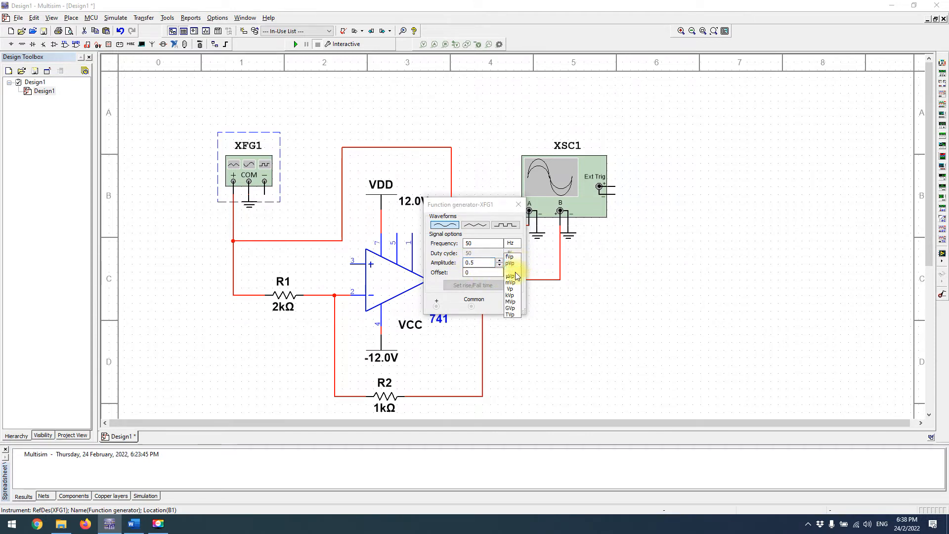
{"action": "left_click", "coordinate": [514, 283]}
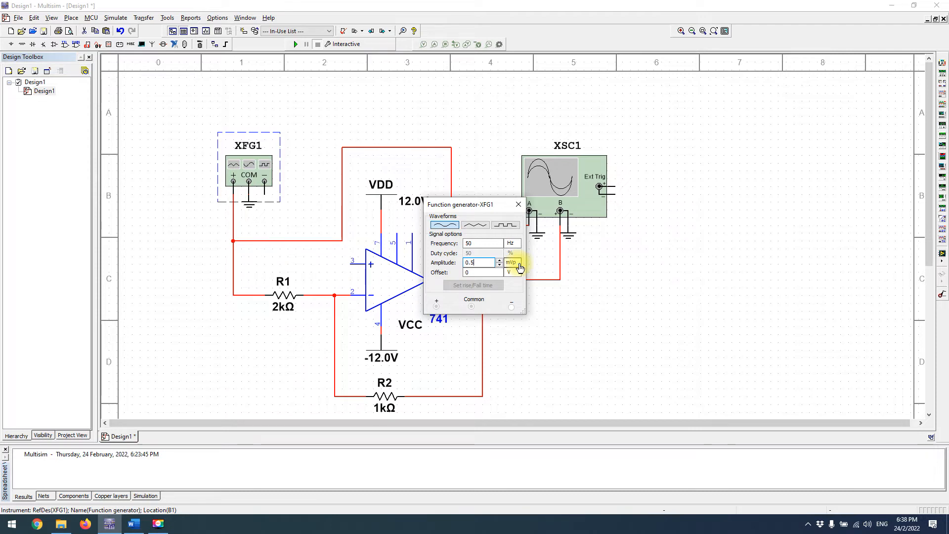
{"action": "left_click", "coordinate": [513, 262]}
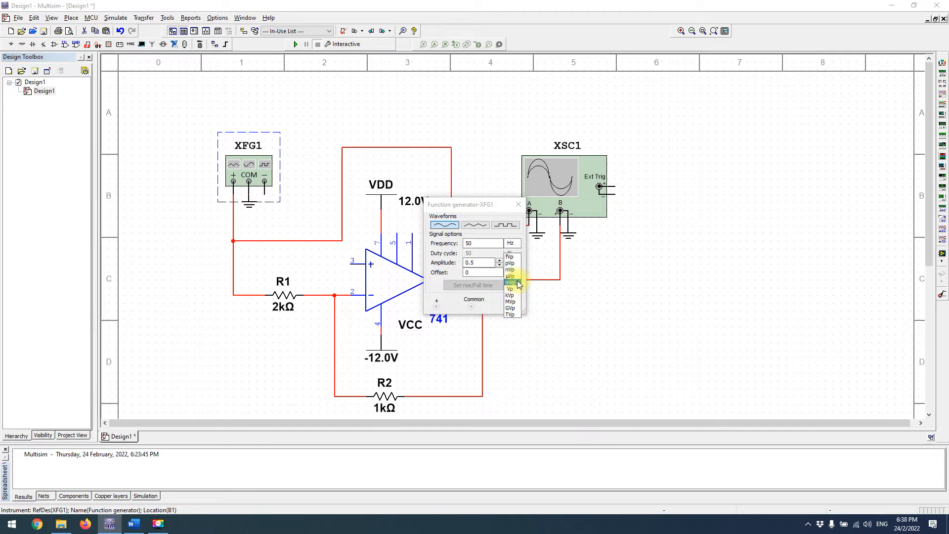
{"action": "left_click", "coordinate": [514, 282]}
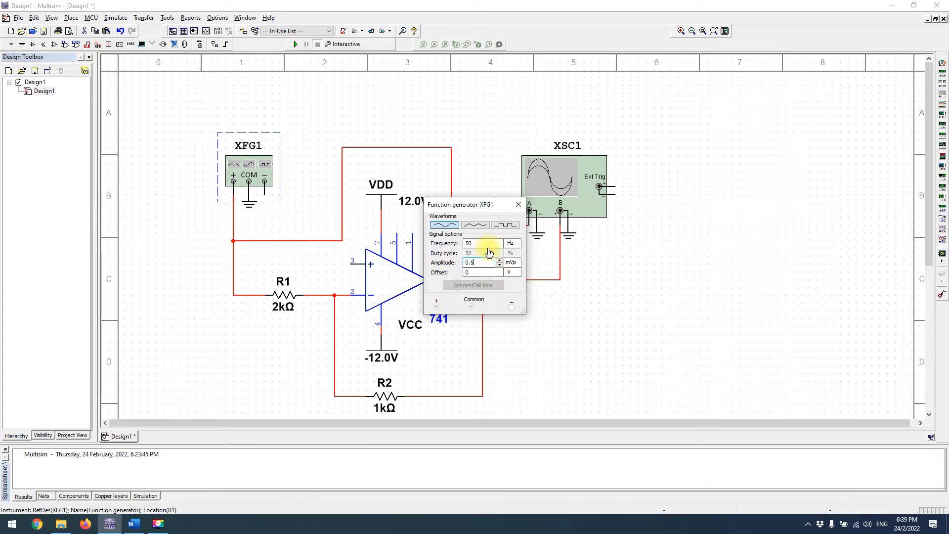
{"action": "left_click_drag", "start_coordinate": [488, 208], "coordinate": [398, 95]}
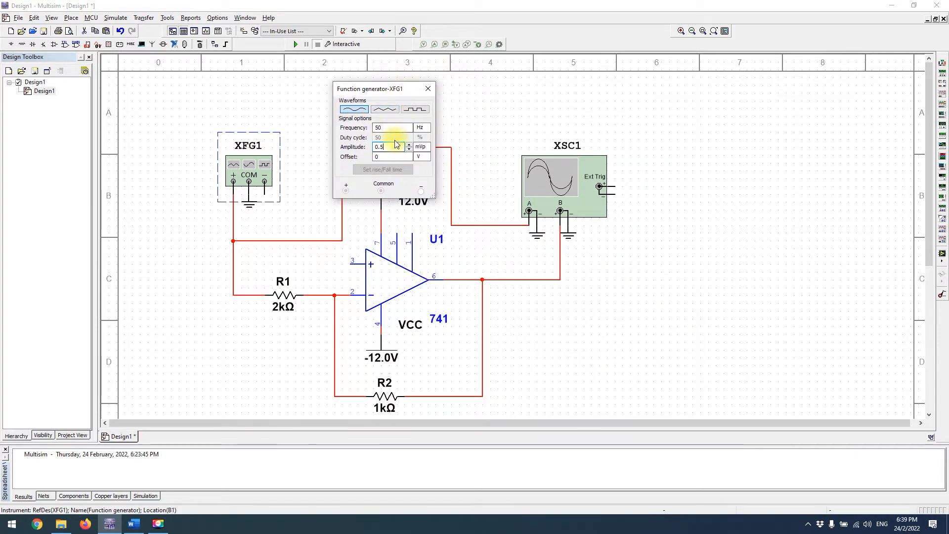
{"action": "left_click", "coordinate": [430, 148]}
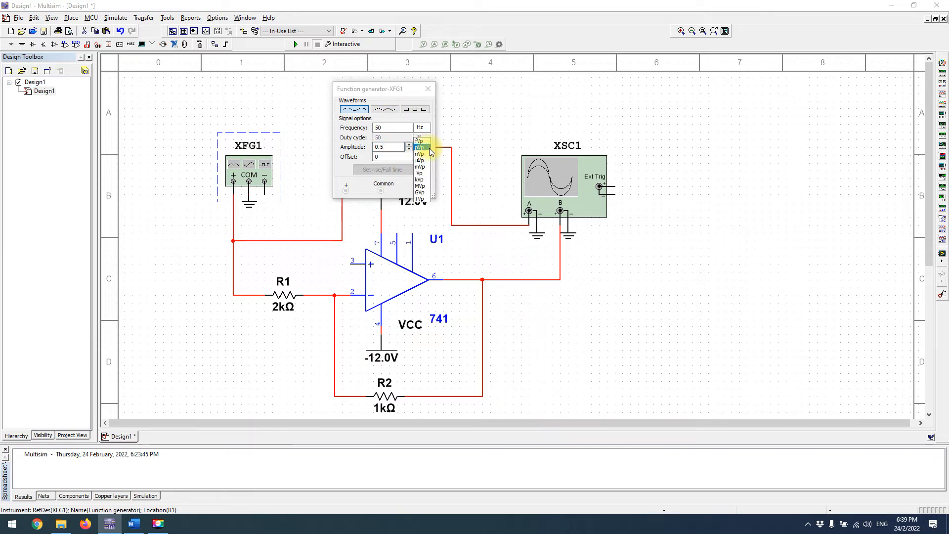
{"action": "left_click", "coordinate": [431, 88]}
{"action": "left_click", "coordinate": [431, 88]}
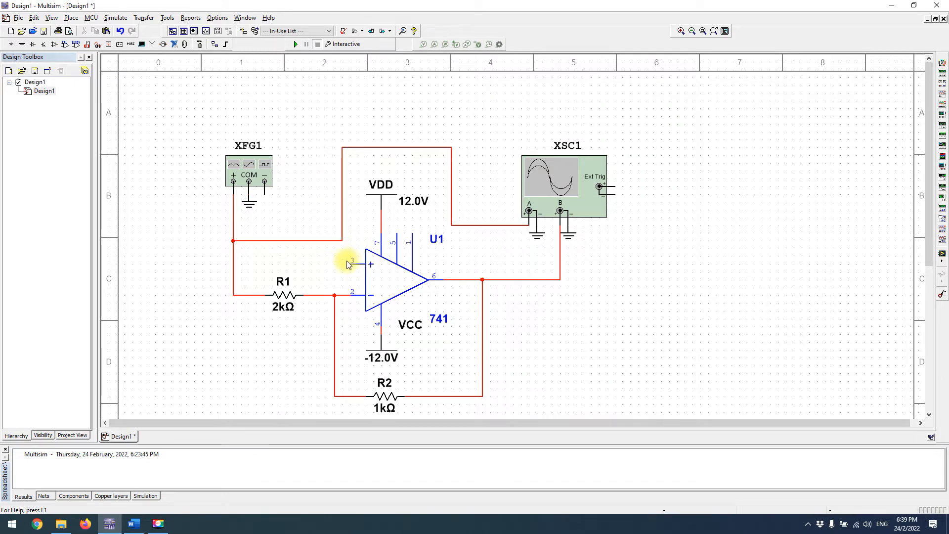
- Copy the function generator's ground symbol and attach the copy to the op-amp's non-inverting input, pin 3
{"action": "left_click", "coordinate": [252, 205]}
{"action": "key", "text": "ctrl+v"}
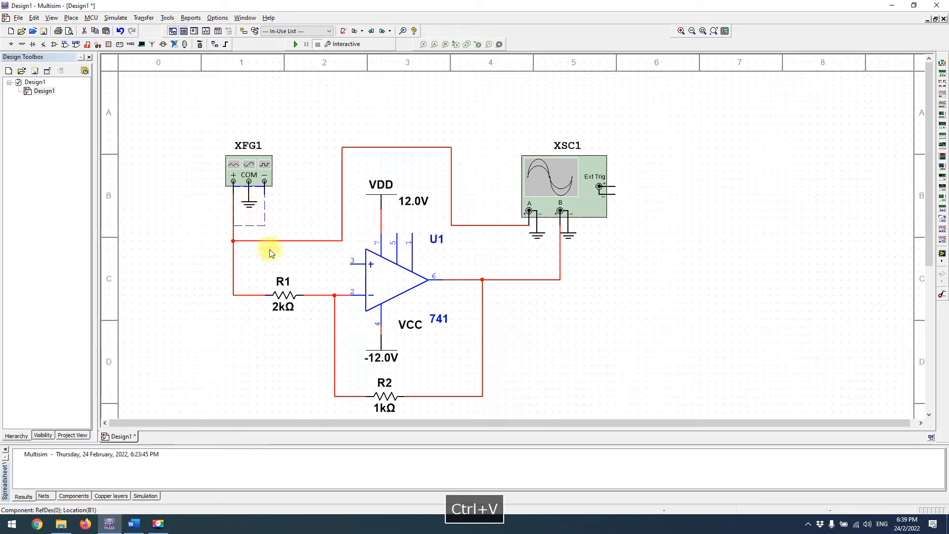
{"action": "left_click", "coordinate": [352, 265]}
{"action": "left_click", "coordinate": [504, 251]}
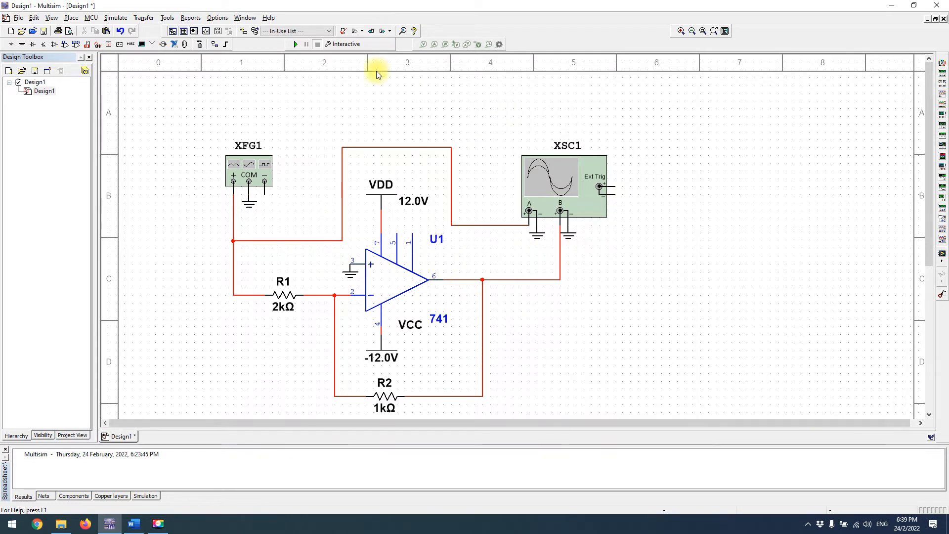
- Run the simulation and show the oscilloscope XSC1 beside the circuit with its display background reversed
{"action": "left_click", "coordinate": [297, 44]}
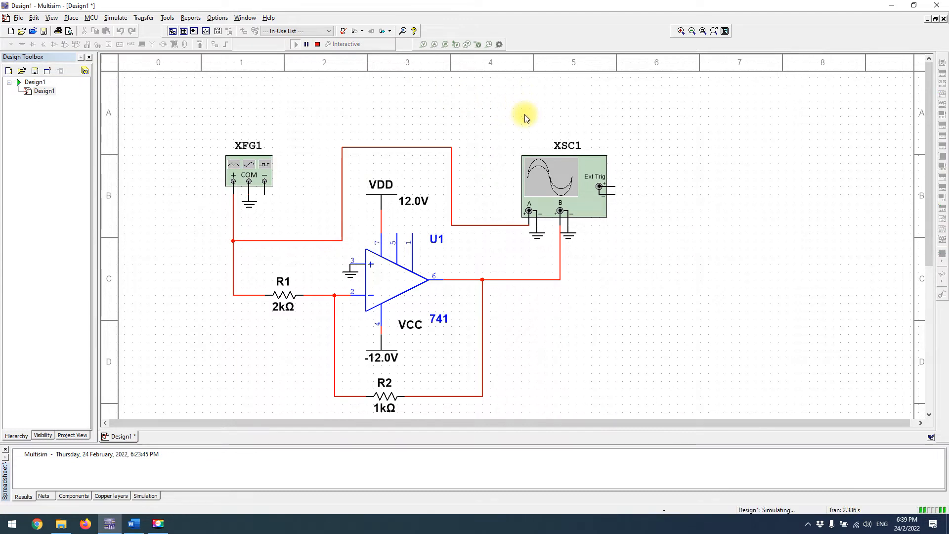
{"action": "double_click", "coordinate": [557, 182]}
{"action": "left_click_drag", "start_coordinate": [469, 152], "coordinate": [686, 168]}
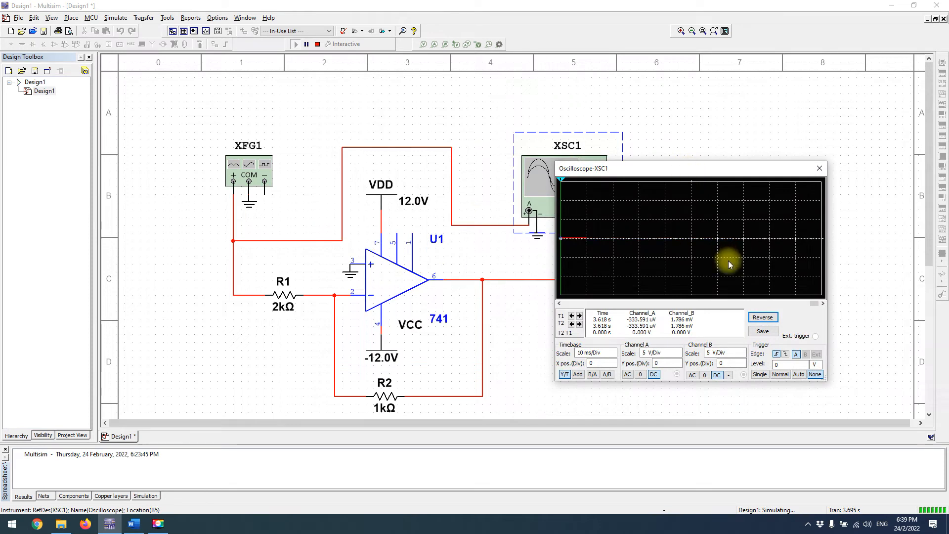
{"action": "left_click", "coordinate": [774, 317]}
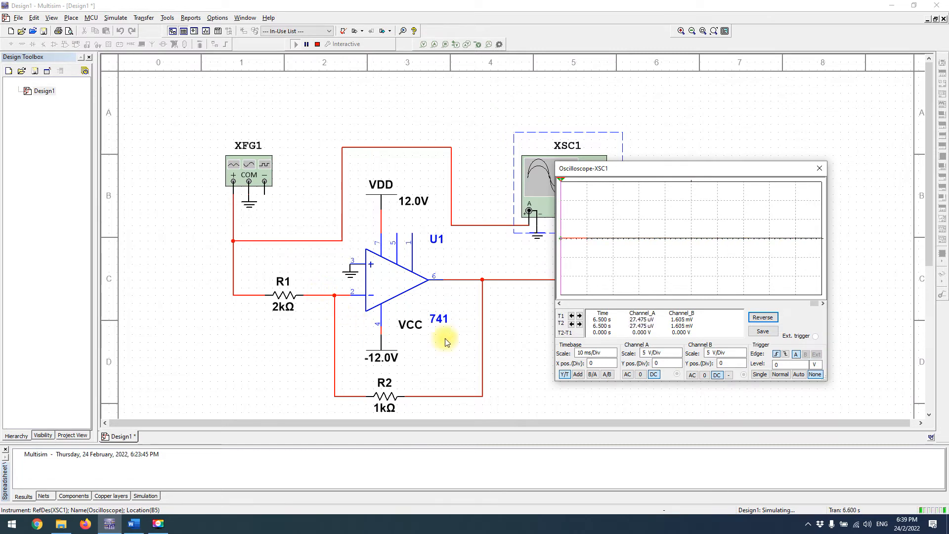
- Set the oscilloscope's channel A scale to 1 mV/Div
{"action": "left_click", "coordinate": [678, 356]}
{"action": "left_click", "coordinate": [678, 356]}
{"action": "left_click", "coordinate": [678, 356]}
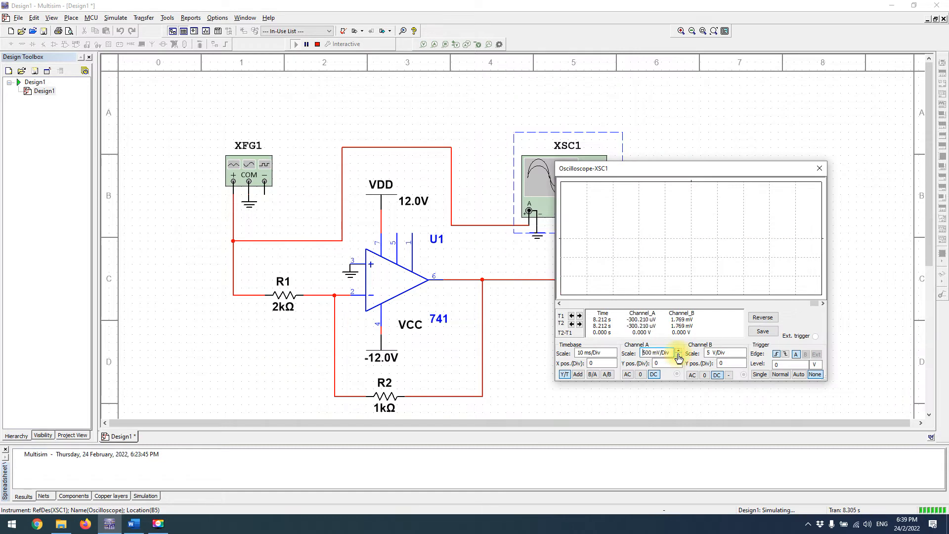
{"action": "left_click", "coordinate": [679, 356]}
{"action": "left_click", "coordinate": [678, 356]}
{"action": "left_click", "coordinate": [678, 356]}
{"action": "left_click", "coordinate": [678, 355]}
{"action": "left_click", "coordinate": [678, 356]}
{"action": "left_click", "coordinate": [678, 356]}
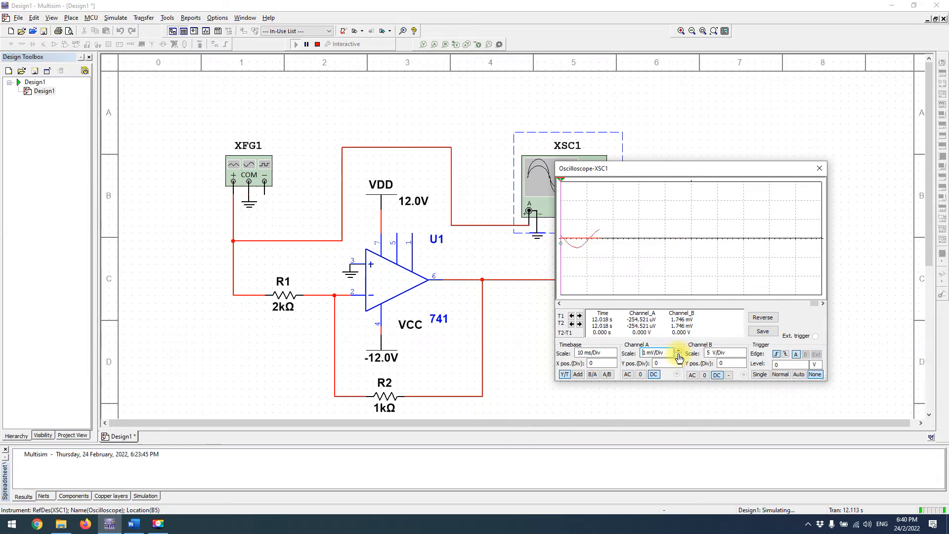
- Undo the last change to the function generator's position and stop the running simulation
{"action": "left_click", "coordinate": [267, 167]}
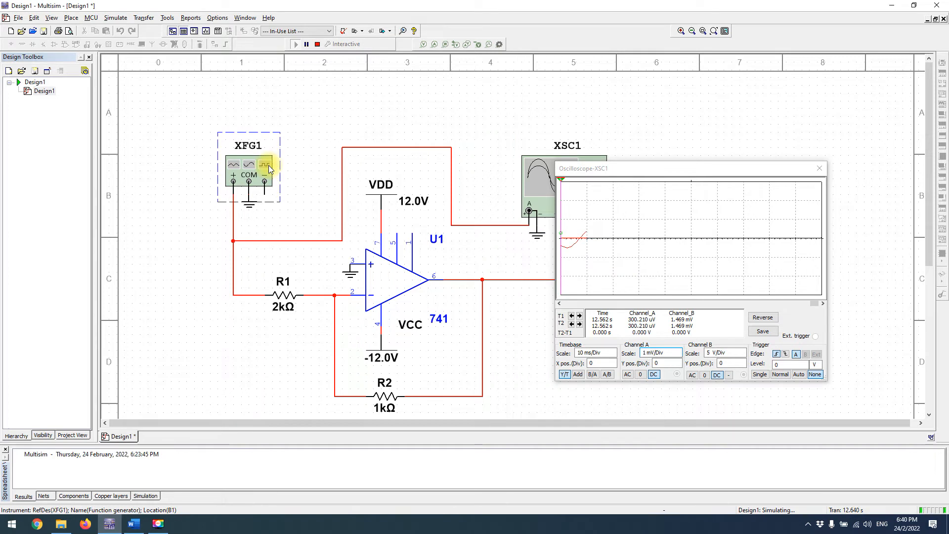
{"action": "key", "text": "ctrl+z"}
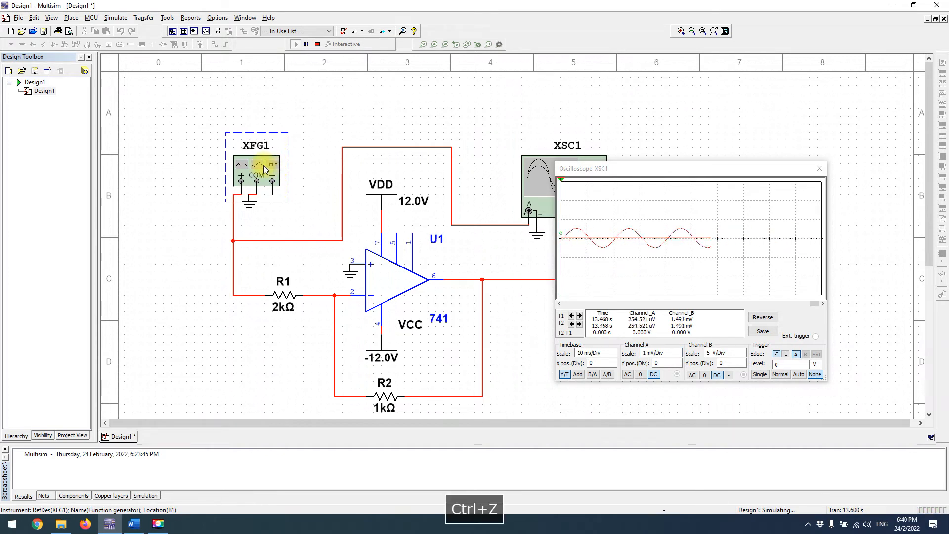
{"action": "left_click", "coordinate": [318, 44]}
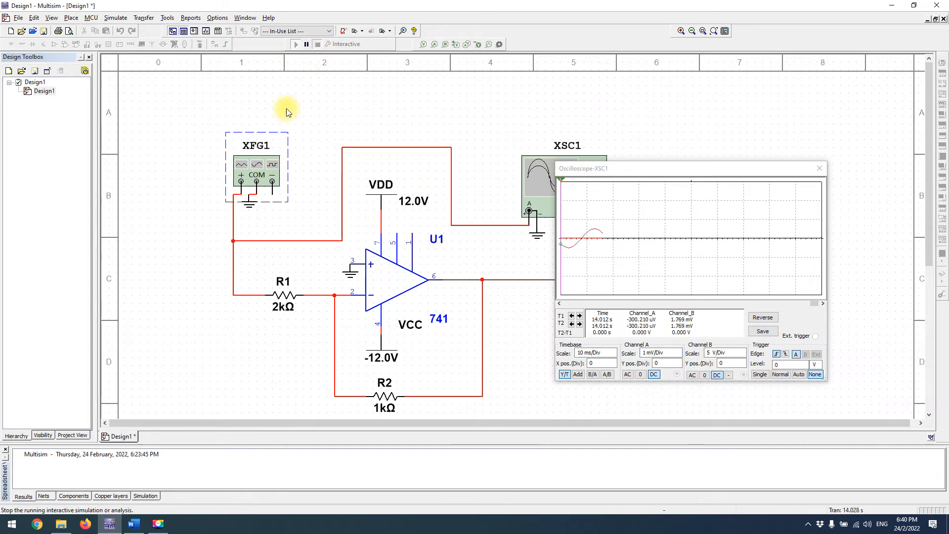
- Set the function generator's amplitude to 0.5 Vp and close its settings
{"action": "double_click", "coordinate": [265, 171]}
{"action": "left_click", "coordinate": [420, 148]}
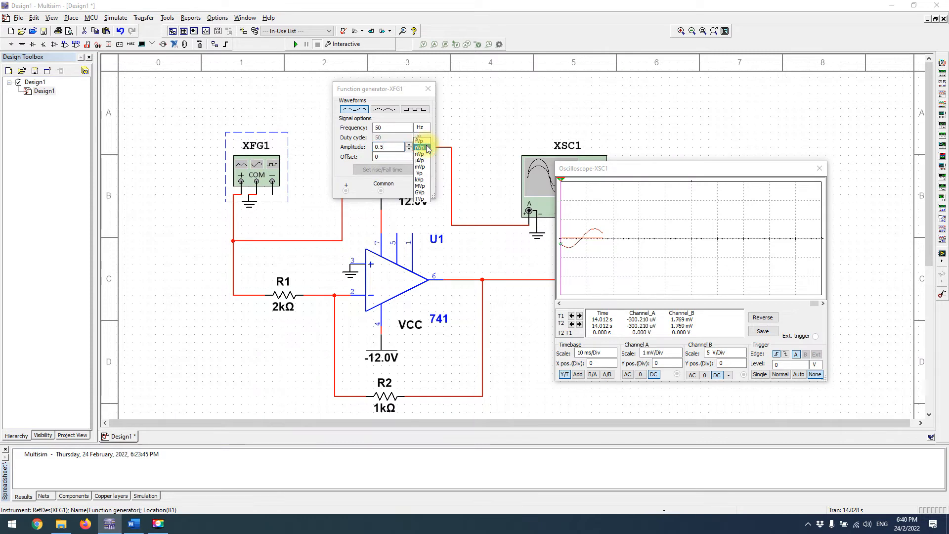
{"action": "left_click", "coordinate": [424, 174]}
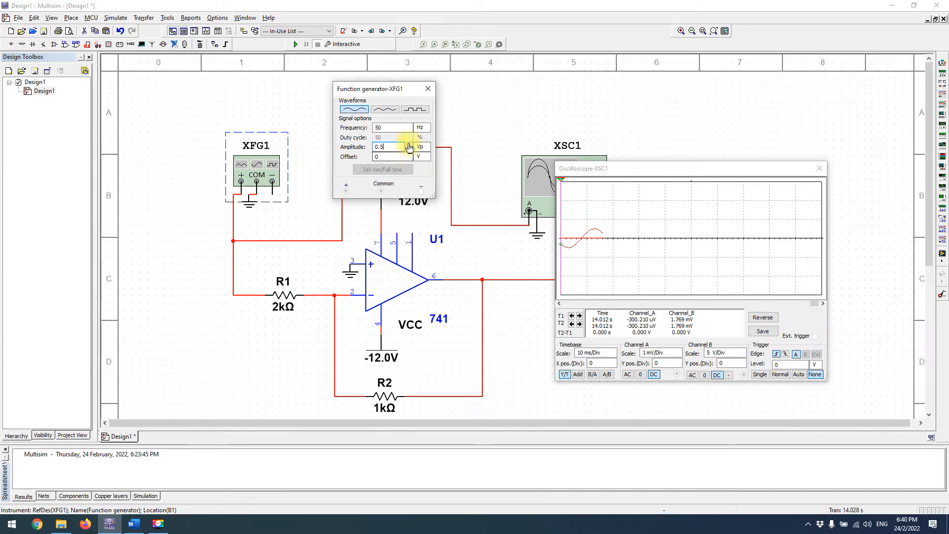
{"action": "left_click", "coordinate": [408, 147]}
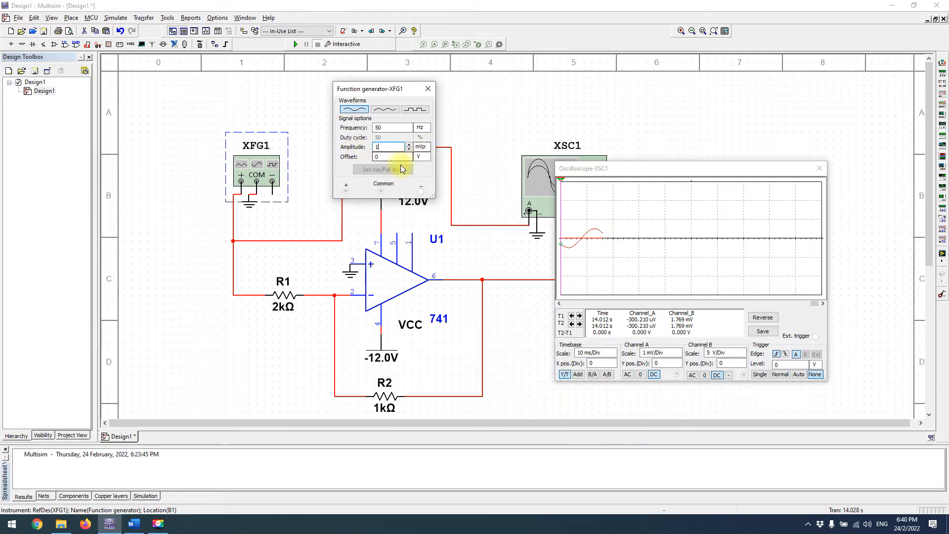
{"action": "left_click_drag", "start_coordinate": [388, 147], "coordinate": [358, 150]}
{"action": "type", "text": "0.5"}
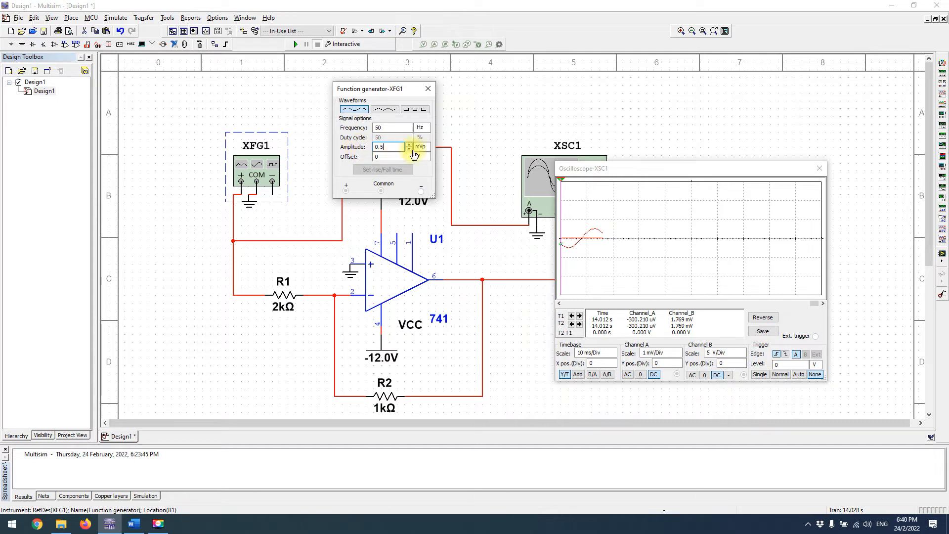
{"action": "left_click", "coordinate": [421, 148]}
{"action": "left_click", "coordinate": [420, 173]}
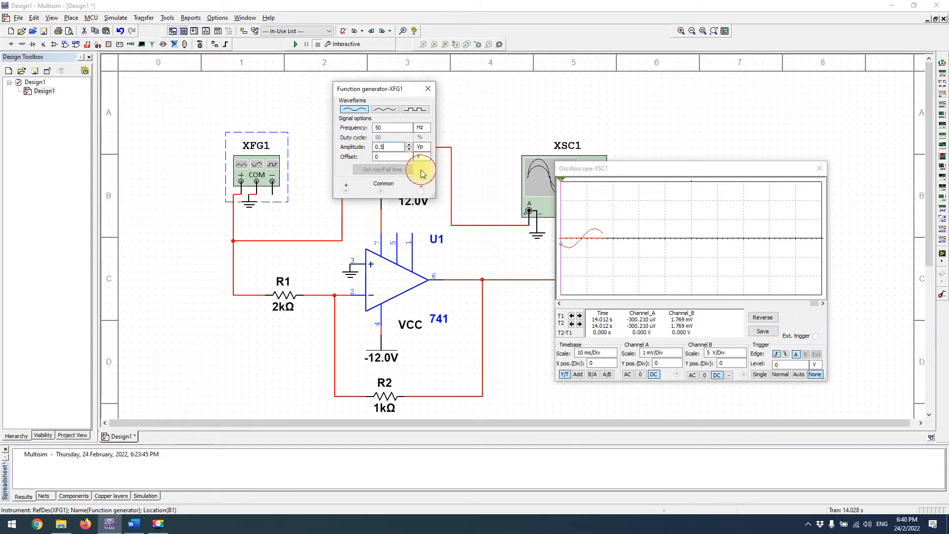
{"action": "left_click", "coordinate": [434, 87]}
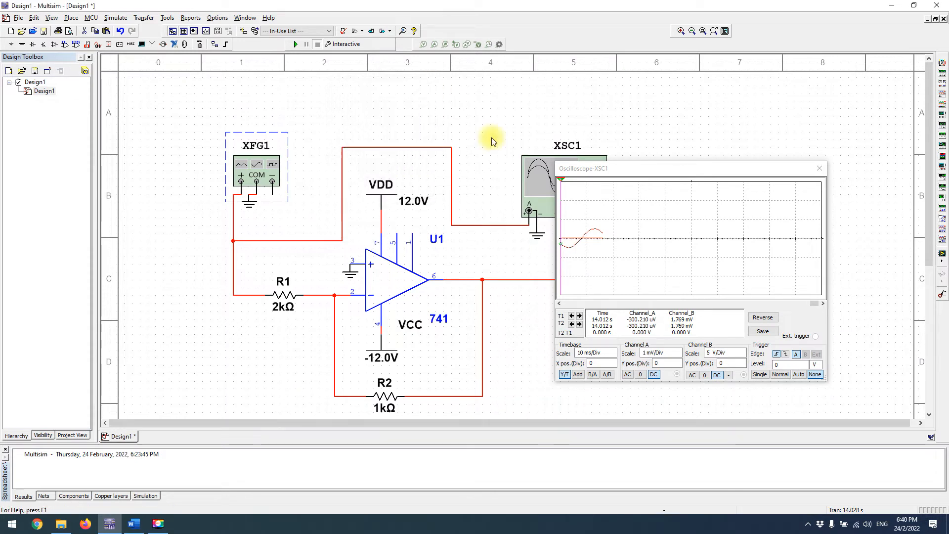
- Restart the simulation and set the oscilloscope scales to 500 mV/Div for channel A and 1 V/Div for channel B
{"action": "left_click", "coordinate": [300, 47]}
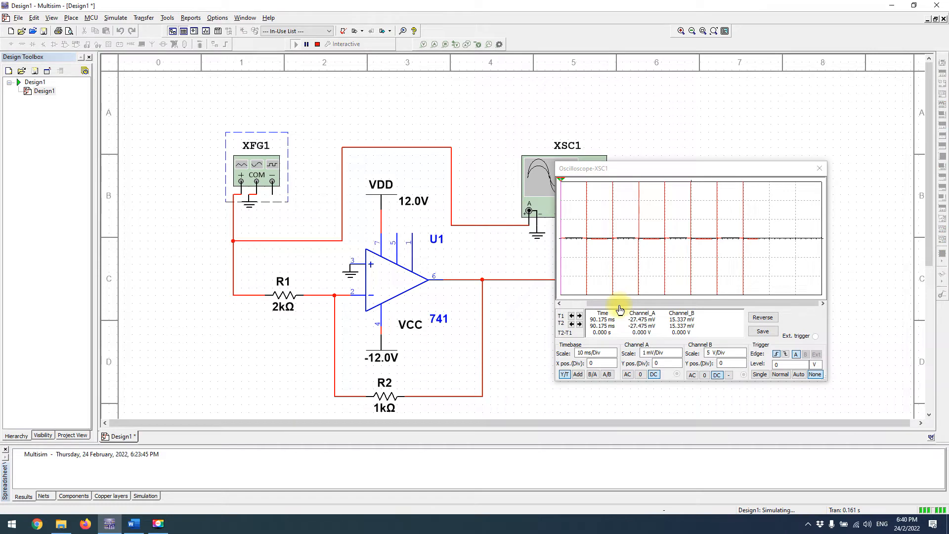
{"action": "left_click", "coordinate": [653, 352]}
{"action": "left_click", "coordinate": [677, 350]}
{"action": "left_click", "coordinate": [678, 350]}
{"action": "left_click", "coordinate": [679, 350]}
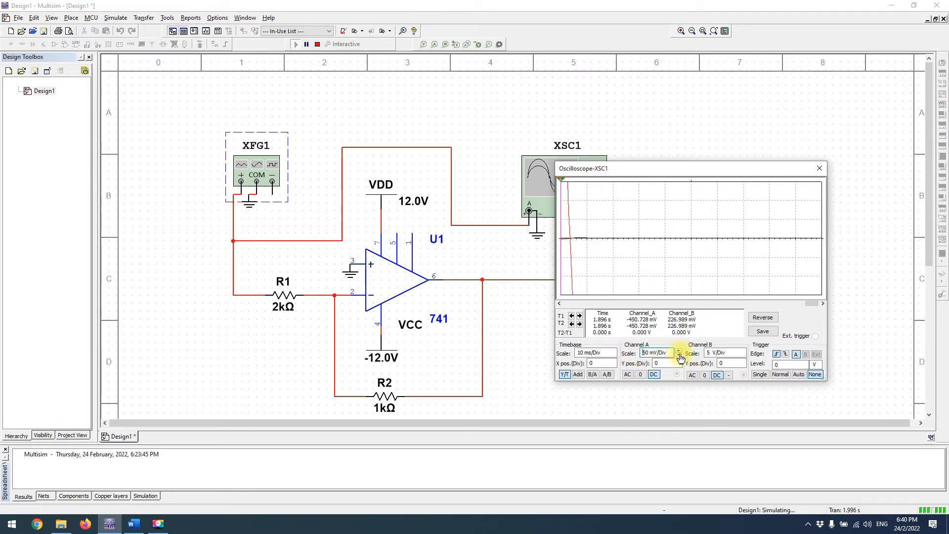
{"action": "left_click", "coordinate": [679, 351]}
{"action": "left_click", "coordinate": [679, 350]}
{"action": "left_click", "coordinate": [679, 350]}
{"action": "left_click", "coordinate": [679, 351]}
{"action": "left_click", "coordinate": [679, 350]}
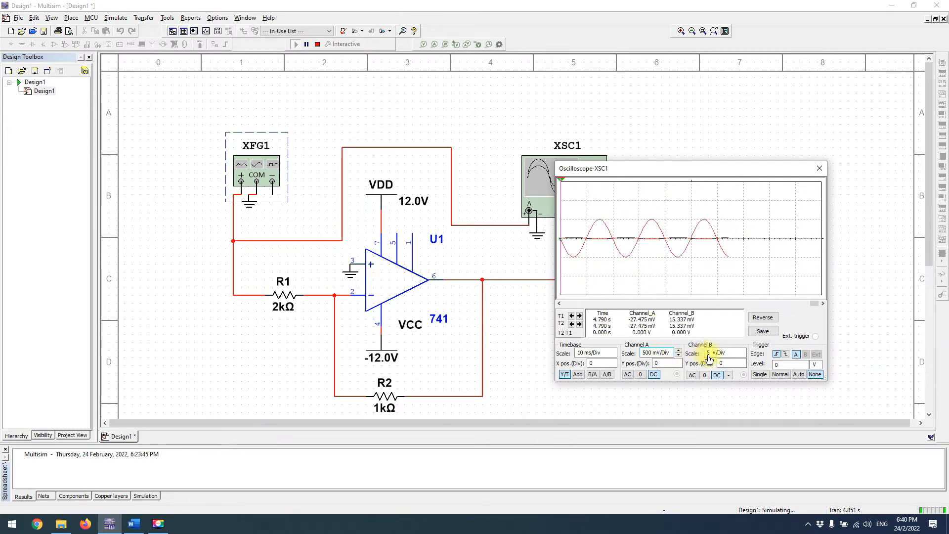
{"action": "left_click", "coordinate": [744, 356]}
{"action": "left_click", "coordinate": [745, 356]}
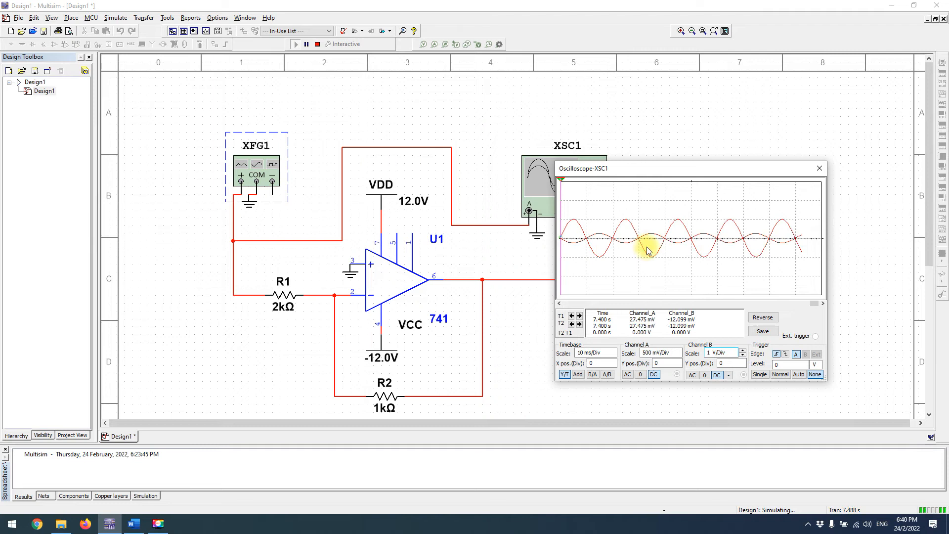
- Stop the simulation and review the oscilloscope traces from their start before closing the instrument
{"action": "left_click", "coordinate": [318, 44]}
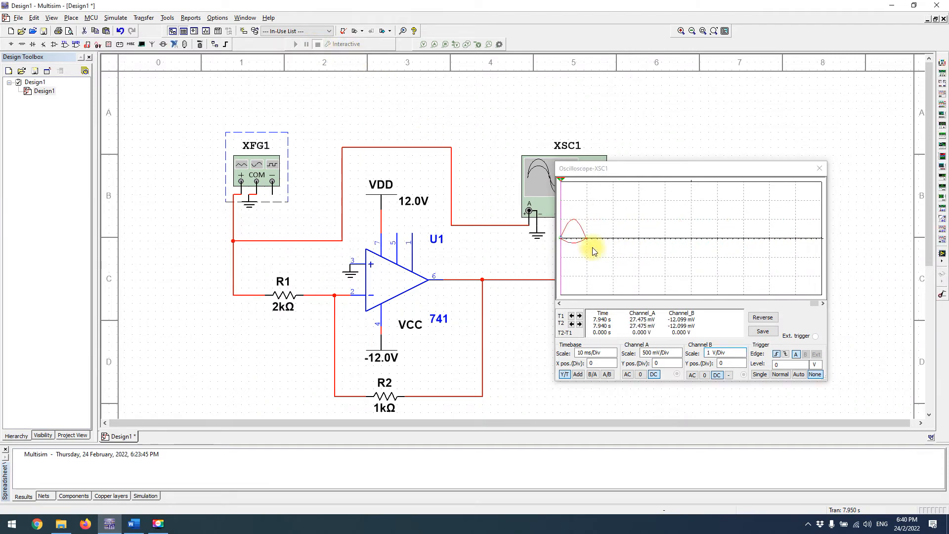
{"action": "left_click_drag", "start_coordinate": [814, 303], "coordinate": [553, 277]}
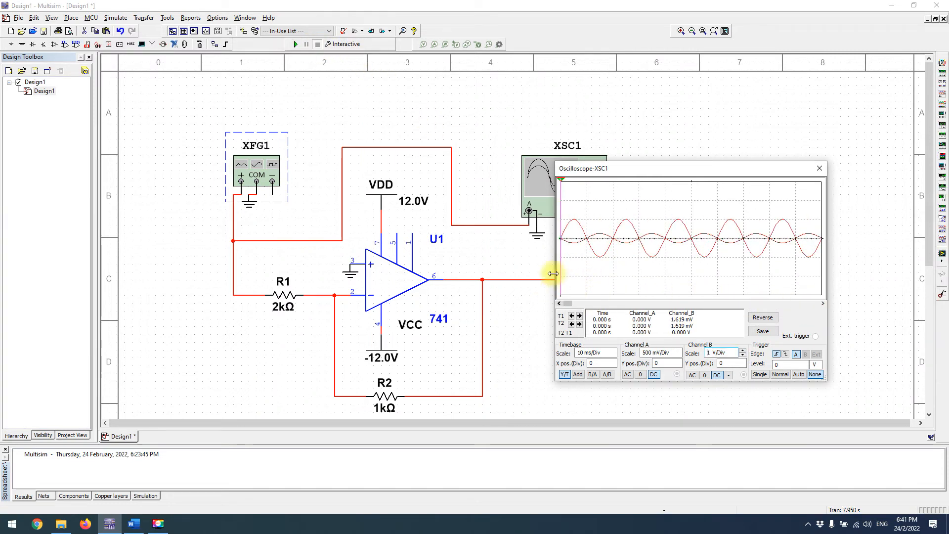
{"action": "left_click", "coordinate": [825, 167]}
- Change the net color of the function generator's input wiring to blue
{"action": "left_click_drag", "start_coordinate": [297, 216], "coordinate": [216, 265]}
{"action": "right_click", "coordinate": [250, 242]}
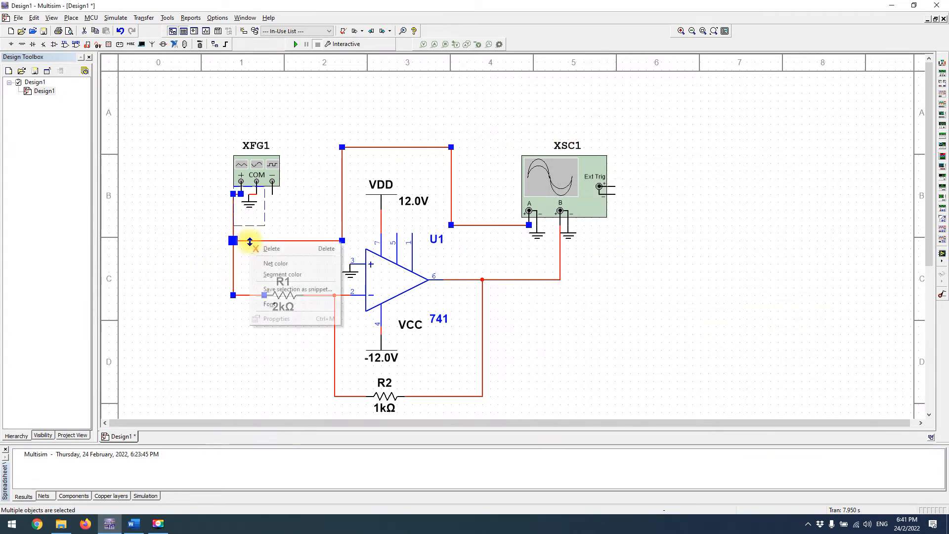
{"action": "left_click", "coordinate": [287, 268]}
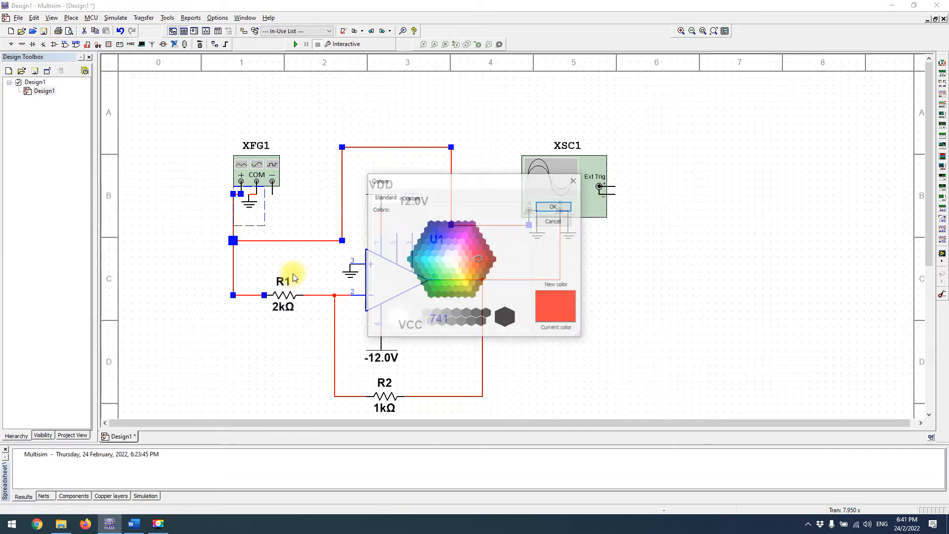
{"action": "left_click", "coordinate": [441, 230]}
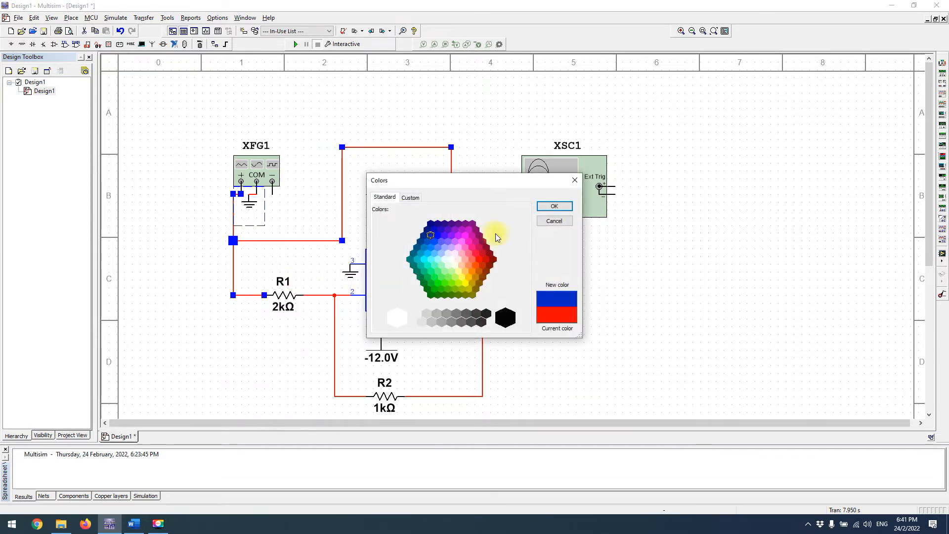
{"action": "left_click", "coordinate": [554, 206]}
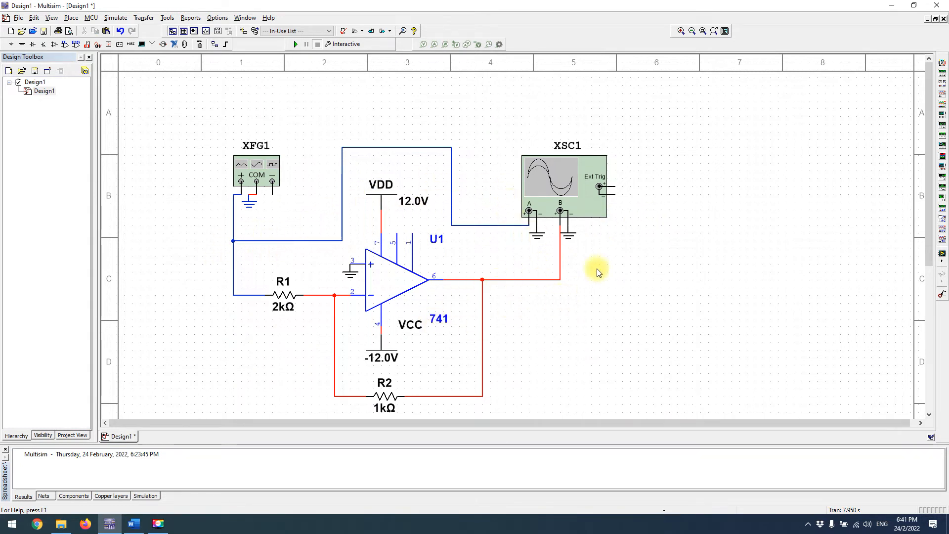
- Run the simulation with the oscilloscope open, enlarge the oscilloscope window, and stop the simulation
{"action": "left_click", "coordinate": [296, 44]}
{"action": "double_click", "coordinate": [541, 175]}
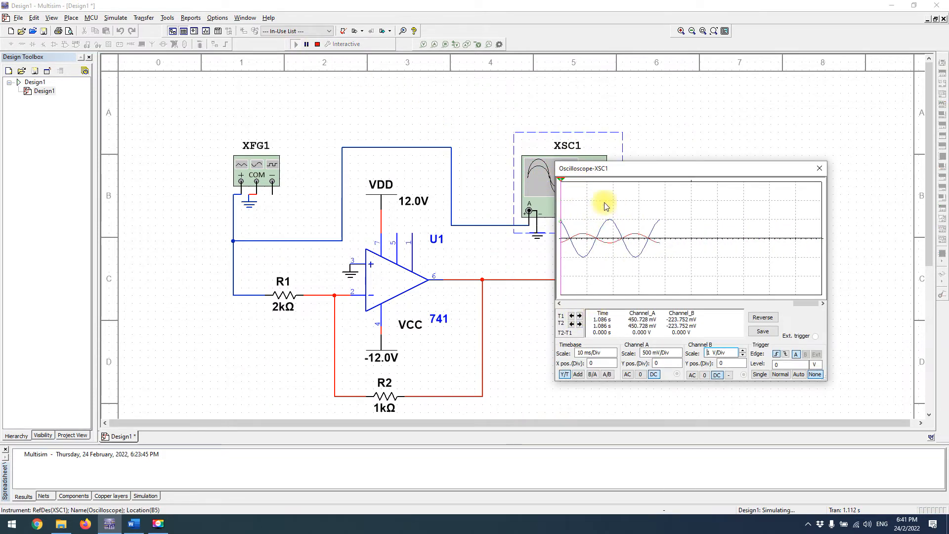
{"action": "left_click_drag", "start_coordinate": [552, 161], "coordinate": [352, 118]}
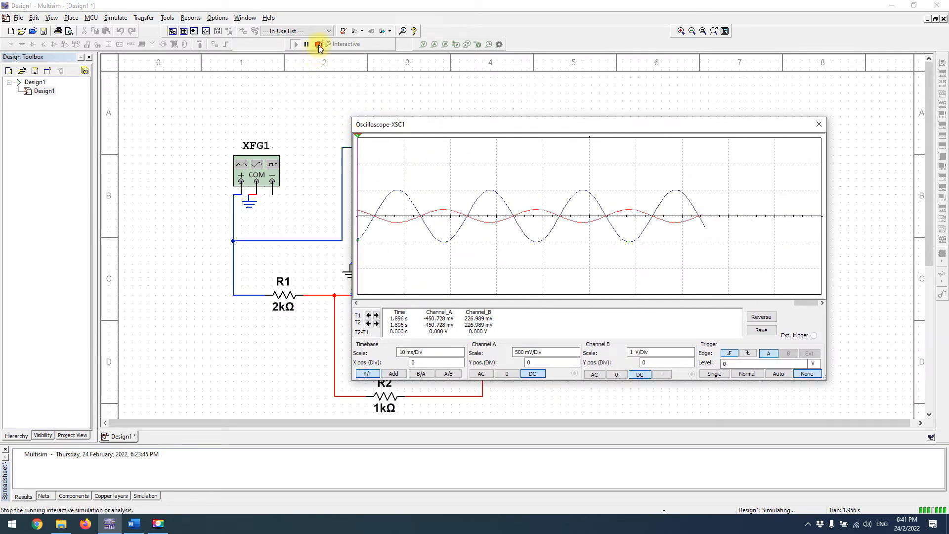
{"action": "left_click", "coordinate": [317, 44]}
- Bring the traces back to their start in a taller oscilloscope window and set the channel B scale to 500 mV/Div
{"action": "left_click_drag", "start_coordinate": [805, 303], "coordinate": [333, 275]}
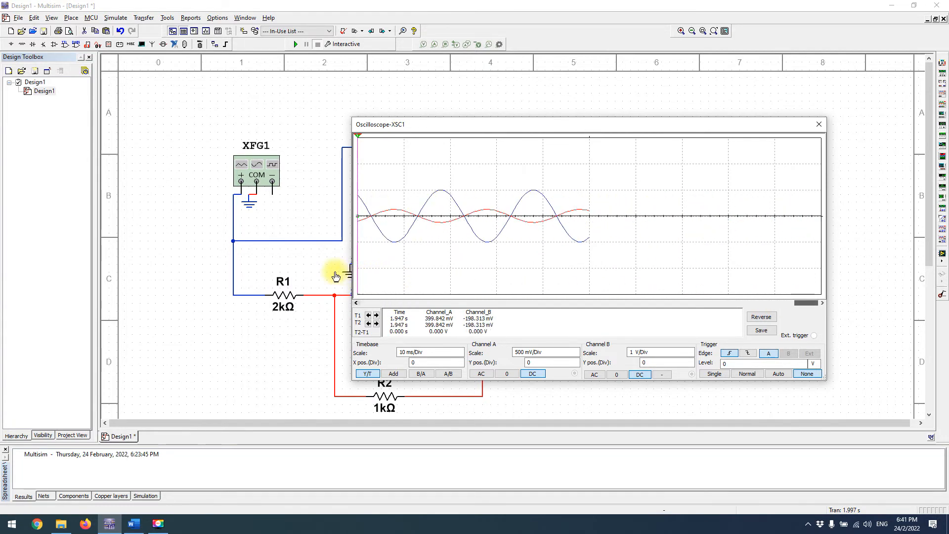
{"action": "left_click", "coordinate": [410, 300]}
{"action": "left_click", "coordinate": [411, 301]}
{"action": "left_click", "coordinate": [411, 301]}
{"action": "left_click_drag", "start_coordinate": [762, 305], "coordinate": [370, 307]}
{"action": "left_click_drag", "start_coordinate": [780, 379], "coordinate": [778, 435]}
{"action": "left_click_drag", "start_coordinate": [576, 117], "coordinate": [576, 112]}
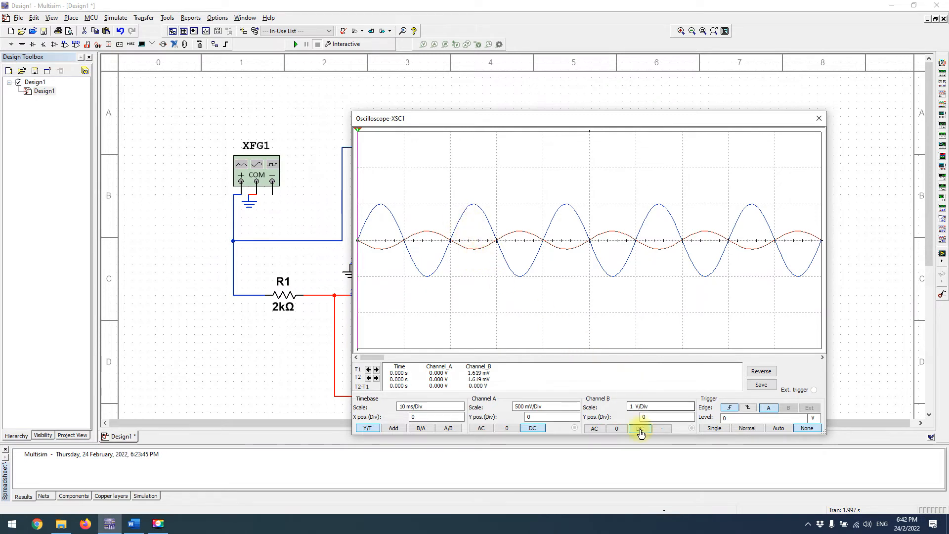
{"action": "left_click", "coordinate": [690, 410]}
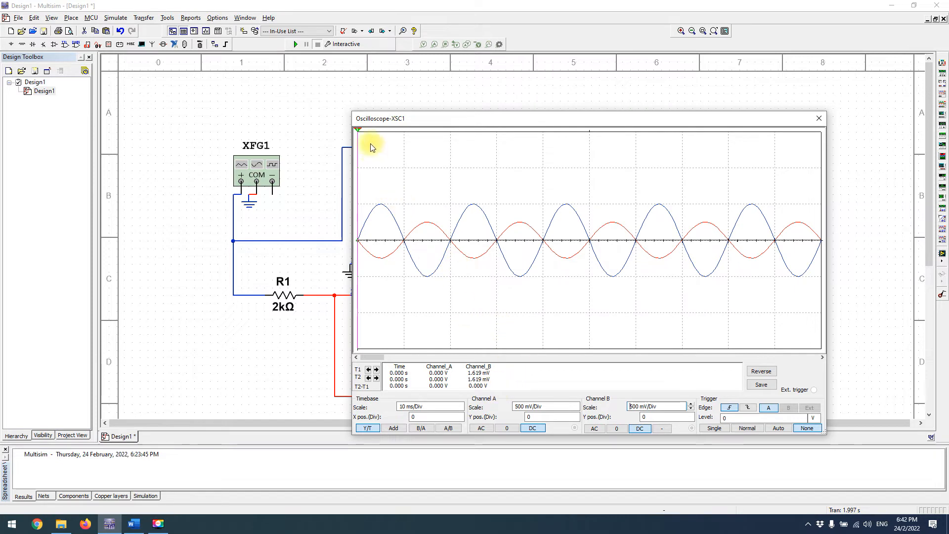
- Place oscilloscope cursor T2 on the first input trough at about 14.9 ms and cursor T1 at about 7.4 ms
{"action": "left_click_drag", "start_coordinate": [358, 131], "coordinate": [428, 139]}
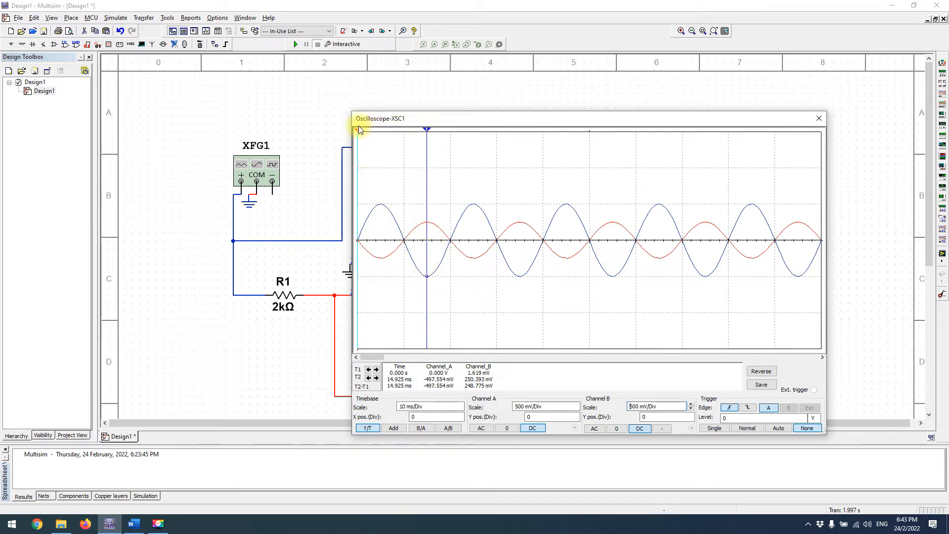
{"action": "left_click_drag", "start_coordinate": [356, 132], "coordinate": [392, 131]}
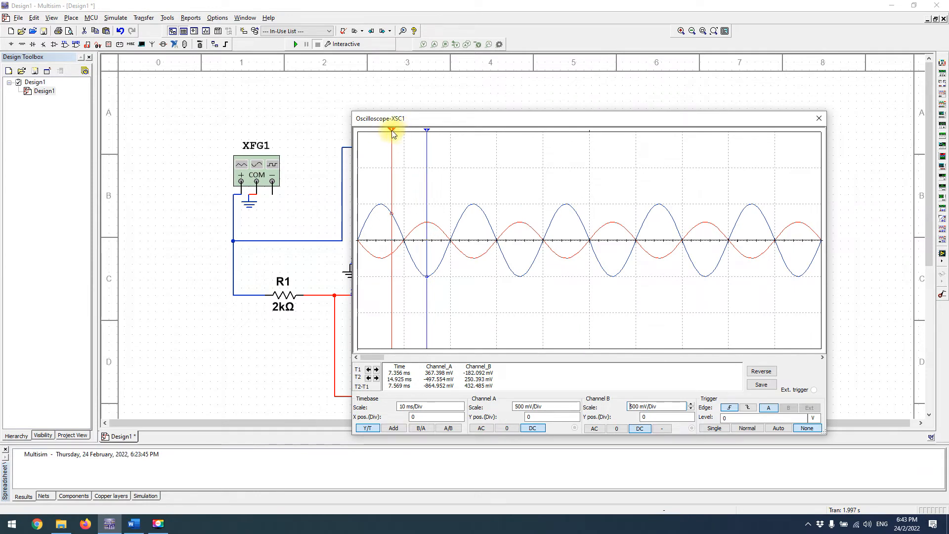
{"action": "left_click_drag", "start_coordinate": [428, 132], "coordinate": [428, 132]}
{"action": "left_click", "coordinate": [396, 134]}
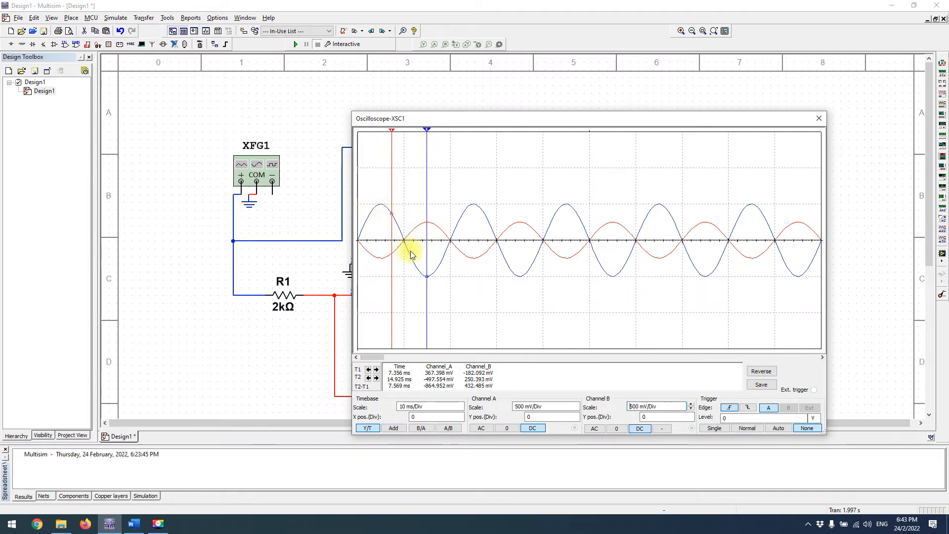
- Move cursor T1 to the second input crest at about 24.7 ms and send T2 to the input minimum at about 55.2 ms
{"action": "left_click_drag", "start_coordinate": [426, 129], "coordinate": [640, 186]}
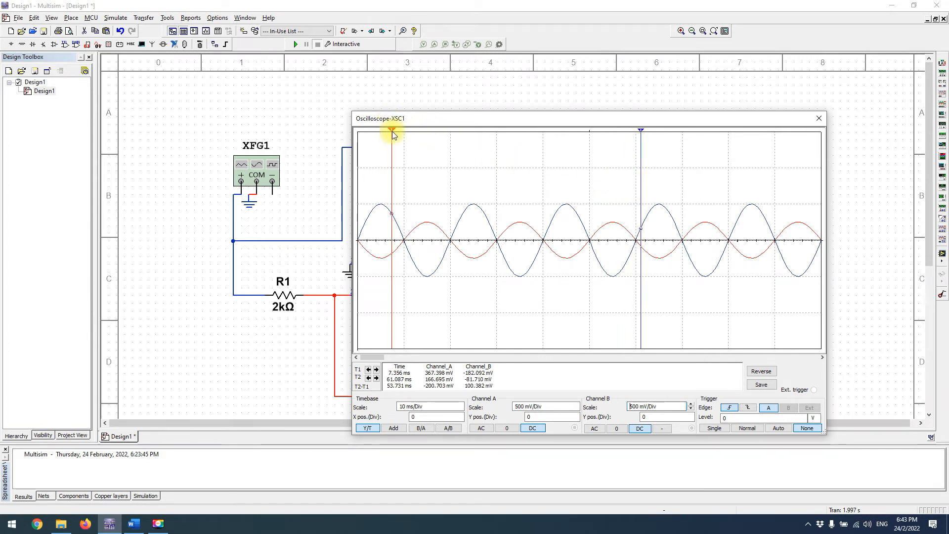
{"action": "left_click_drag", "start_coordinate": [394, 132], "coordinate": [472, 135]}
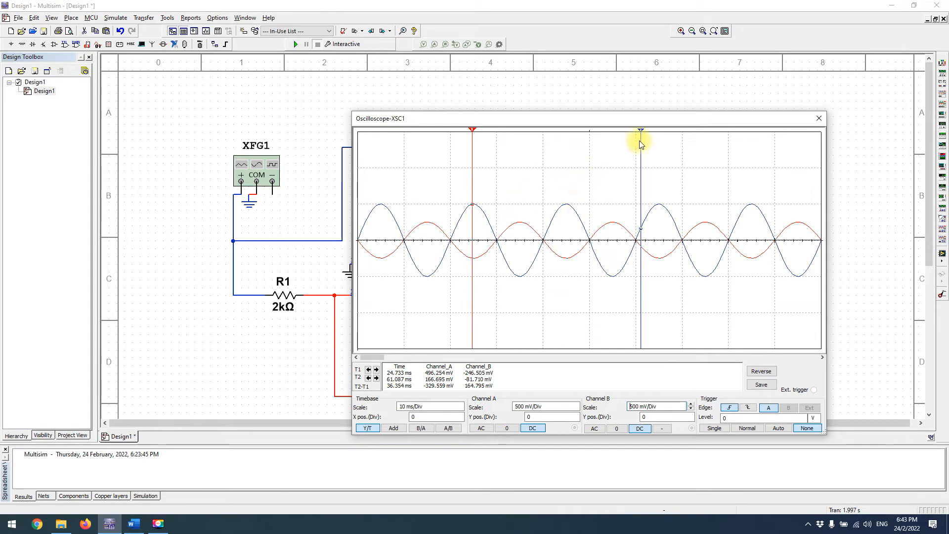
{"action": "left_click_drag", "start_coordinate": [641, 131], "coordinate": [554, 131]}
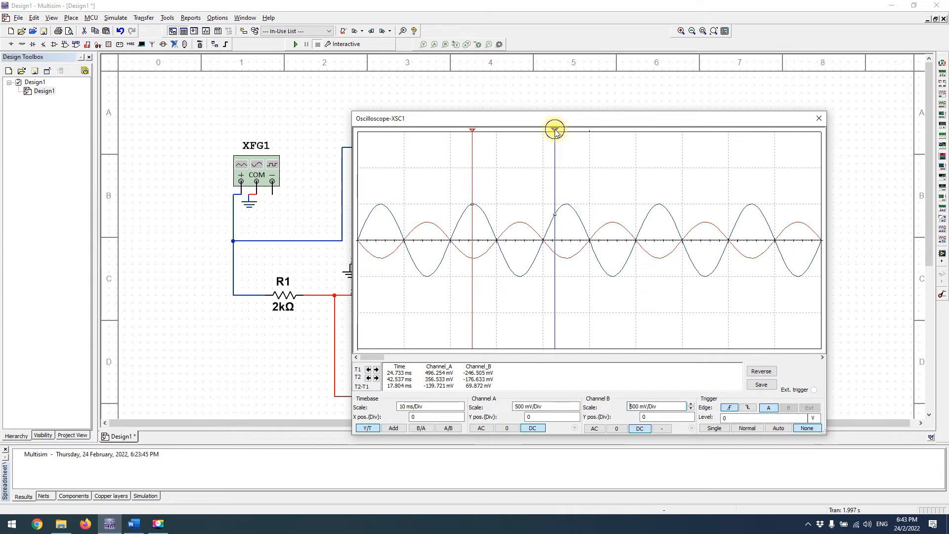
{"action": "right_click", "coordinate": [555, 130]}
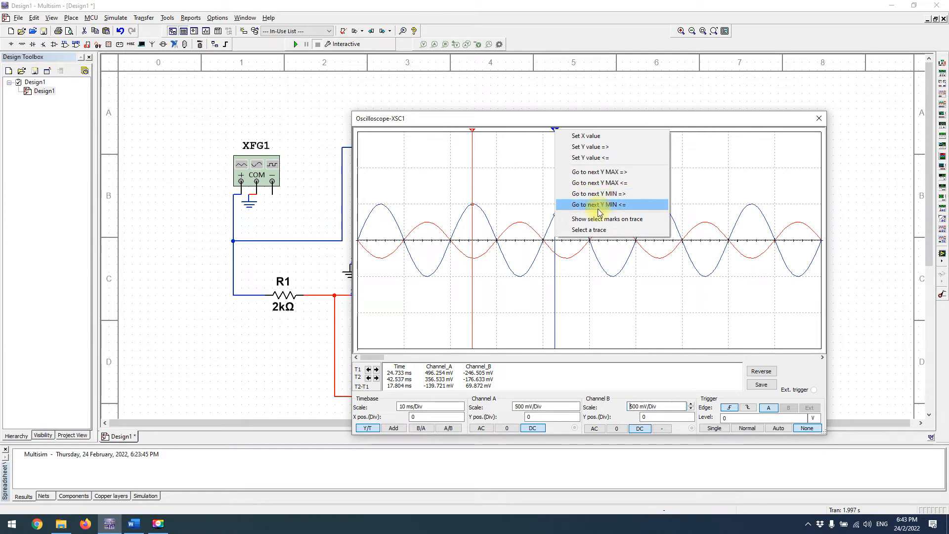
{"action": "left_click", "coordinate": [609, 197]}
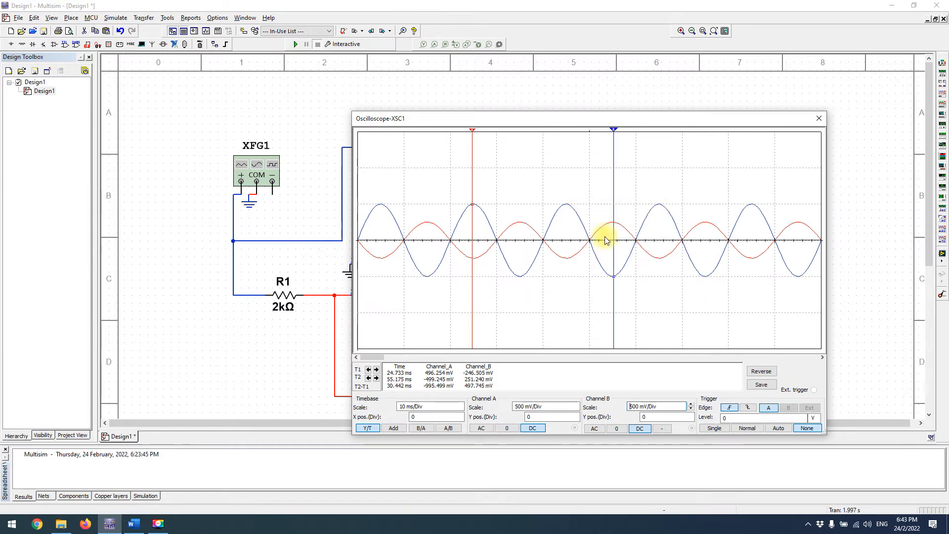
- Send cursor T1 to the third input crest at about 45.2 ms and T2 back to the previous output minimum
{"action": "right_click", "coordinate": [472, 128]}
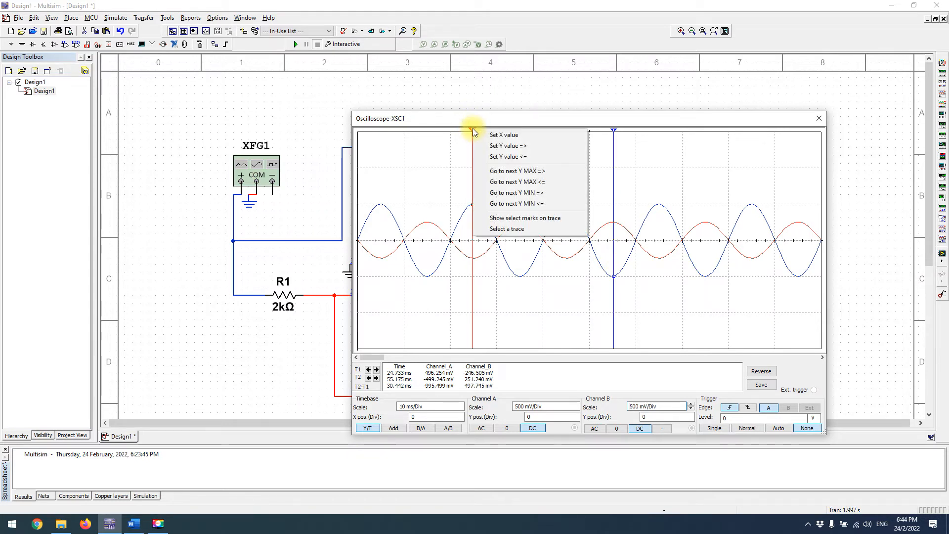
{"action": "left_click", "coordinate": [536, 175]}
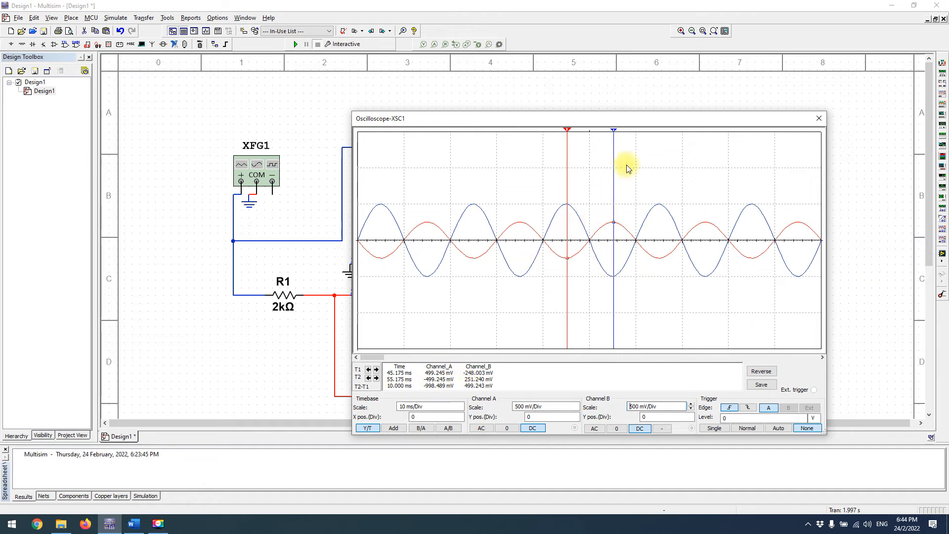
{"action": "right_click", "coordinate": [613, 130]}
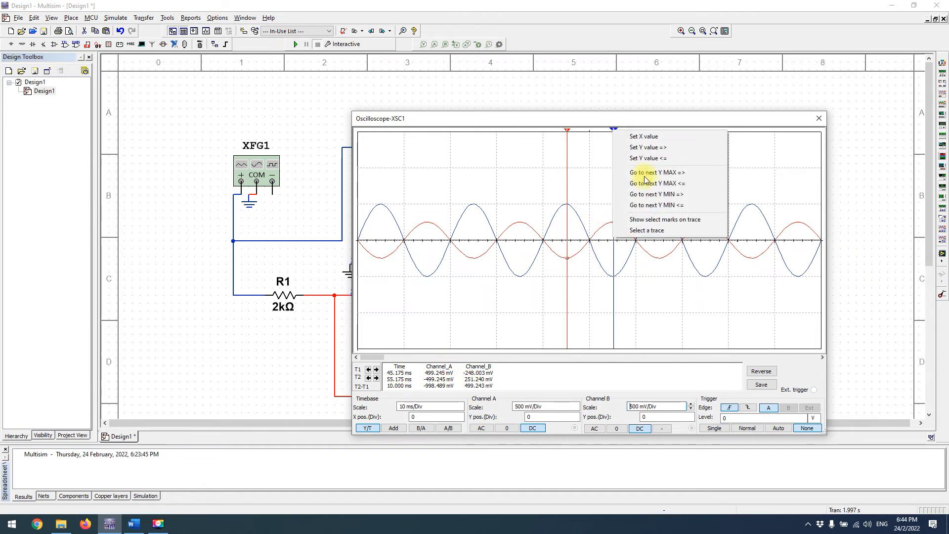
{"action": "left_click", "coordinate": [653, 205]}
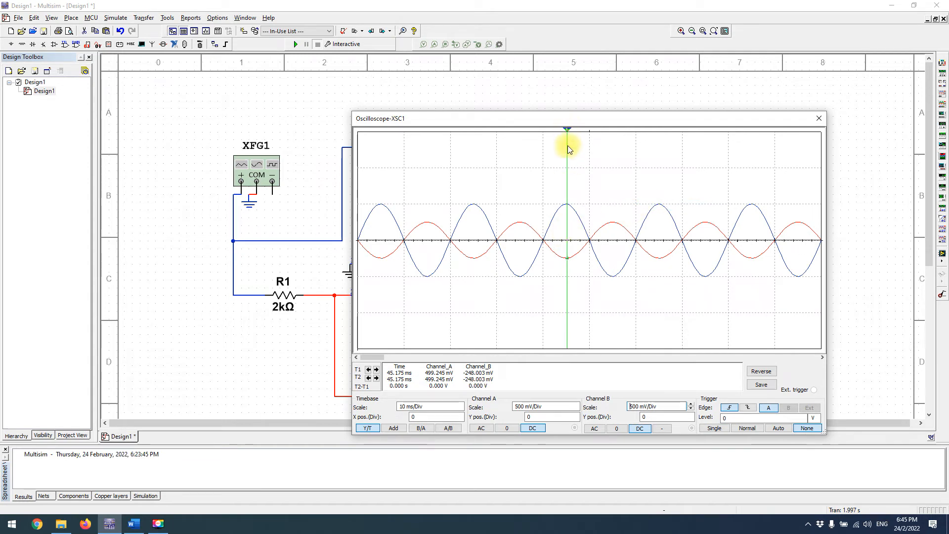
- Send cursor T2 back one more output minimum and forward to the next output maximum at about 35.2 ms
{"action": "right_click", "coordinate": [567, 130]}
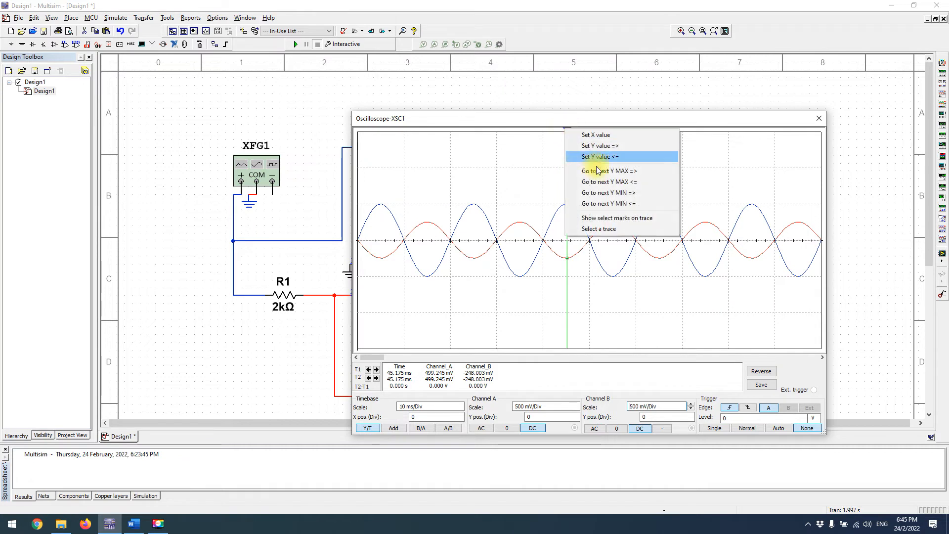
{"action": "left_click", "coordinate": [613, 203]}
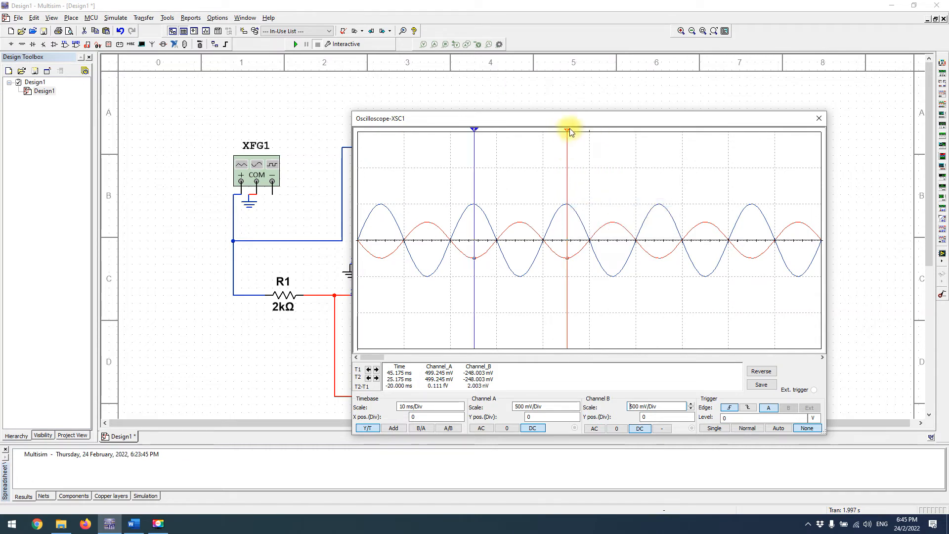
{"action": "right_click", "coordinate": [474, 131]}
{"action": "left_click", "coordinate": [512, 170]}
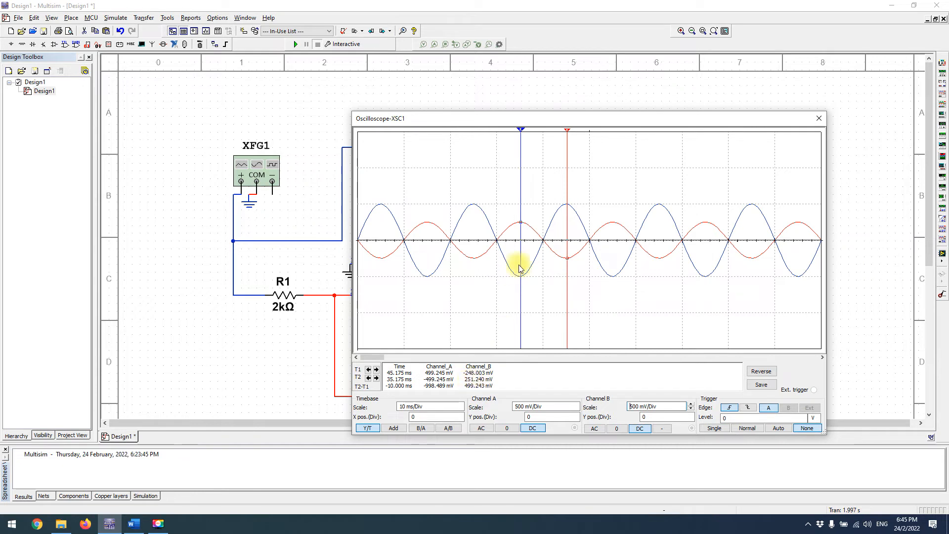
- Move T2 to about 65.1 ms, send T1 to the next output maximum, and return T2 to the preceding output minimum before T1
{"action": "mouse_move", "coordinate": [521, 130]}
{"action": "left_mouse_down"}
{"action": "mouse_move", "coordinate": [612, 132]}
{"action": "mouse_move", "coordinate": [661, 151]}
{"action": "left_mouse_up"}
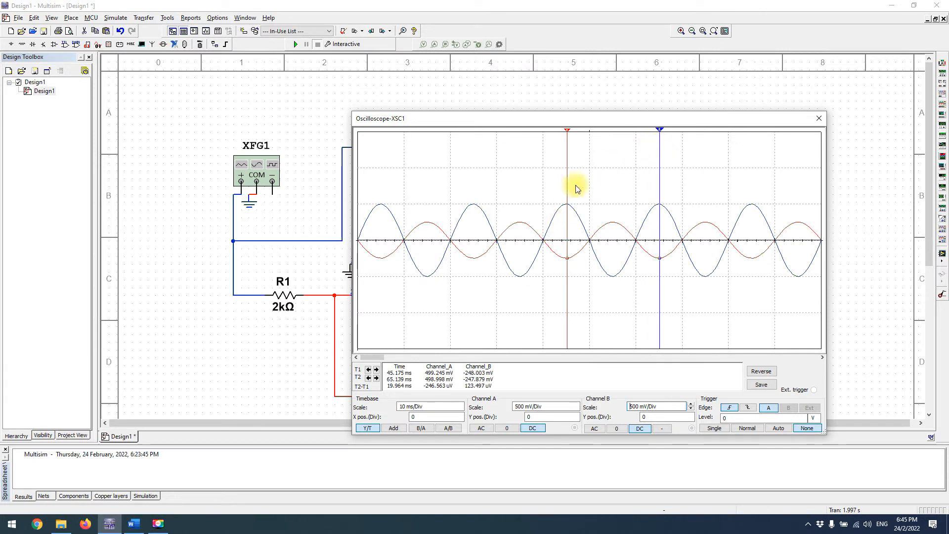
{"action": "right_click", "coordinate": [569, 132]}
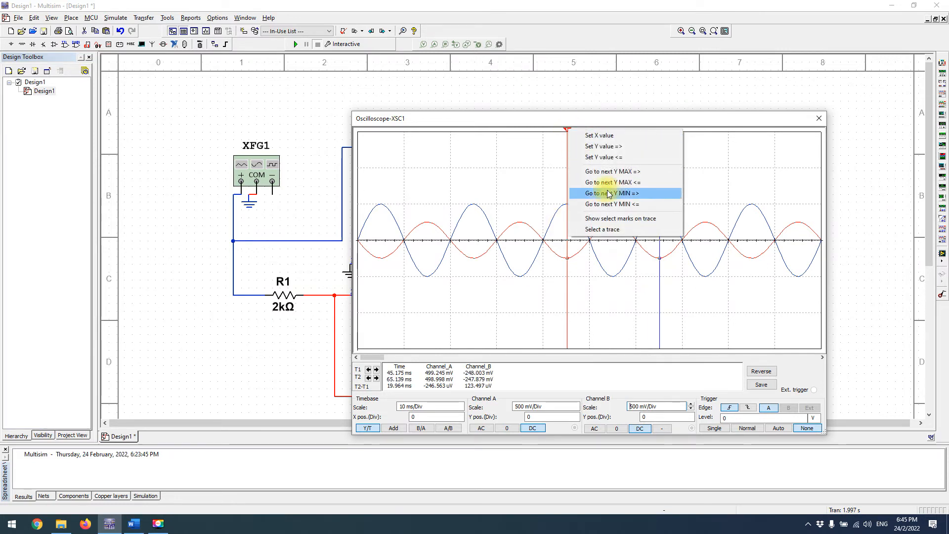
{"action": "left_click", "coordinate": [622, 172]}
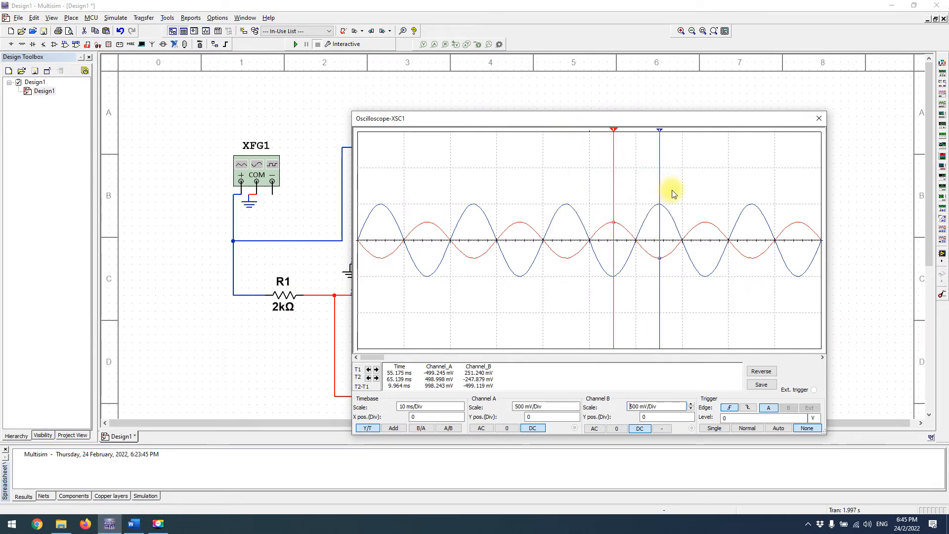
{"action": "right_click", "coordinate": [661, 131]}
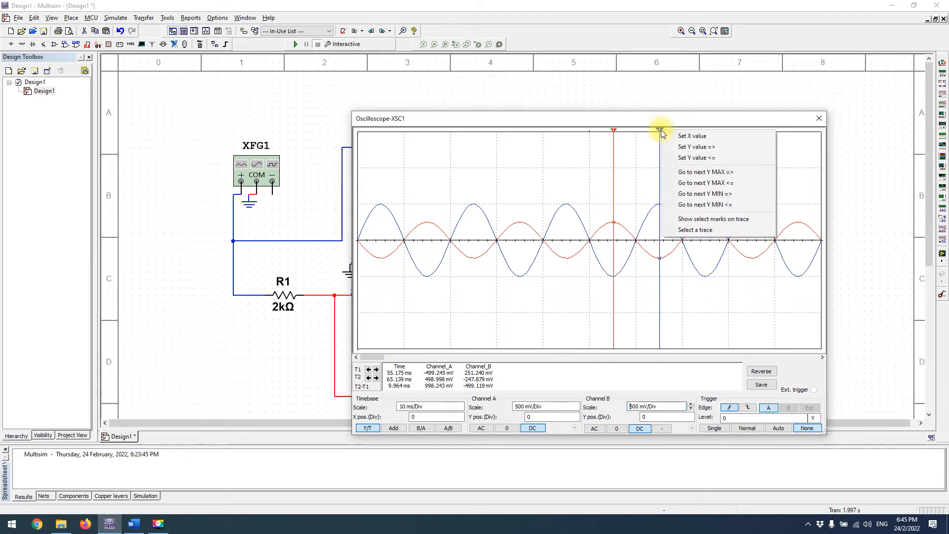
{"action": "left_click", "coordinate": [687, 203]}
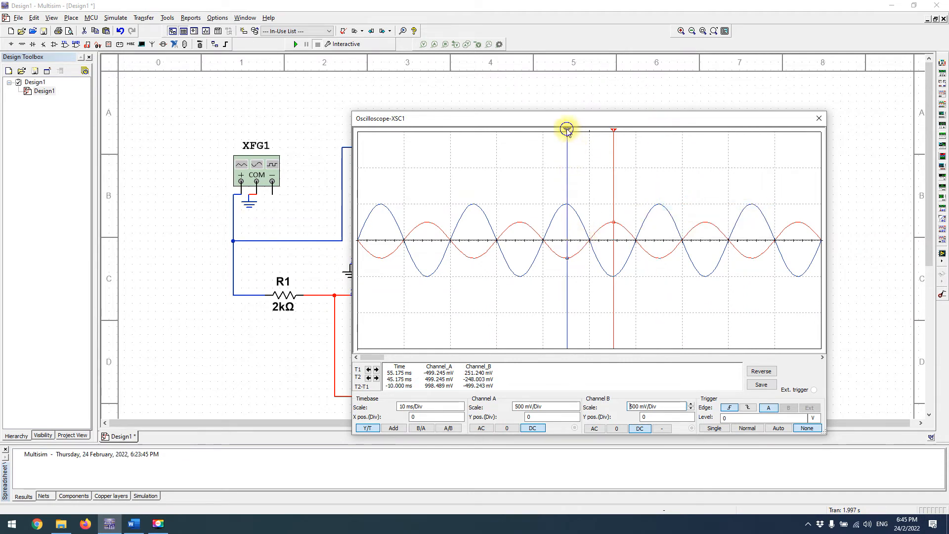
- Send cursor T2 forward to the next output maximum and on to the following output minimum at about 65.2 ms
{"action": "right_click", "coordinate": [567, 129]}
{"action": "left_click", "coordinate": [622, 174]}
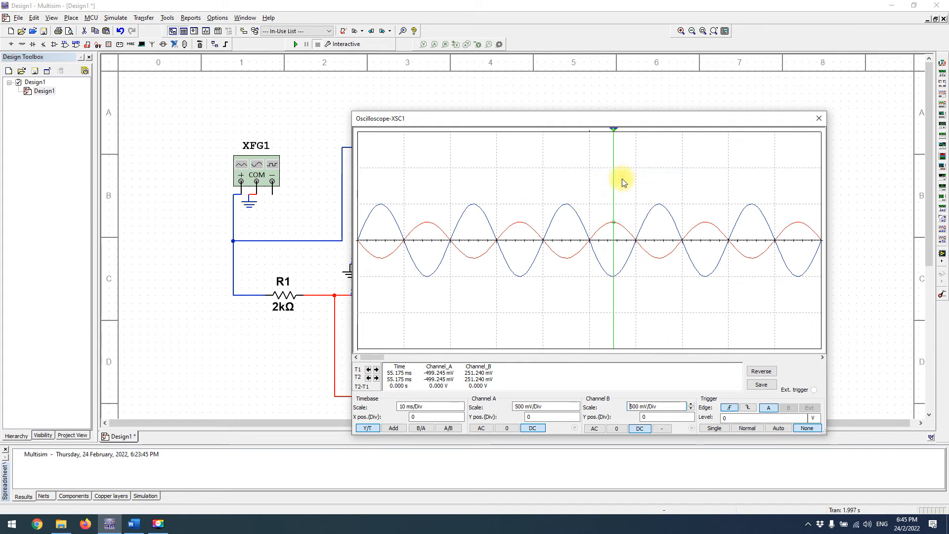
{"action": "right_click", "coordinate": [614, 131]}
{"action": "left_click", "coordinate": [663, 194]}
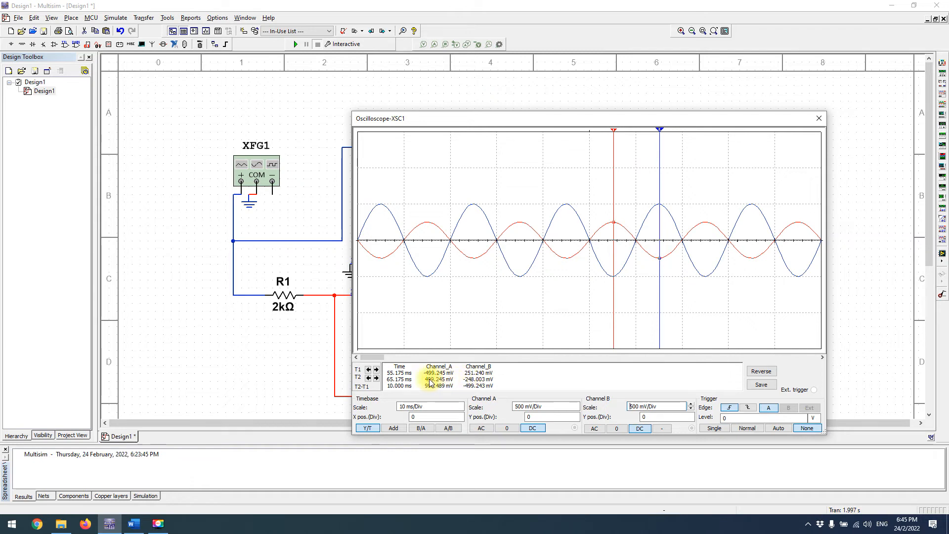
- Place cursor T2 on the second input crest at about 24.9 ms and T1 on the following input trough at about 35 ms
{"action": "mouse_move", "coordinate": [139, 531]}
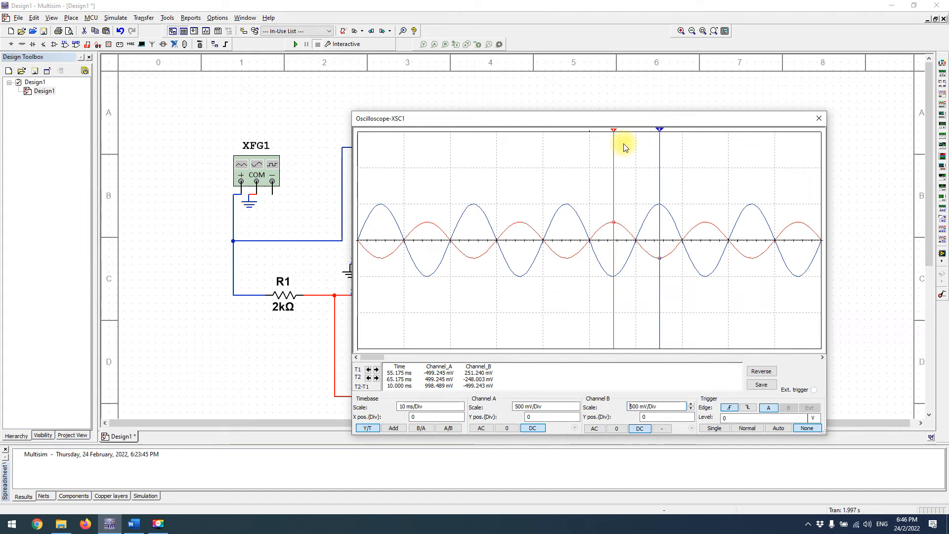
{"action": "left_click_drag", "start_coordinate": [660, 133], "coordinate": [500, 99]}
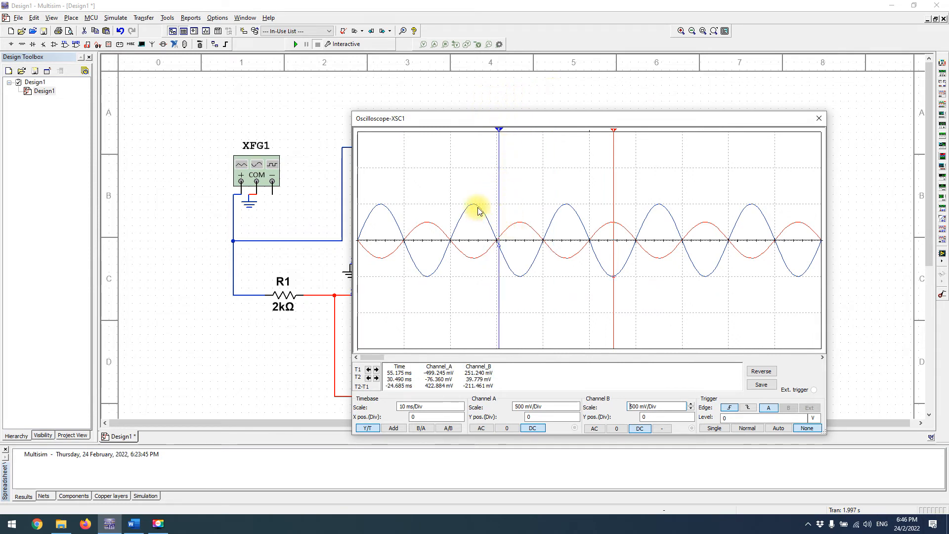
{"action": "left_click_drag", "start_coordinate": [499, 128], "coordinate": [474, 130]}
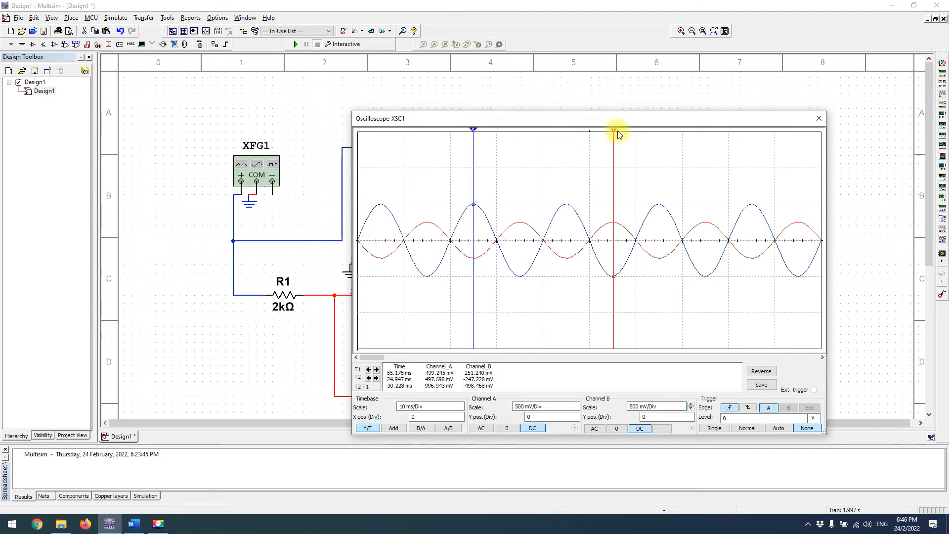
{"action": "left_click_drag", "start_coordinate": [614, 132], "coordinate": [519, 140]}
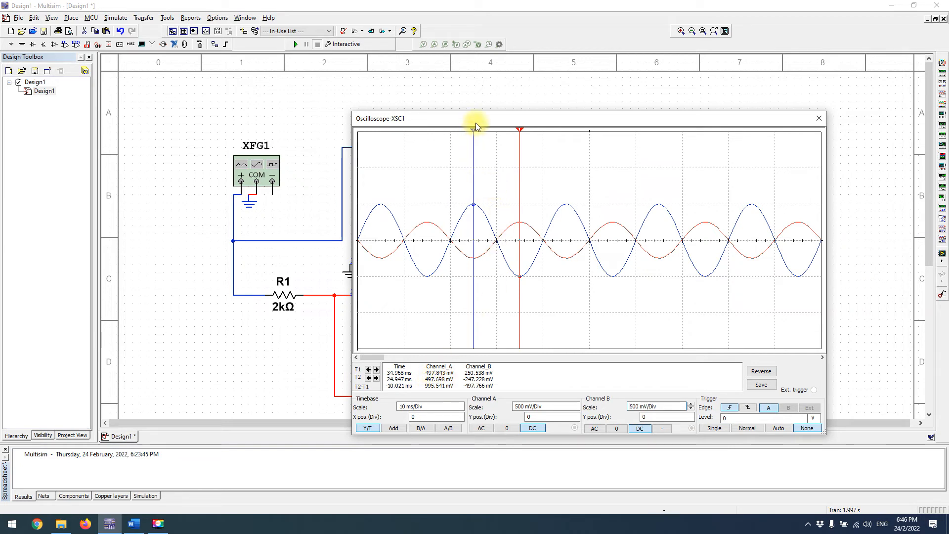
- Send oscilloscope cursor T1 forward to the next input crest at about 45.2 ms
{"action": "right_click", "coordinate": [521, 131]}
{"action": "left_click", "coordinate": [556, 170]}
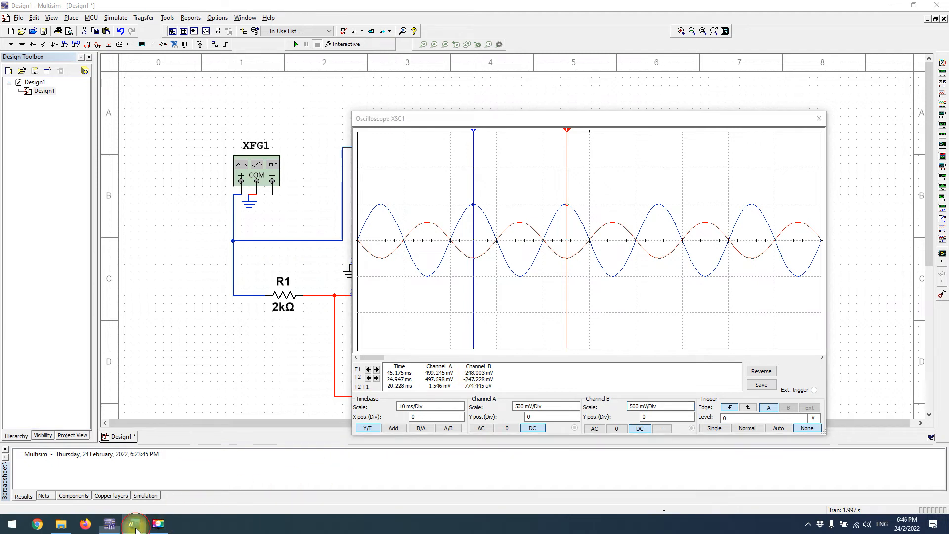
- In the Word document's inverting amplifier table, set the R1>R2 output amplitude to −0.248V and its measured gain to −0.496
{"action": "left_click", "coordinate": [140, 525]}
{"action": "scroll", "coordinate": [313, 417], "scroll_direction": "down", "scroll_amount": 9}
{"action": "scroll", "coordinate": [334, 375], "scroll_direction": "down", "scroll_amount": 3}
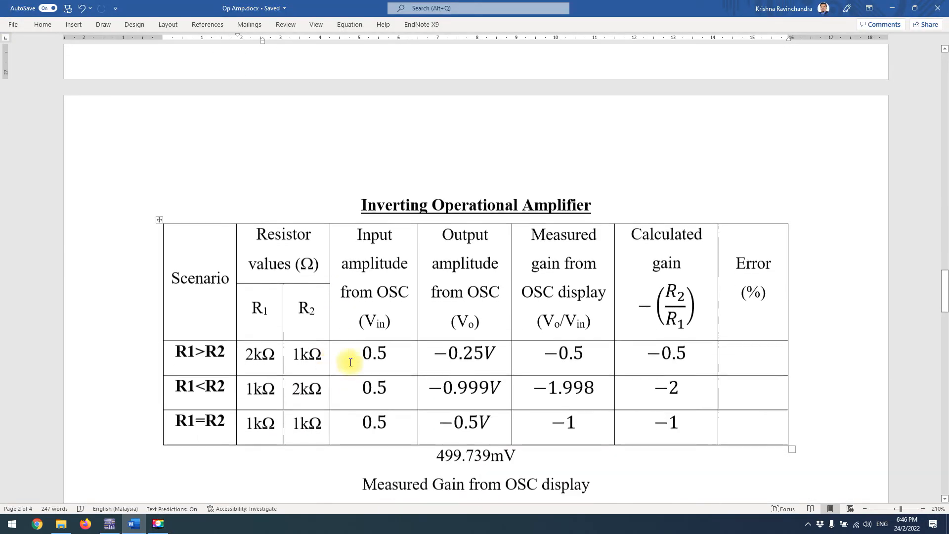
{"action": "left_click", "coordinate": [486, 349]}
{"action": "left_click_drag", "start_coordinate": [477, 347], "coordinate": [473, 344]}
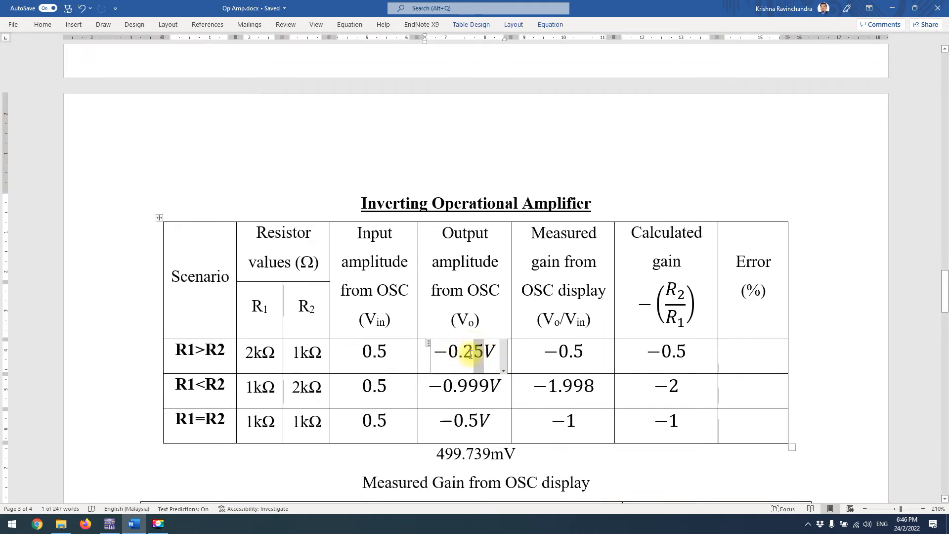
{"action": "key", "text": "BackSpace"}
{"action": "type", "text": "4"}
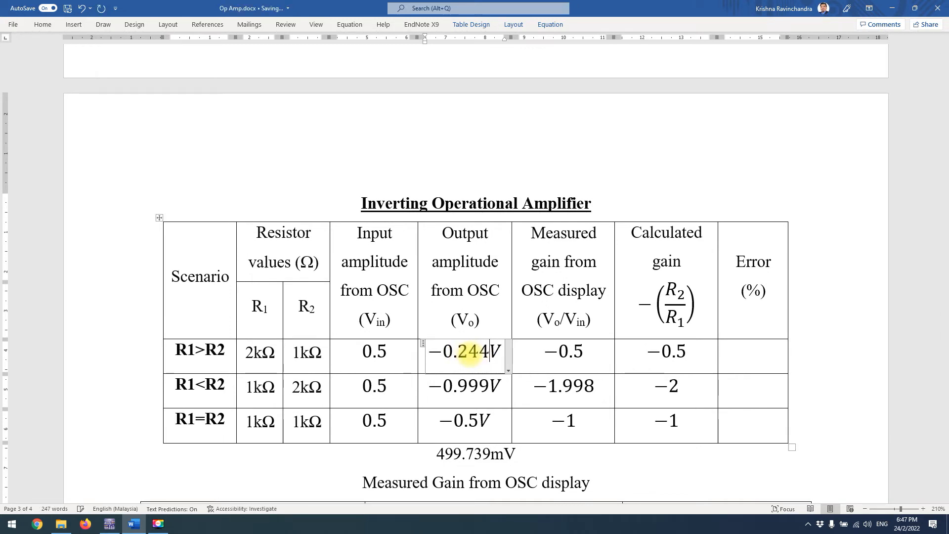
{"action": "type", "text": "8"}
{"action": "left_click", "coordinate": [586, 355]}
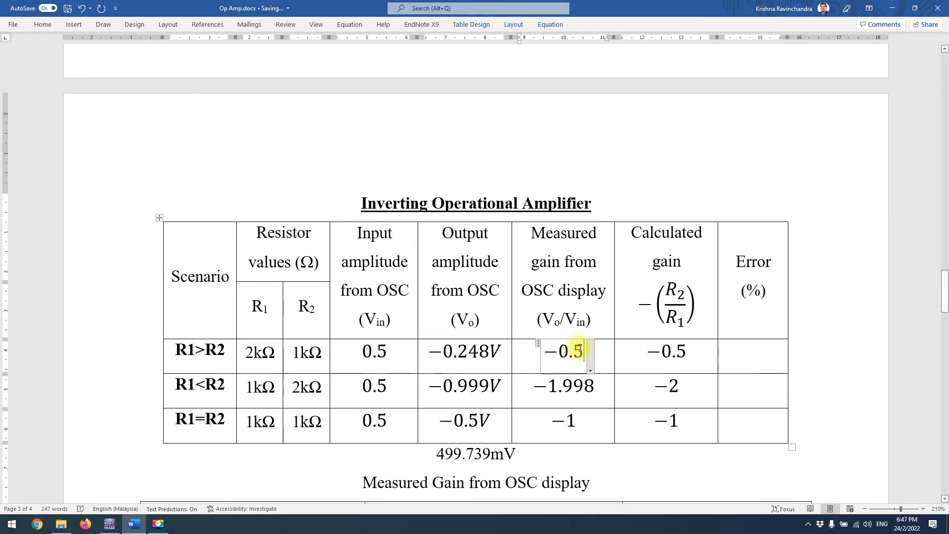
{"action": "left_click_drag", "start_coordinate": [585, 348], "coordinate": [577, 351]}
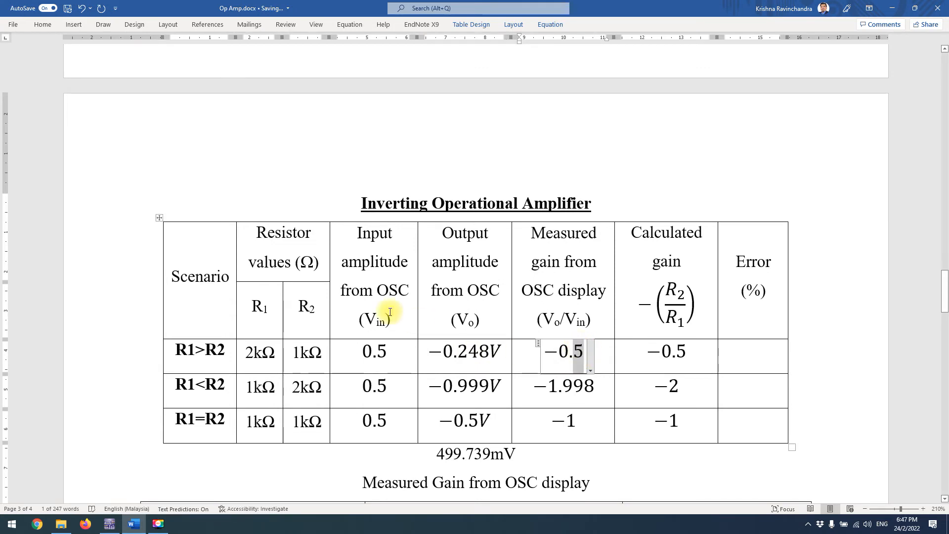
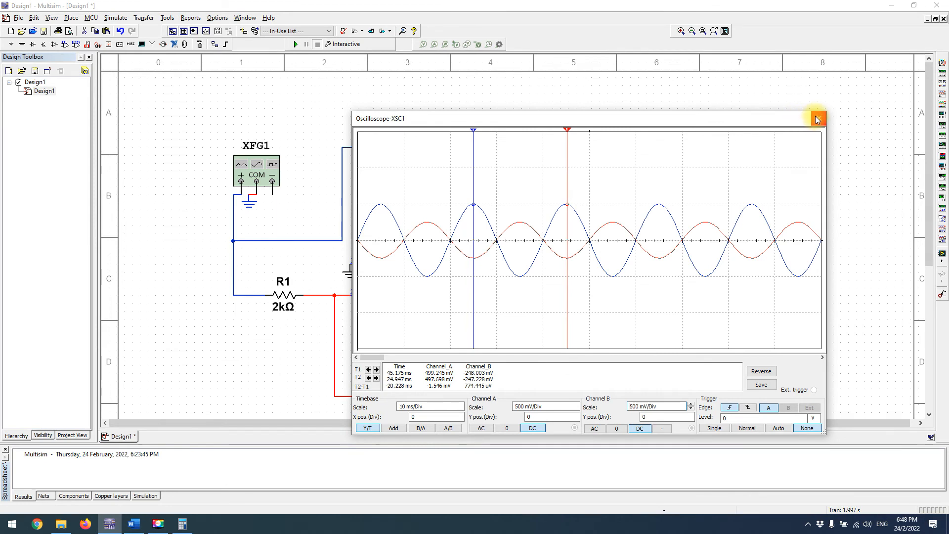
- Close the oscilloscope and compare the R1>R2 output amplitude with the measured-gain working in the Word document
{"action": "left_click", "coordinate": [816, 119]}
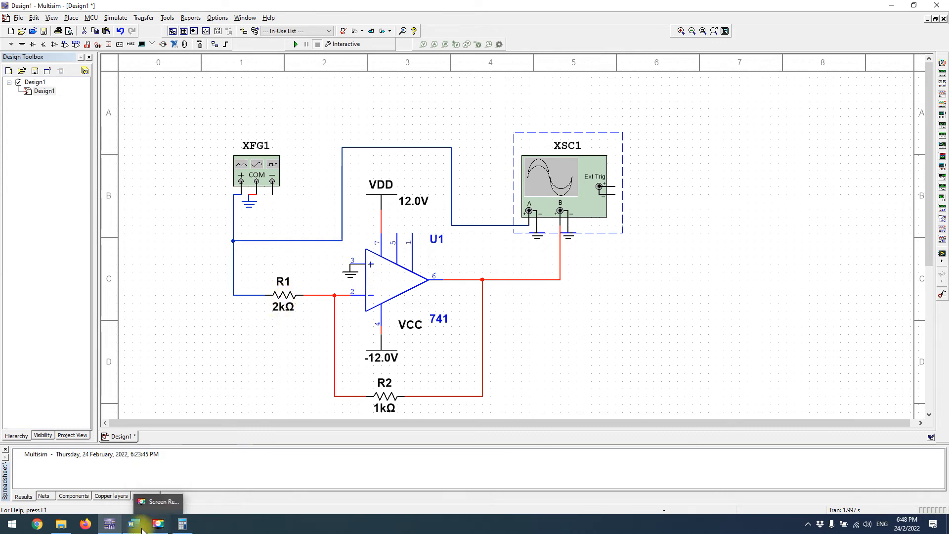
{"action": "mouse_move", "coordinate": [141, 531]}
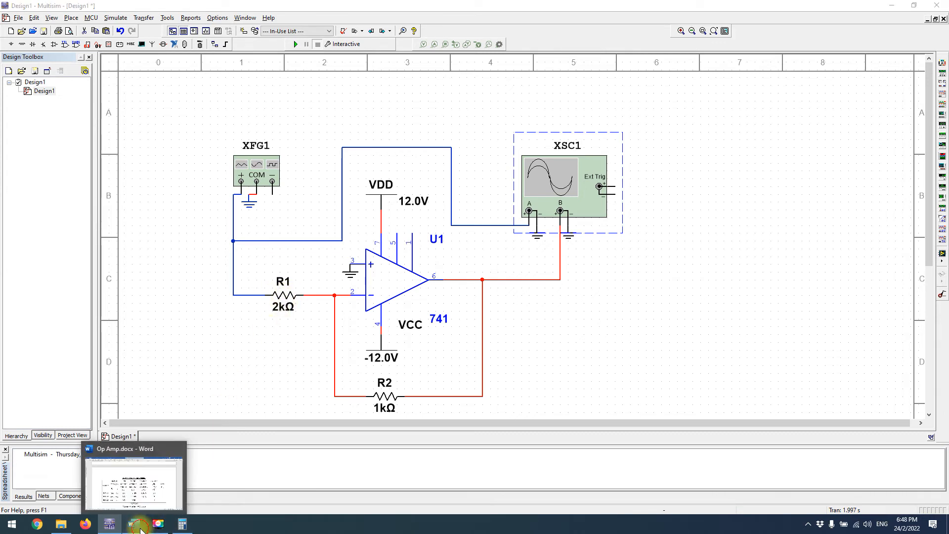
{"action": "left_click", "coordinate": [141, 530]}
{"action": "scroll", "coordinate": [393, 388], "scroll_direction": "down", "scroll_amount": 5}
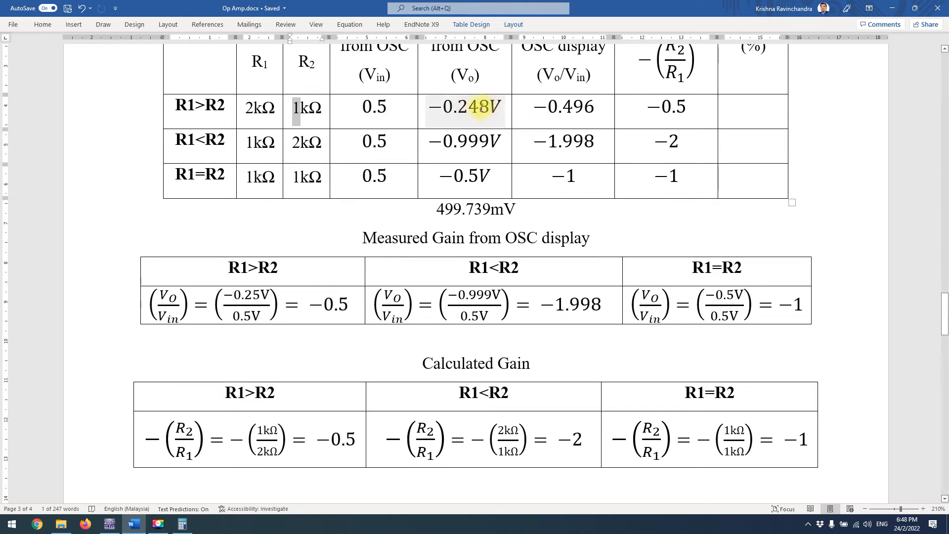
{"action": "left_click_drag", "start_coordinate": [453, 108], "coordinate": [479, 109]}
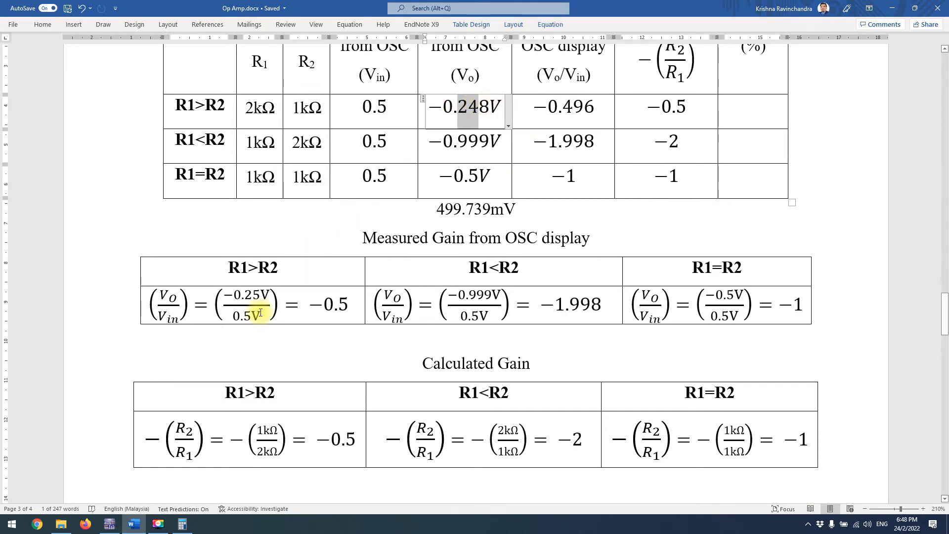
{"action": "left_click_drag", "start_coordinate": [253, 298], "coordinate": [260, 295]}
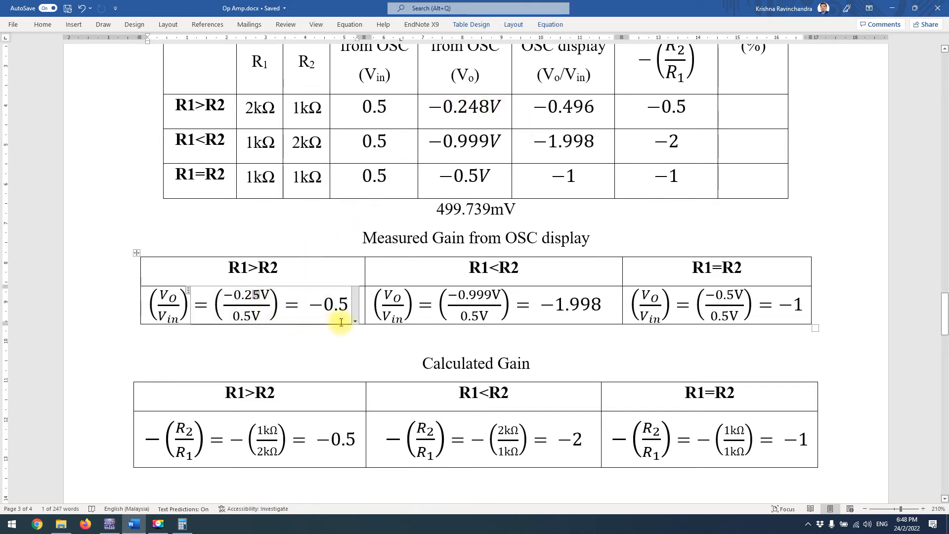
- Examine the 499.739mV note below the inverting amplifier table against the R1=R2 output amplitude, dismissing the message dialog
{"action": "left_click", "coordinate": [454, 210]}
{"action": "left_click_drag", "start_coordinate": [444, 207], "coordinate": [457, 206]}
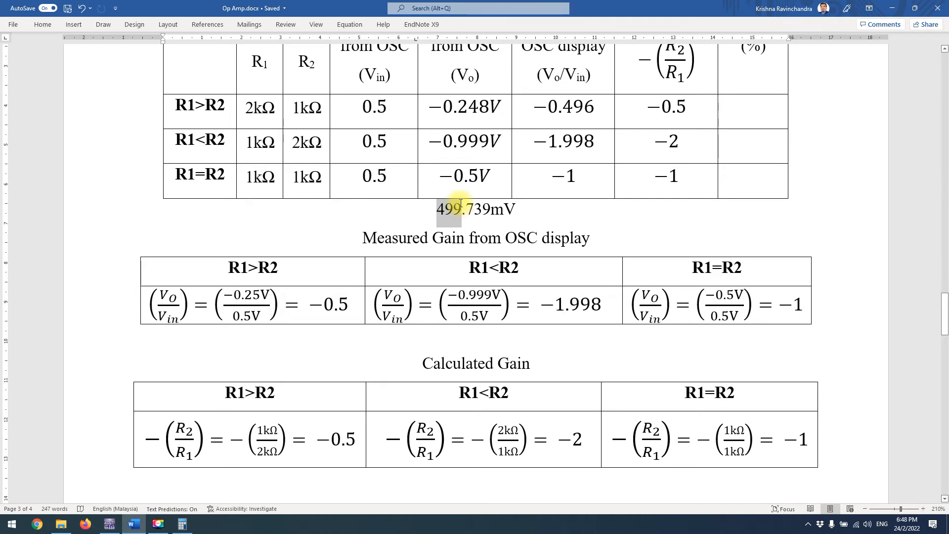
{"action": "mouse_move", "coordinate": [469, 199]}
{"action": "left_mouse_down"}
{"action": "mouse_move", "coordinate": [446, 190]}
{"action": "mouse_move", "coordinate": [470, 208]}
{"action": "mouse_move", "coordinate": [459, 212]}
{"action": "left_mouse_up"}
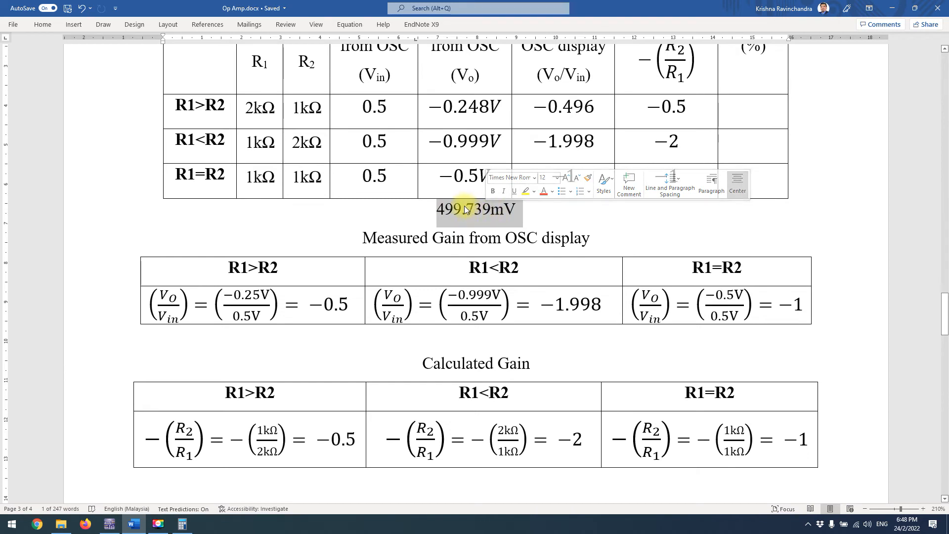
{"action": "left_click", "coordinate": [465, 209]}
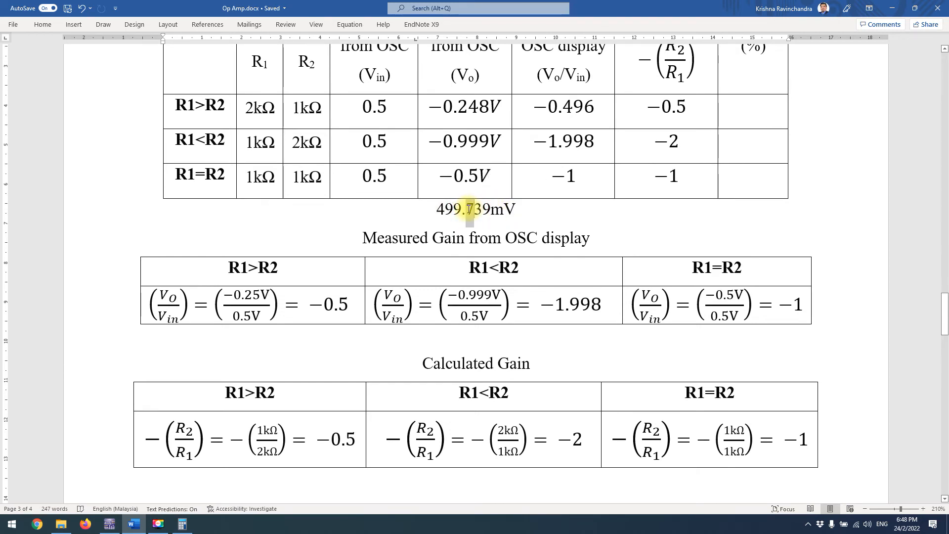
{"action": "left_click", "coordinate": [470, 209]}
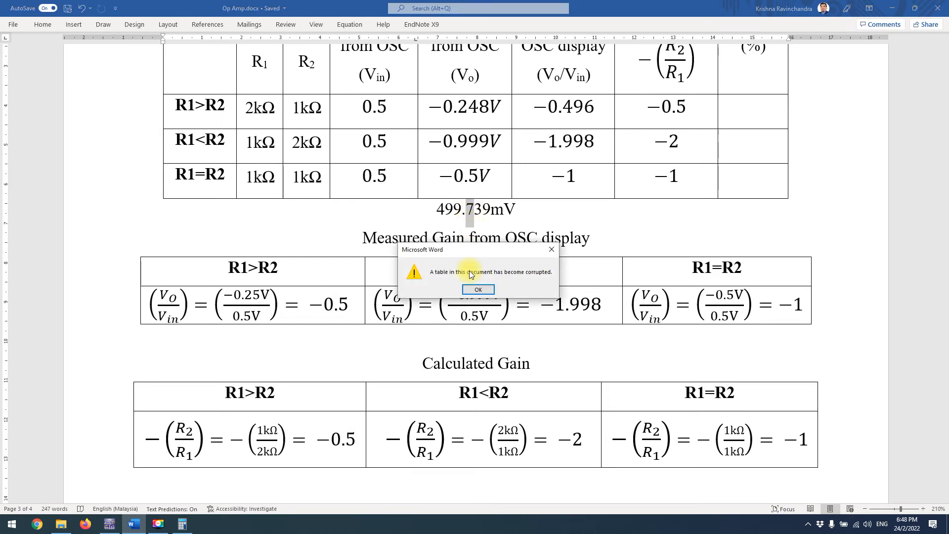
{"action": "left_click", "coordinate": [475, 289]}
{"action": "left_click", "coordinate": [503, 209]}
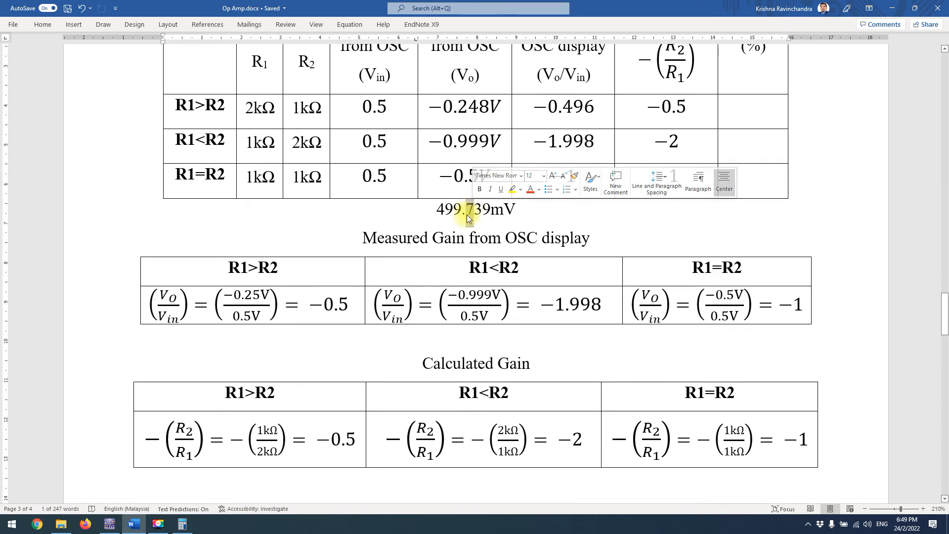
{"action": "left_click_drag", "start_coordinate": [441, 181], "coordinate": [486, 179]}
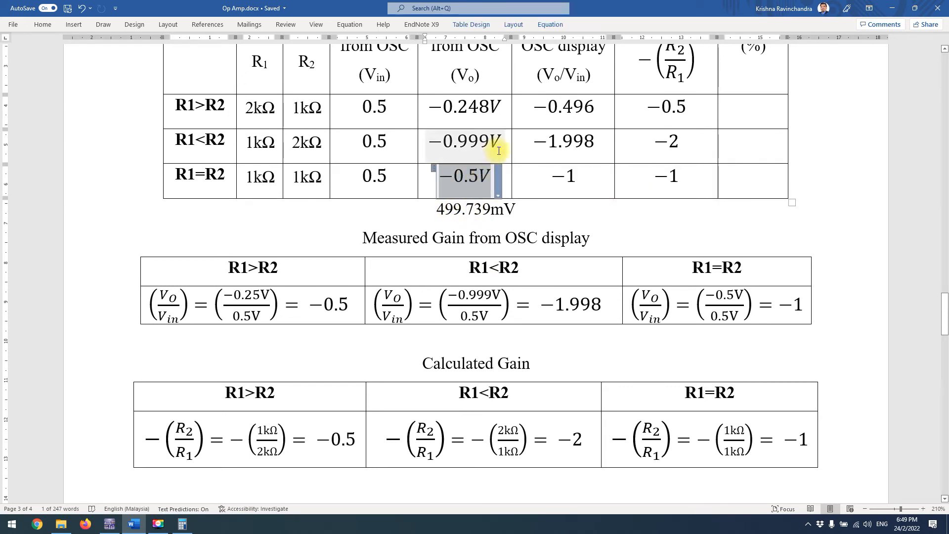
- Switch to Multisim, reopen oscilloscope XSC1 to read the cursor amplitudes, and close it
{"action": "left_click", "coordinate": [109, 524]}
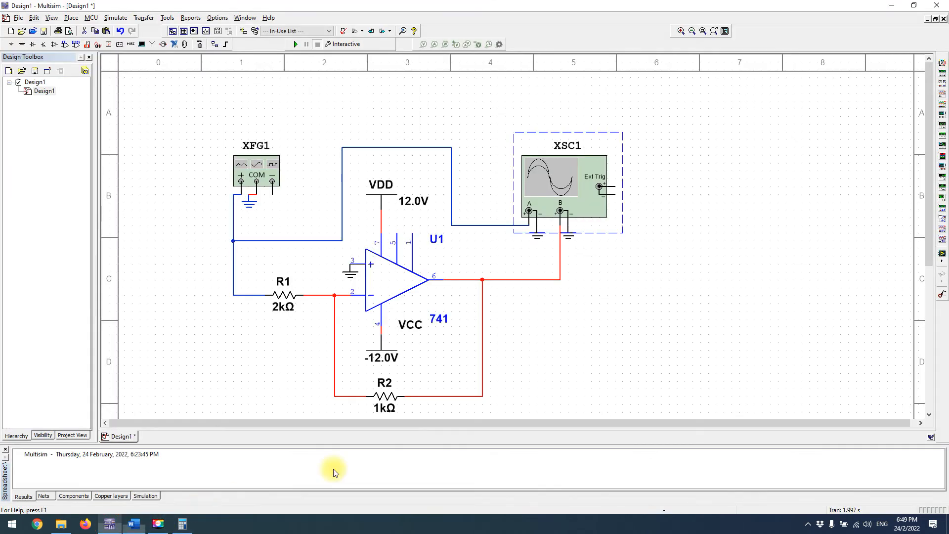
{"action": "double_click", "coordinate": [557, 187]}
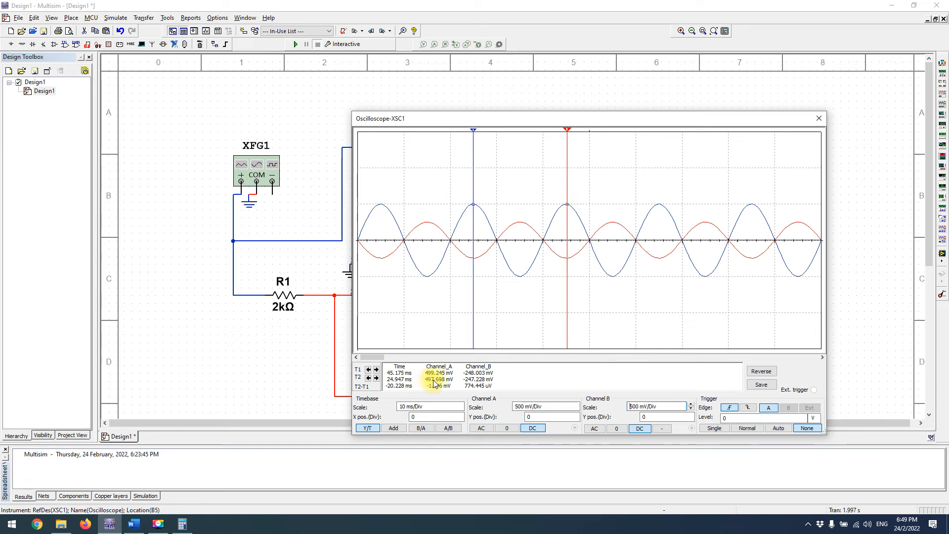
{"action": "left_click", "coordinate": [817, 121]}
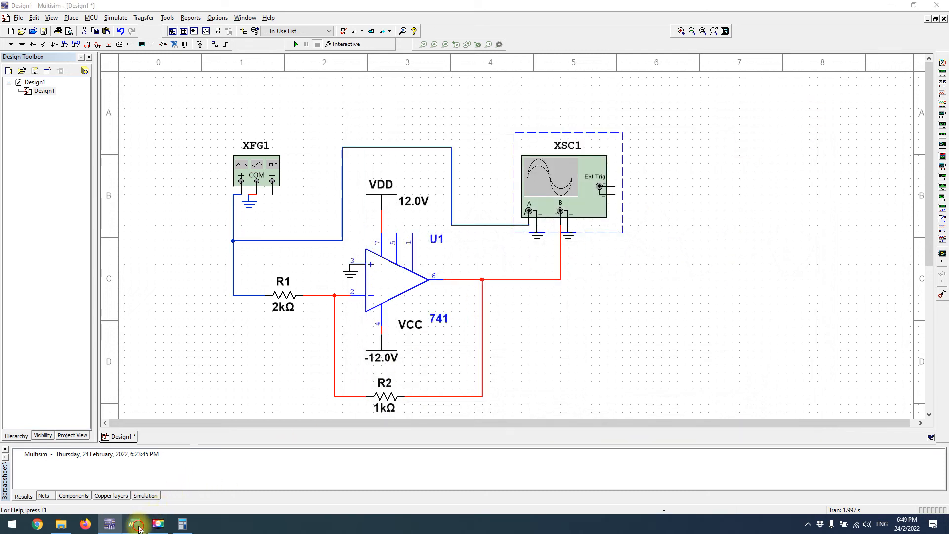
- In the Word document, examine the non-inverting amplifier results table and the non-inverting circuit diagram with its gain formula
{"action": "left_click", "coordinate": [133, 524]}
{"action": "scroll", "coordinate": [400, 398], "scroll_direction": "down", "scroll_amount": 15}
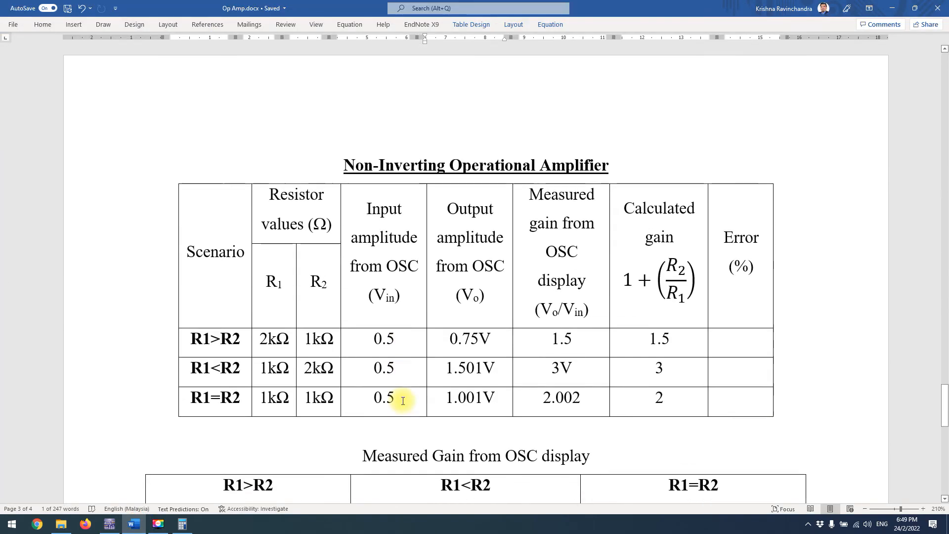
{"action": "scroll", "coordinate": [397, 394], "scroll_direction": "down", "scroll_amount": 1}
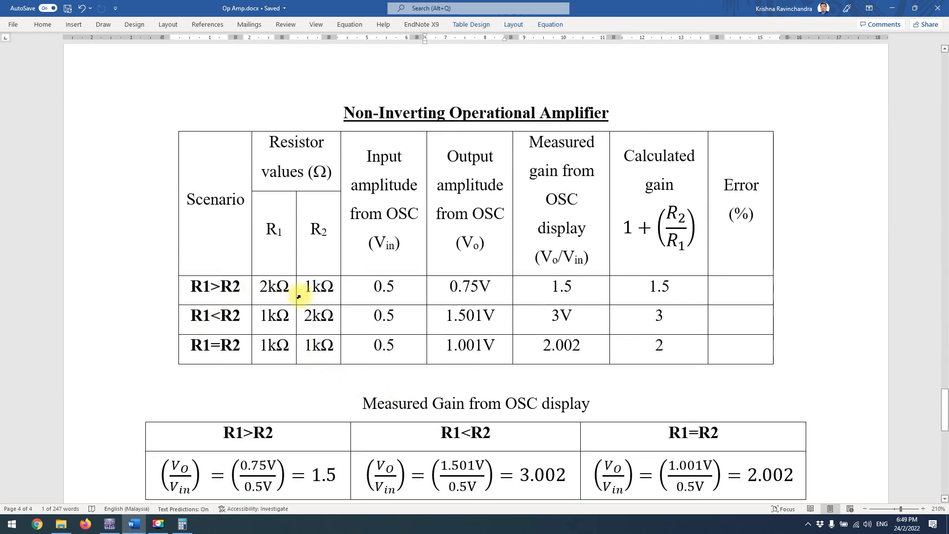
{"action": "scroll", "coordinate": [316, 293], "scroll_direction": "up", "scroll_amount": 2}
{"action": "scroll", "coordinate": [317, 293], "scroll_direction": "up", "scroll_amount": 20}
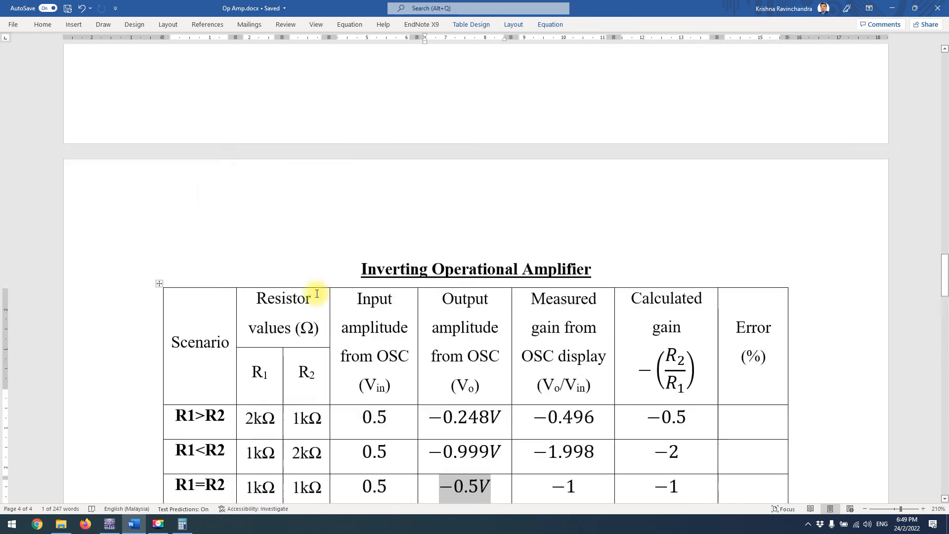
{"action": "scroll", "coordinate": [318, 293], "scroll_direction": "up", "scroll_amount": 12}
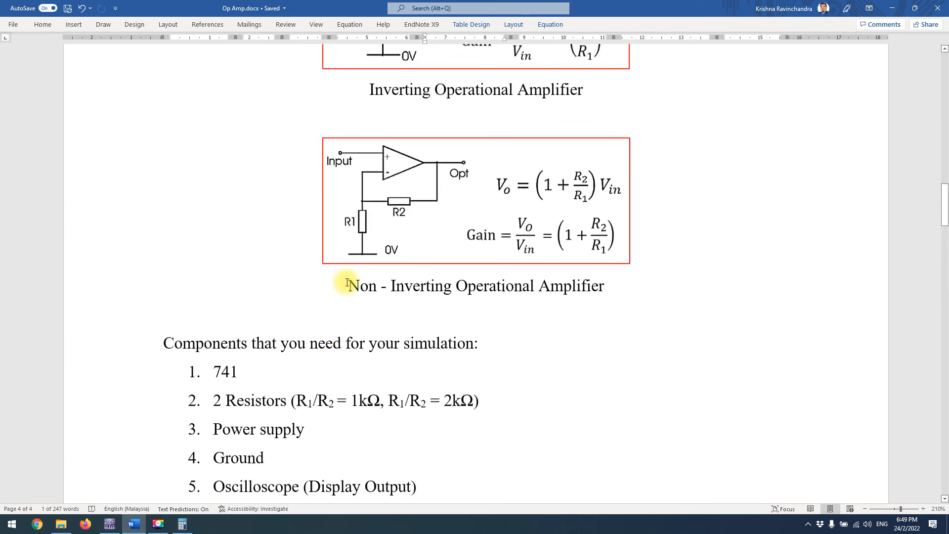
{"action": "scroll", "coordinate": [403, 196], "scroll_direction": "up", "scroll_amount": 2}
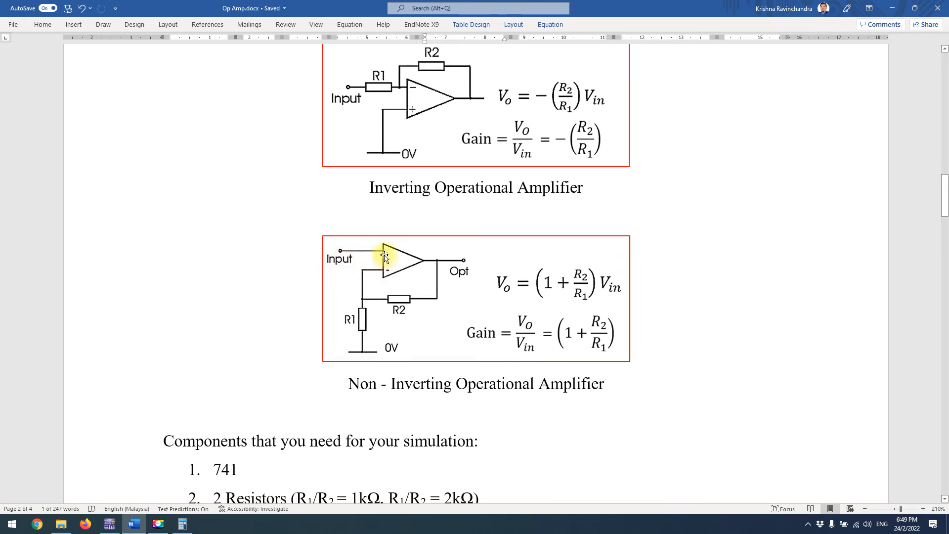
- Switch to Multisim and copy the entire inverting amplifier circuit, including the function generator and oscilloscope
{"action": "left_click", "coordinate": [110, 524]}
{"action": "left_click", "coordinate": [470, 187]}
{"action": "left_click", "coordinate": [204, 140]}
{"action": "left_click_drag", "start_coordinate": [178, 114], "coordinate": [639, 243]}
{"action": "scroll", "coordinate": [640, 244], "scroll_direction": "up", "scroll_amount": 4}
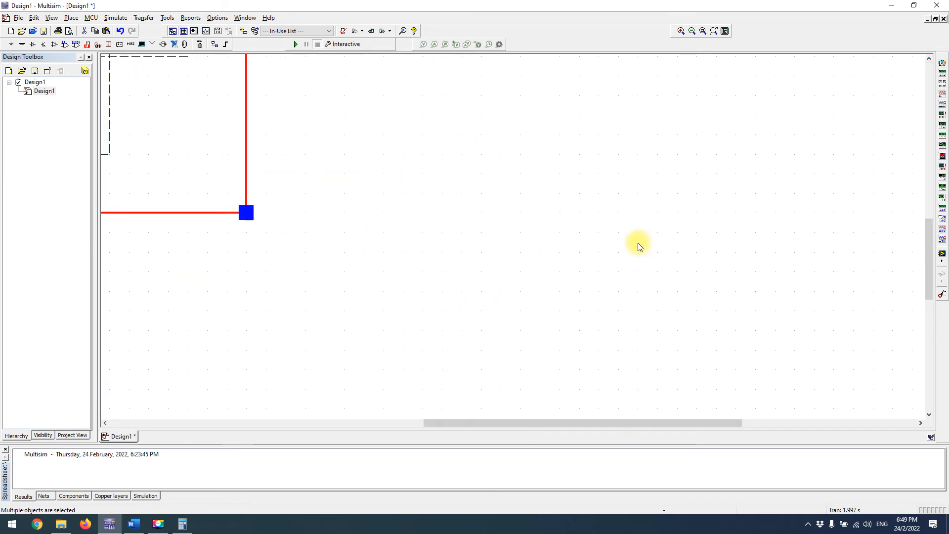
{"action": "scroll", "coordinate": [514, 247], "scroll_direction": "down", "scroll_amount": 4}
{"action": "scroll", "coordinate": [418, 228], "scroll_direction": "down", "scroll_amount": 1}
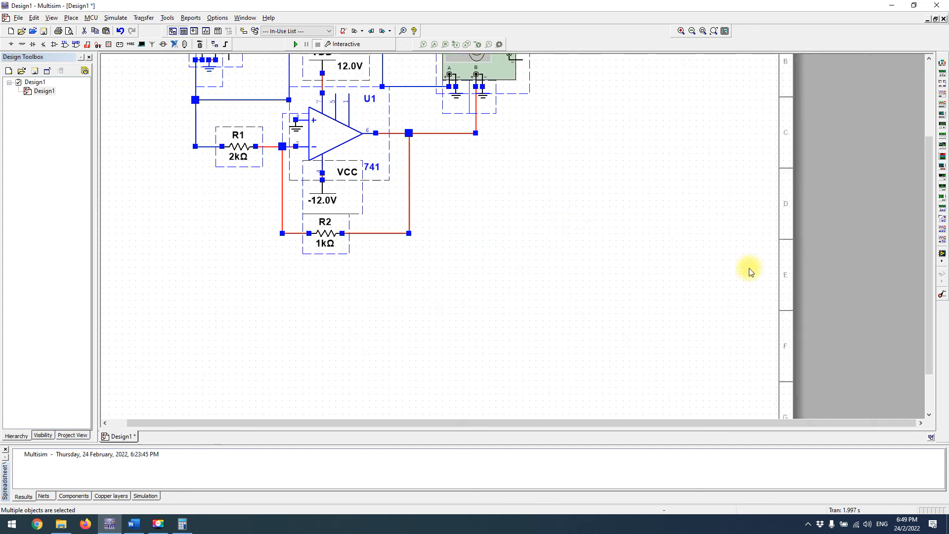
{"action": "left_click", "coordinate": [929, 152]}
{"action": "left_click_drag", "start_coordinate": [929, 156], "coordinate": [932, 84]}
{"action": "left_click_drag", "start_coordinate": [448, 150], "coordinate": [146, 377]}
{"action": "key", "text": "ctrl+c"}
- Create a new design and paste the copied amplifier circuit onto the upper part of its sheet
{"action": "left_click", "coordinate": [42, 91]}
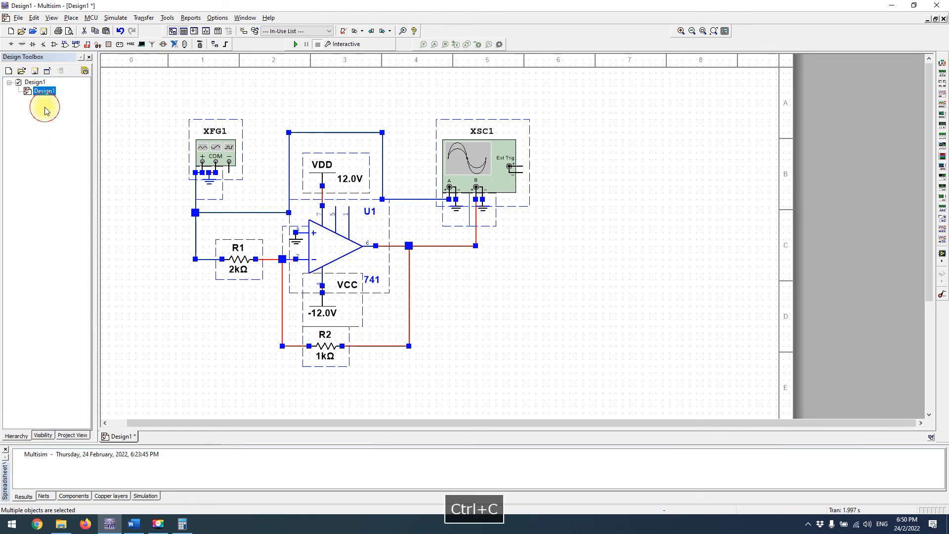
{"action": "right_click", "coordinate": [30, 83]}
{"action": "left_click", "coordinate": [11, 112]}
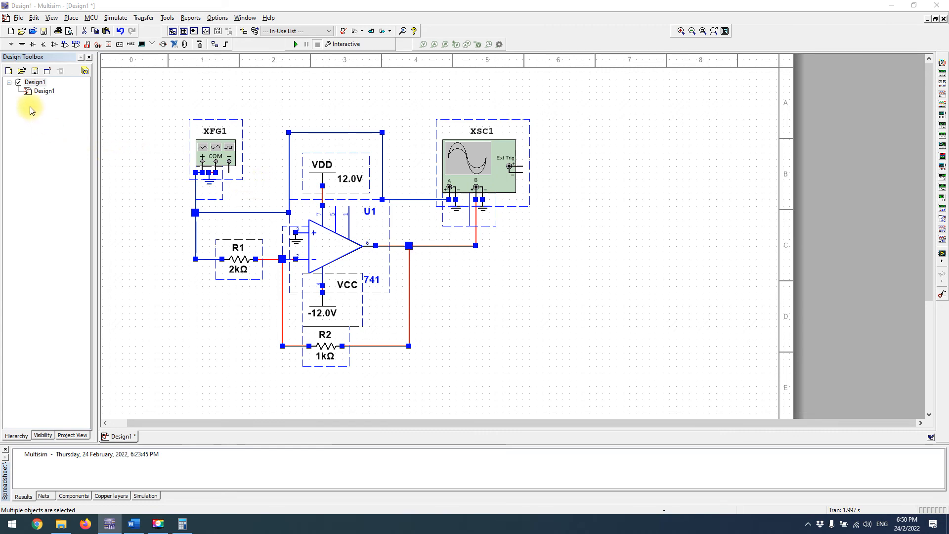
{"action": "left_click", "coordinate": [9, 70]}
{"action": "left_click", "coordinate": [569, 383]}
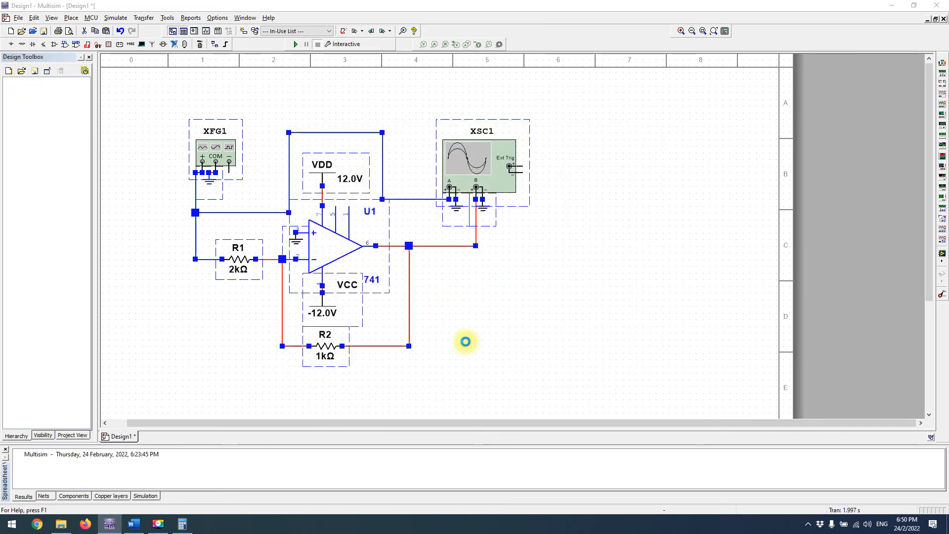
{"action": "key", "text": "ctrl+v"}
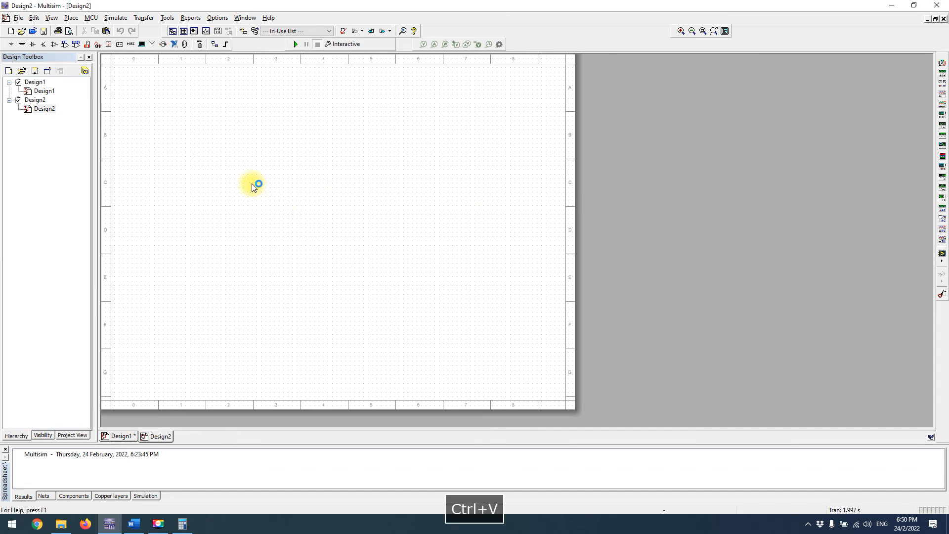
{"action": "left_click", "coordinate": [197, 170]}
{"action": "left_click", "coordinate": [159, 190]}
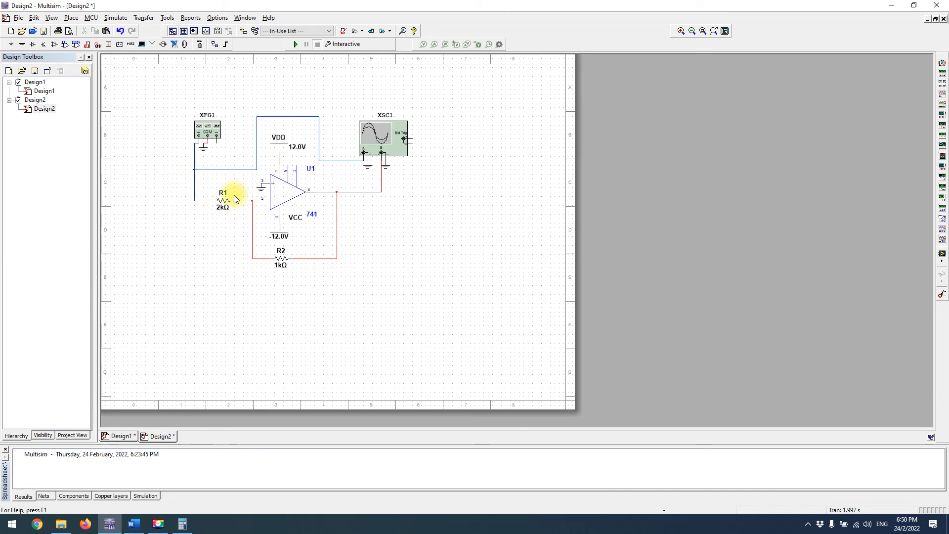
- Delete the wire connecting function generator XFG1 to resistor R1
{"action": "scroll", "coordinate": [165, 148], "scroll_direction": "up", "scroll_amount": 3}
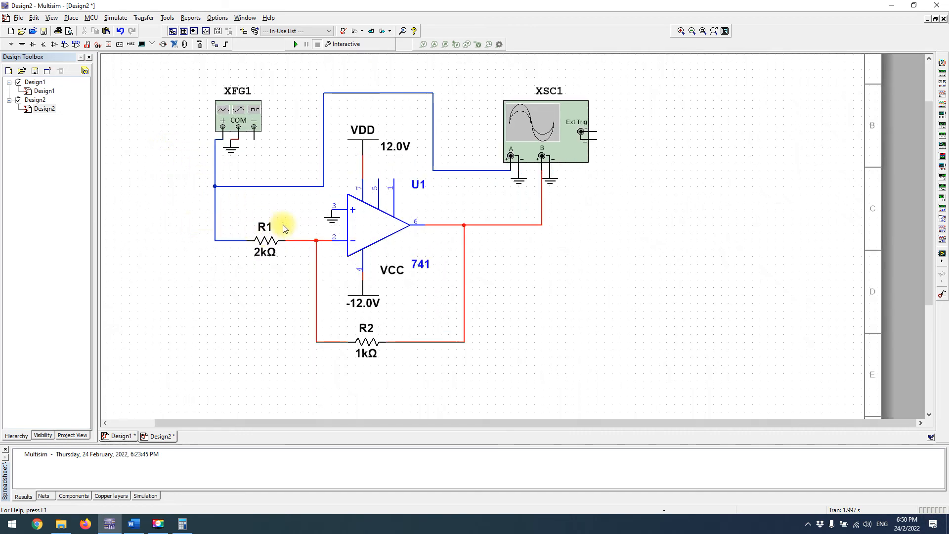
{"action": "left_click_drag", "start_coordinate": [312, 257], "coordinate": [320, 265]}
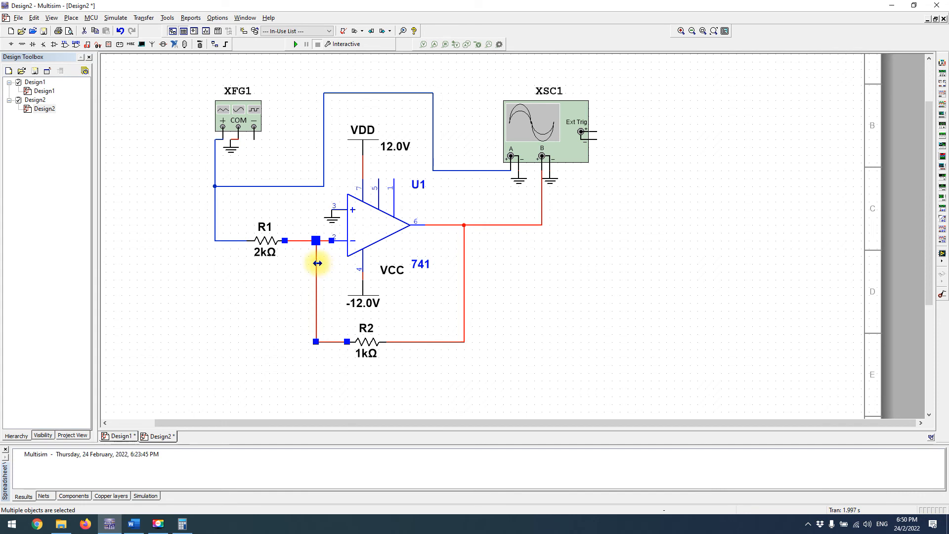
{"action": "left_click", "coordinate": [254, 262]}
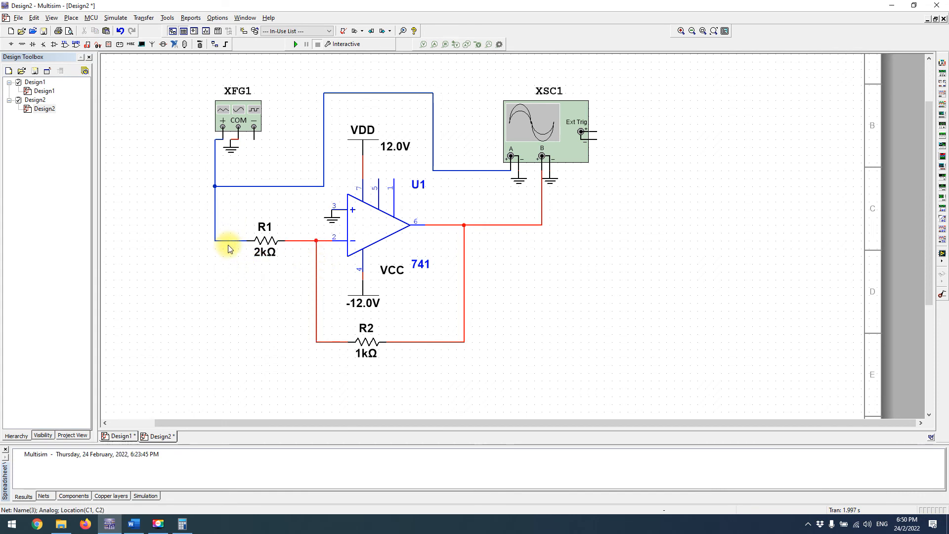
{"action": "key", "text": "Delete"}
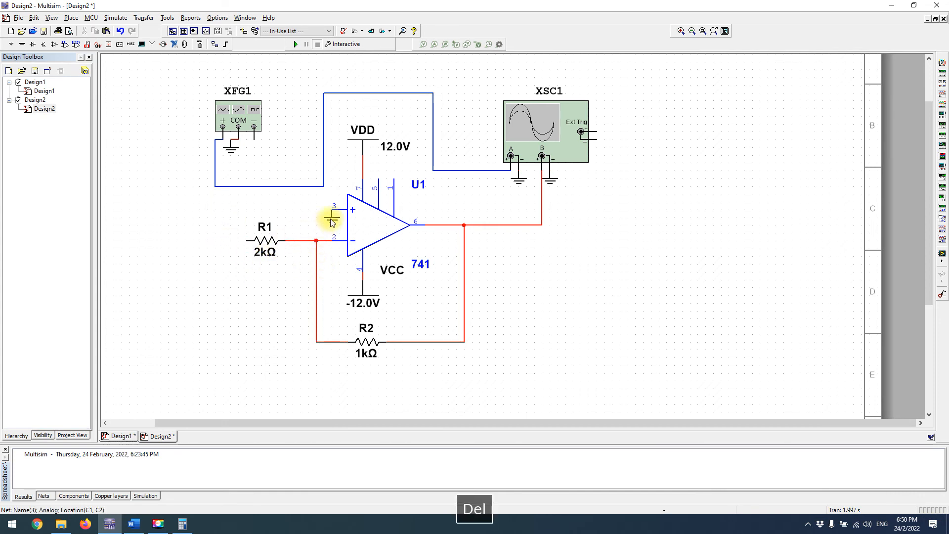
- Move the ground from the op-amp's pin 3 to R1's free end, and wire pin 3 to the function generator's line
{"action": "left_click", "coordinate": [329, 216]}
{"action": "left_click_drag", "start_coordinate": [324, 223], "coordinate": [295, 216]}
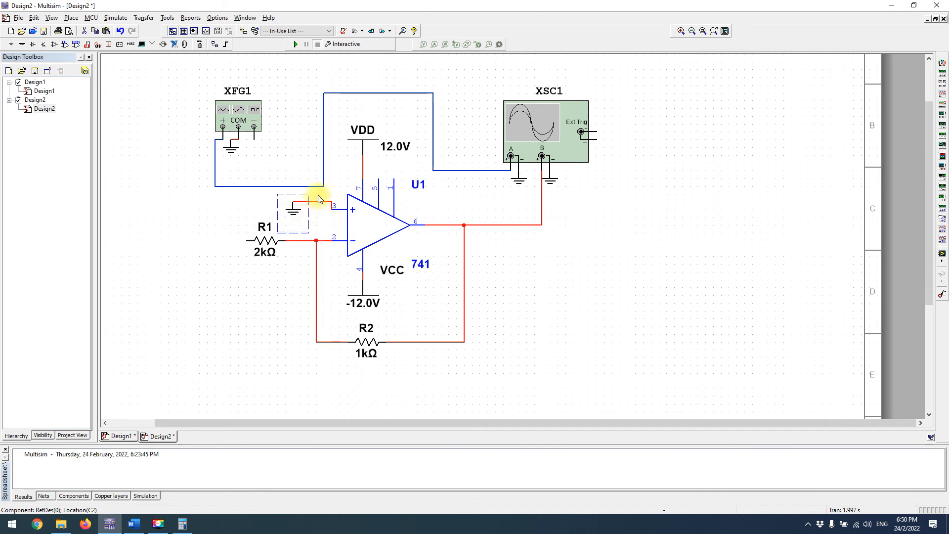
{"action": "left_click", "coordinate": [317, 202]}
{"action": "key", "text": "Delete"}
{"action": "left_click_drag", "start_coordinate": [293, 211], "coordinate": [230, 247]}
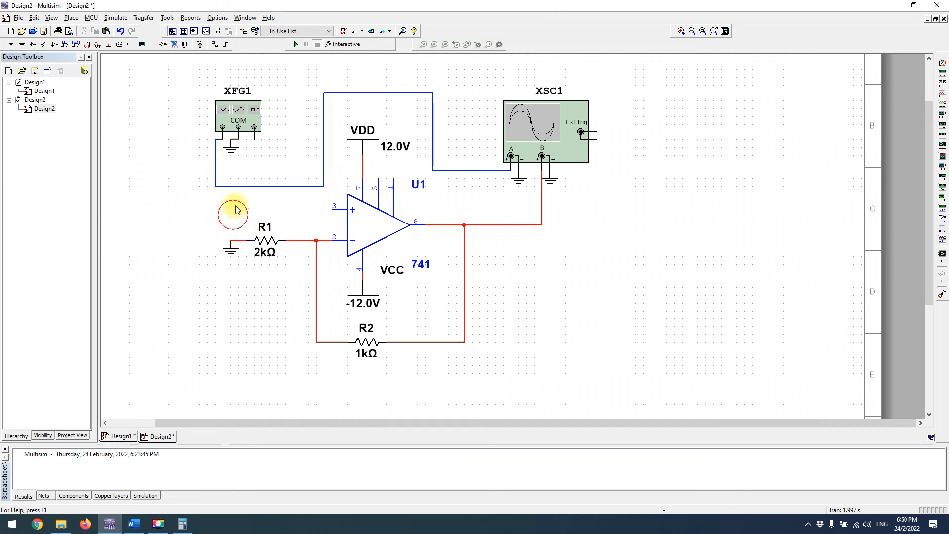
{"action": "left_click_drag", "start_coordinate": [330, 206], "coordinate": [323, 186]}
{"action": "left_click", "coordinate": [323, 186]}
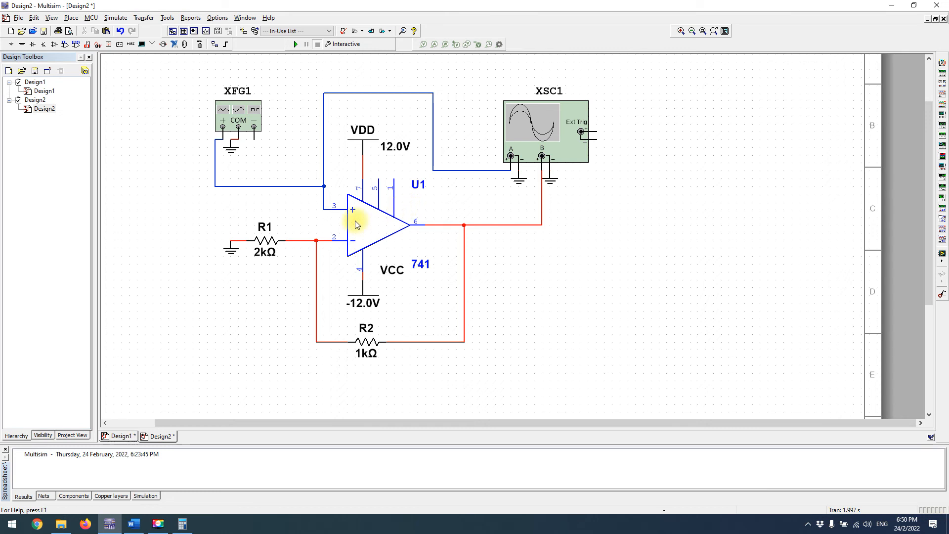
- Switch to the Word document and compare the inverting and non-inverting amplifier diagrams with the wiring
{"action": "left_click", "coordinate": [133, 523]}
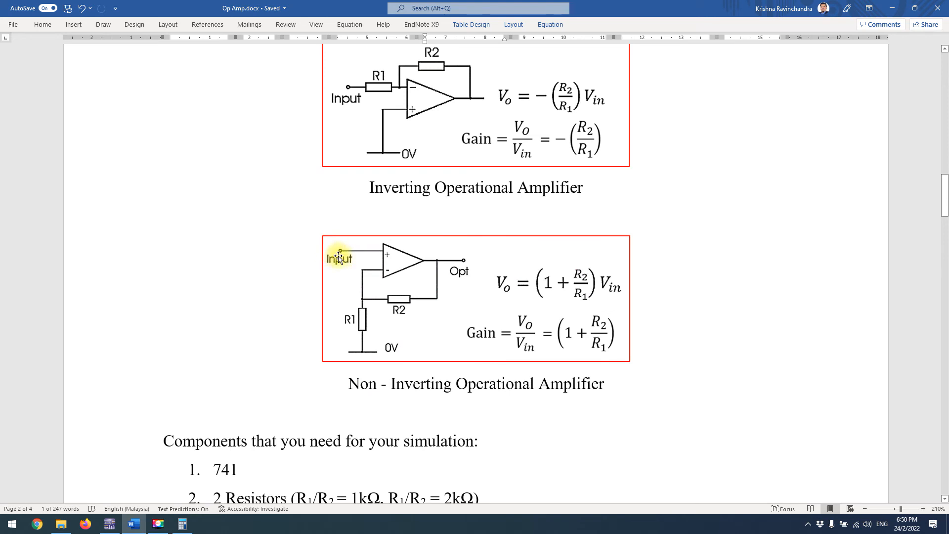
{"action": "scroll", "coordinate": [385, 212], "scroll_direction": "up", "scroll_amount": 10}
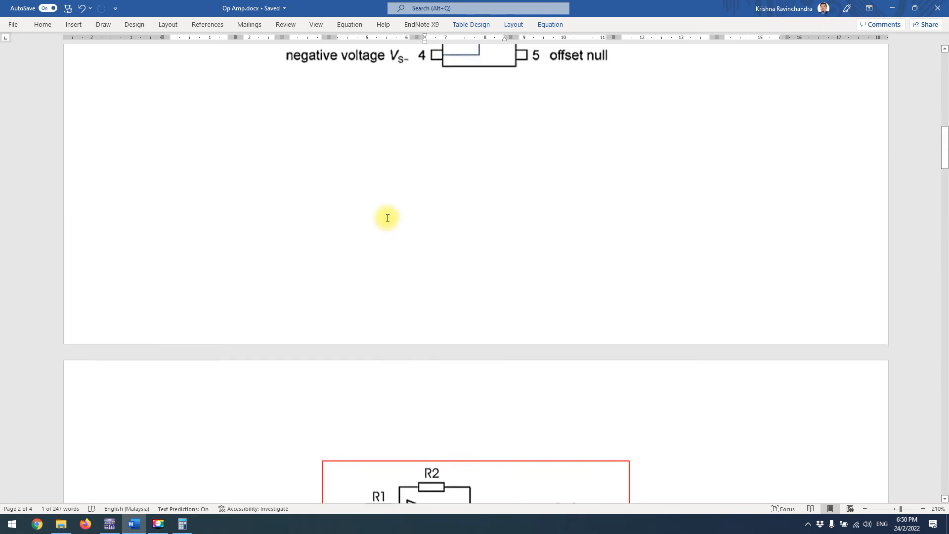
{"action": "scroll", "coordinate": [393, 223], "scroll_direction": "down", "scroll_amount": 10}
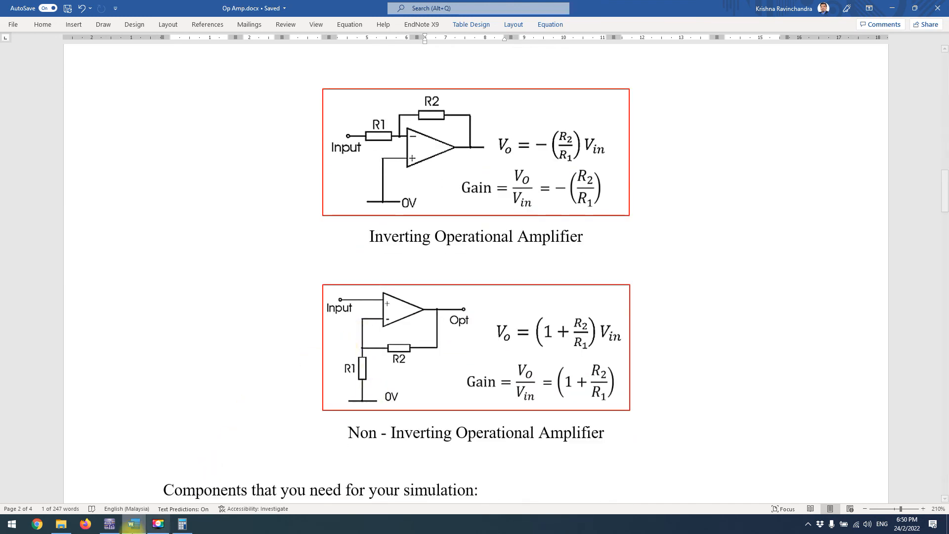
- Switch to Multisim and shift the ground symbol at R1 slightly farther from the resistor
{"action": "left_click", "coordinate": [109, 524]}
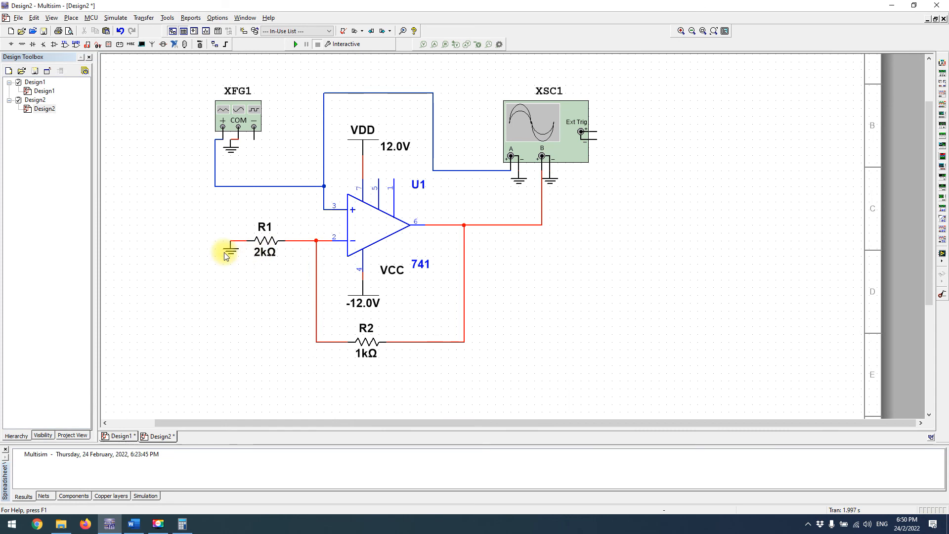
{"action": "mouse_move", "coordinate": [221, 251]}
{"action": "left_mouse_down"}
{"action": "mouse_move", "coordinate": [251, 263]}
{"action": "mouse_move", "coordinate": [226, 250]}
{"action": "left_mouse_up"}
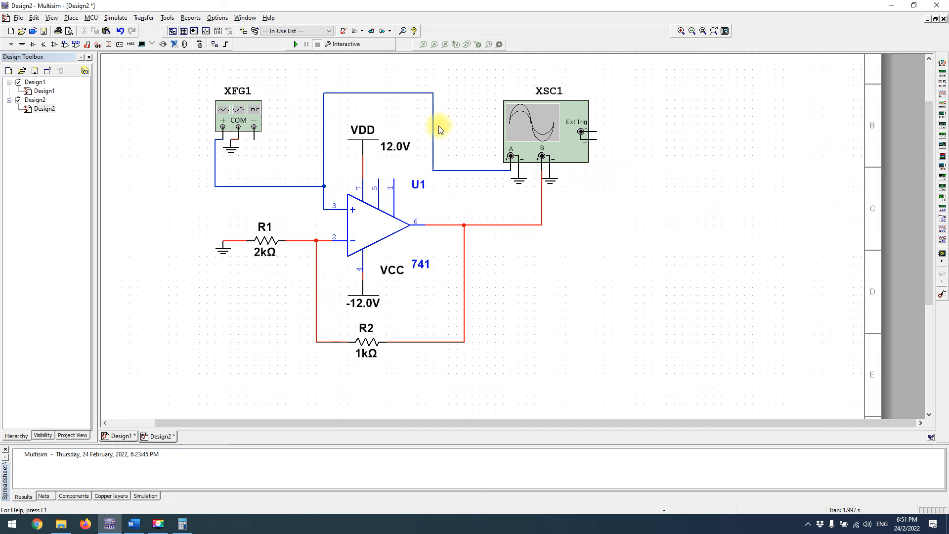
{"action": "left_click", "coordinate": [299, 132]}
{"action": "left_click", "coordinate": [179, 214]}
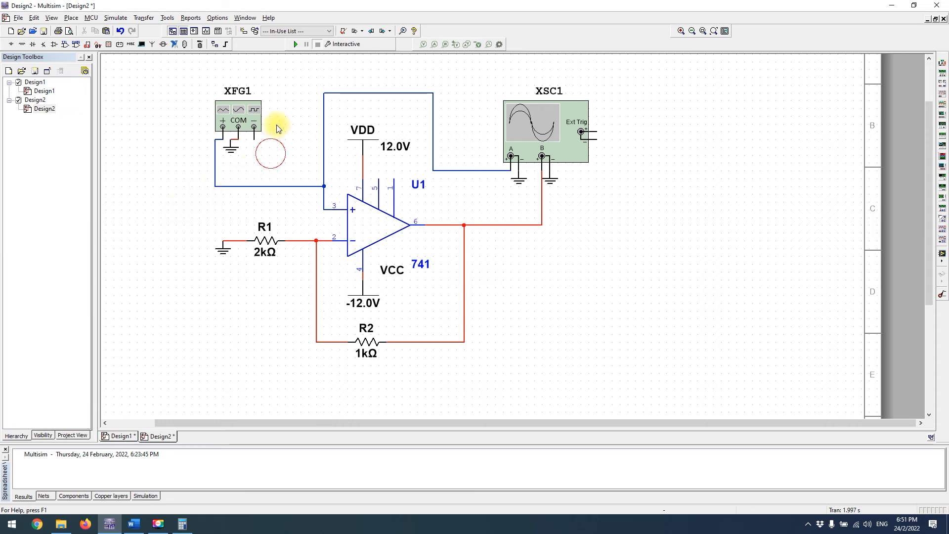
{"action": "left_click", "coordinate": [296, 45]}
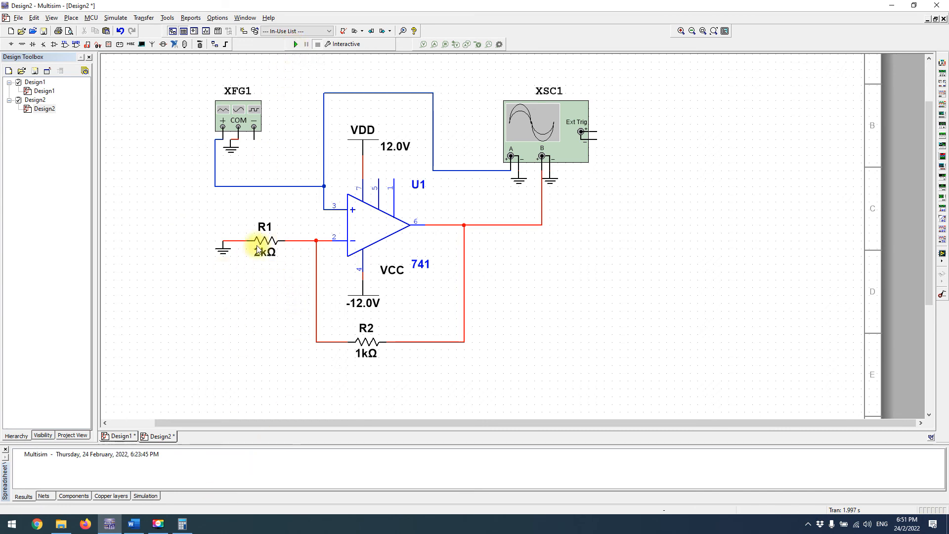
- Switch to the Word document and examine the output amplitude and measured gain for R1>R2 in the non-inverting amplifier table
{"action": "left_click", "coordinate": [134, 524]}
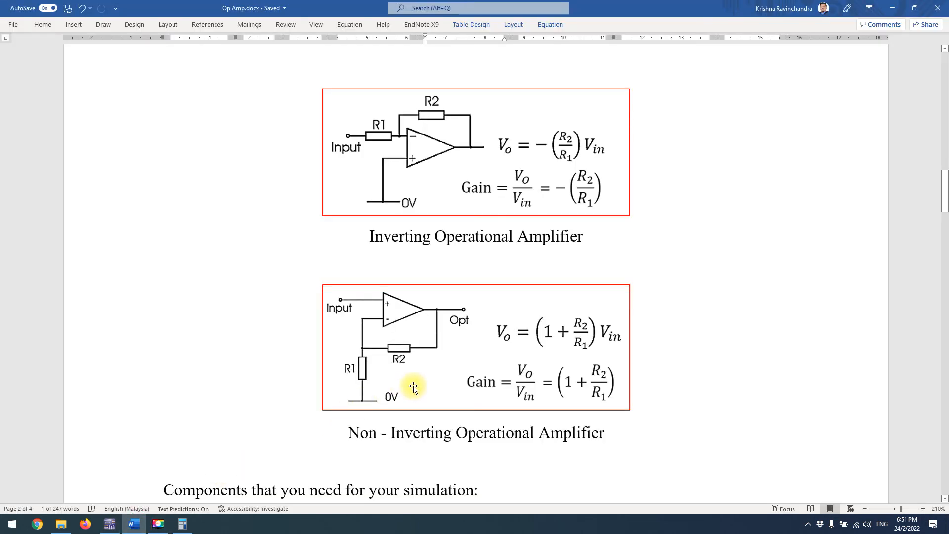
{"action": "scroll", "coordinate": [419, 386], "scroll_direction": "down", "scroll_amount": 15}
{"action": "scroll", "coordinate": [418, 381], "scroll_direction": "down", "scroll_amount": 20}
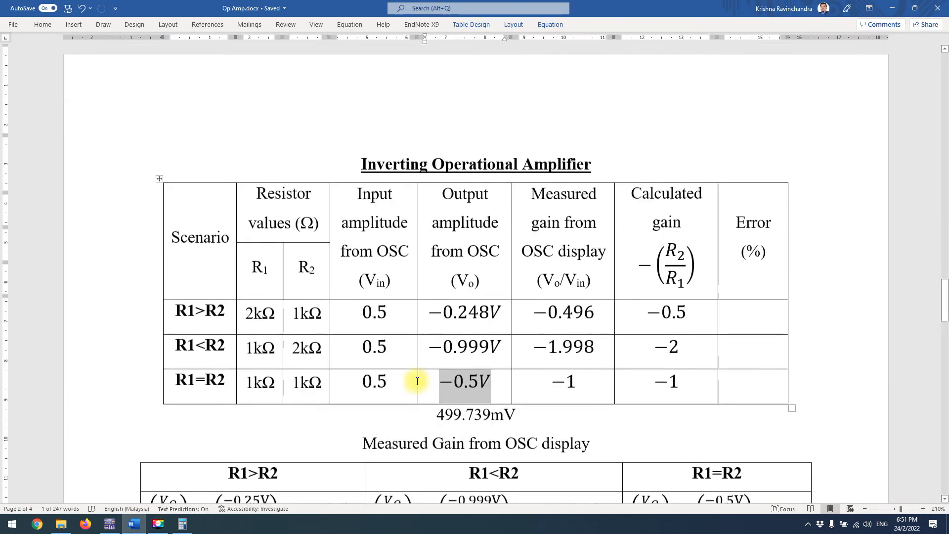
{"action": "scroll", "coordinate": [413, 373], "scroll_direction": "down", "scroll_amount": 2}
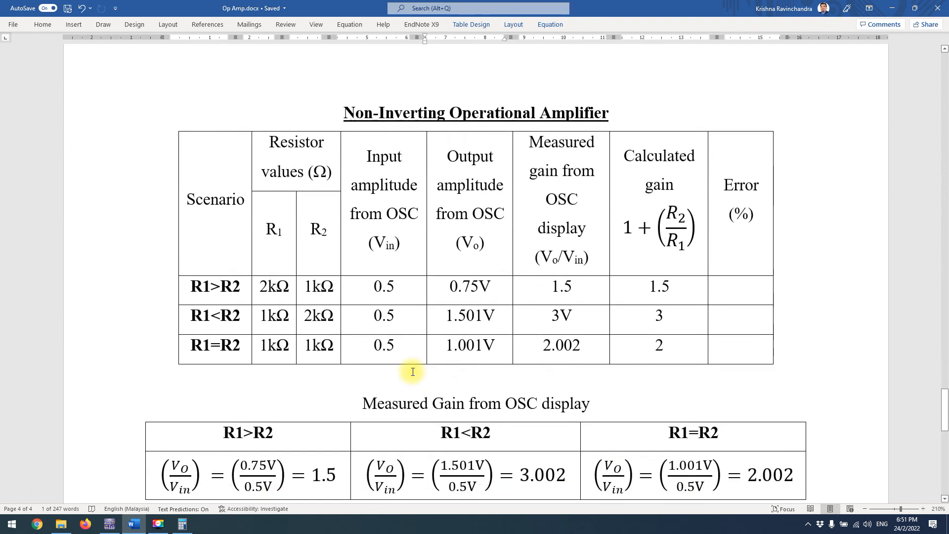
{"action": "left_click", "coordinate": [110, 523]}
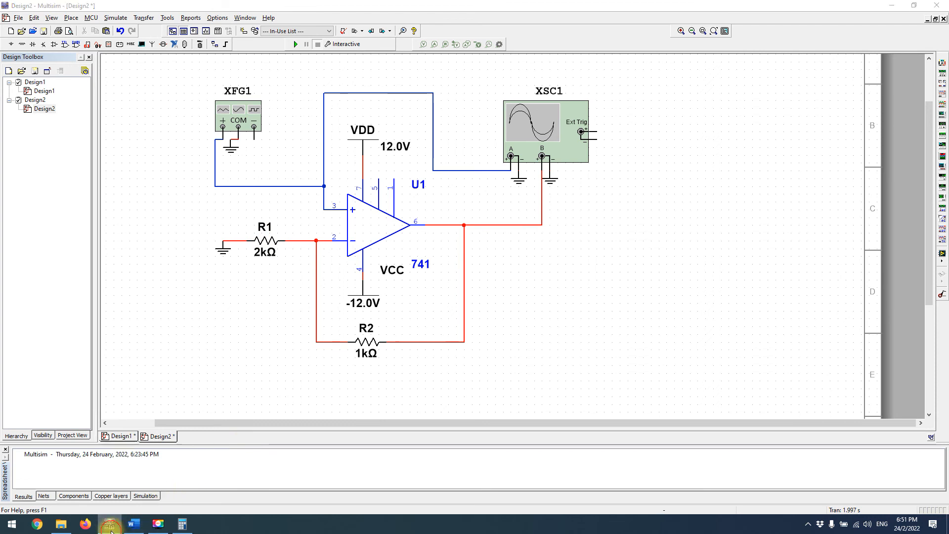
{"action": "left_click", "coordinate": [134, 523]}
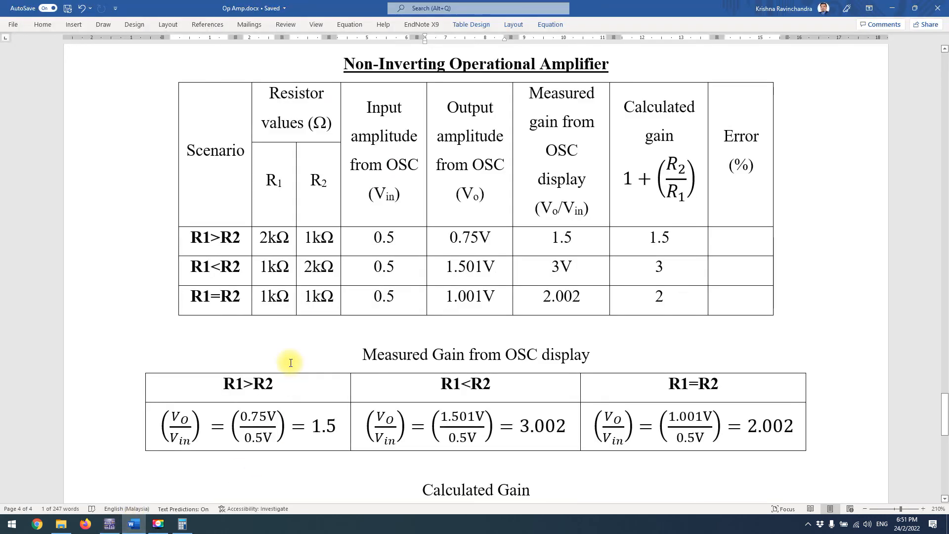
{"action": "double_click", "coordinate": [489, 236]}
{"action": "left_click", "coordinate": [585, 242]}
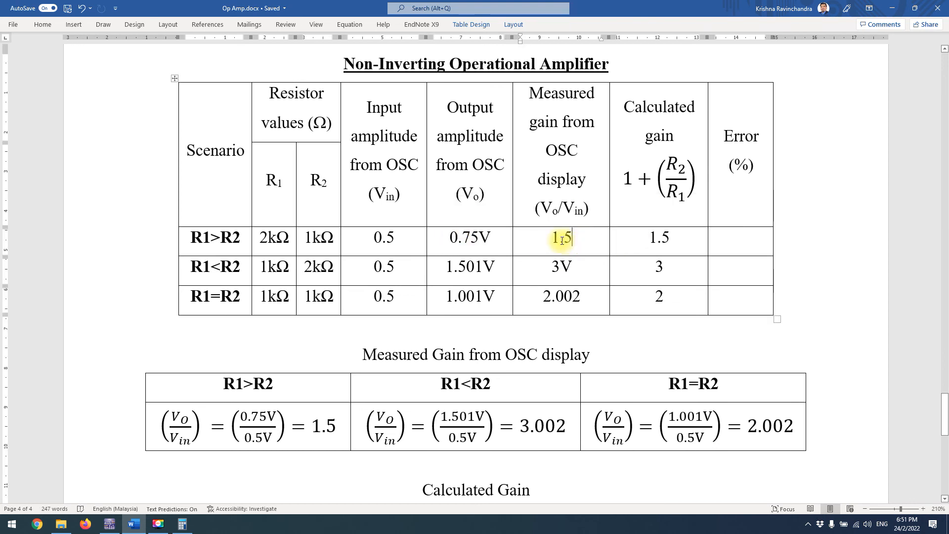
{"action": "left_click_drag", "start_coordinate": [575, 243], "coordinate": [540, 249]}
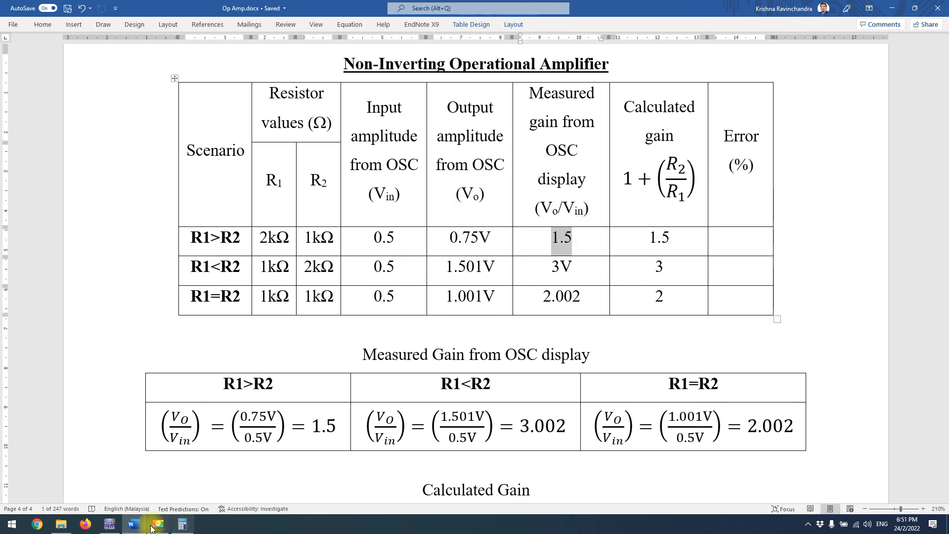
{"action": "mouse_move", "coordinate": [132, 528]}
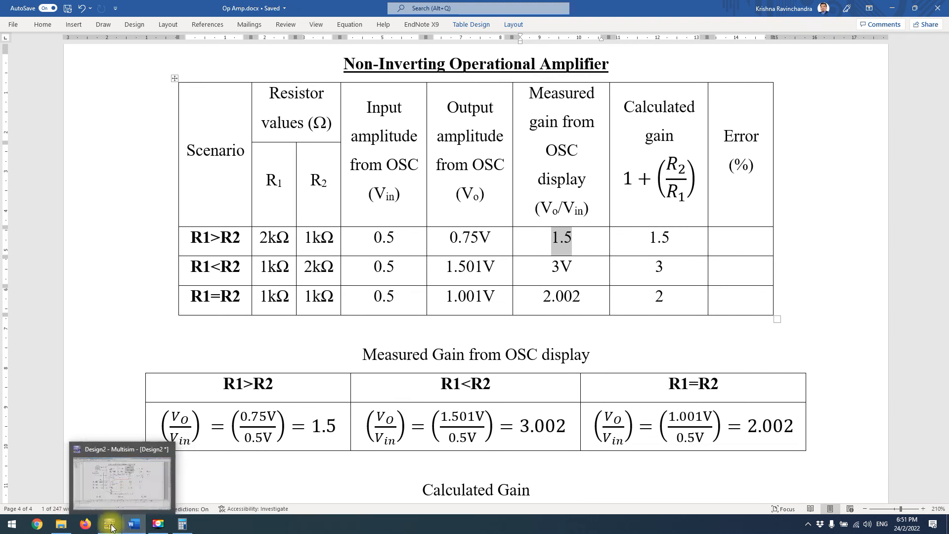
- Switch to Multisim, run the simulation with oscilloscope XSC1 open on a reversed background, and stop it once waveforms are captured
{"action": "left_click", "coordinate": [120, 528]}
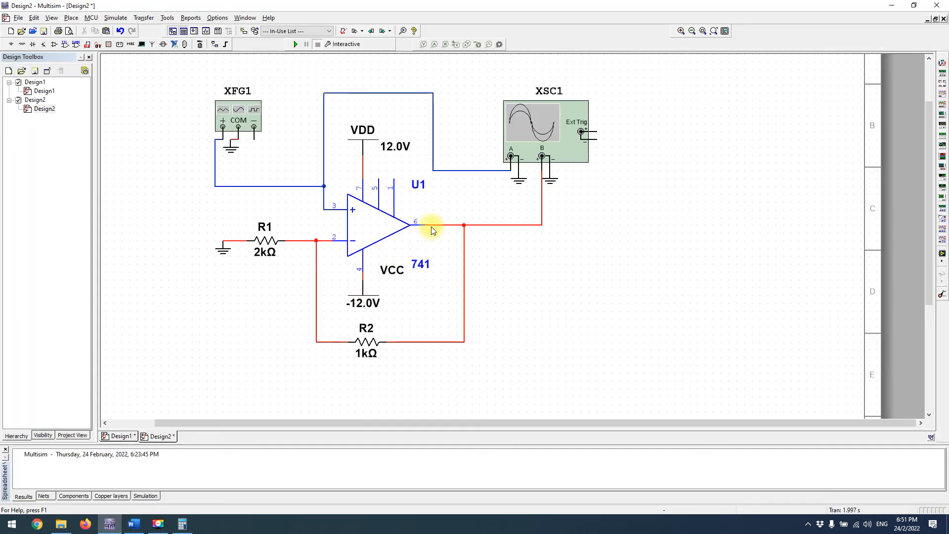
{"action": "left_click", "coordinate": [295, 43]}
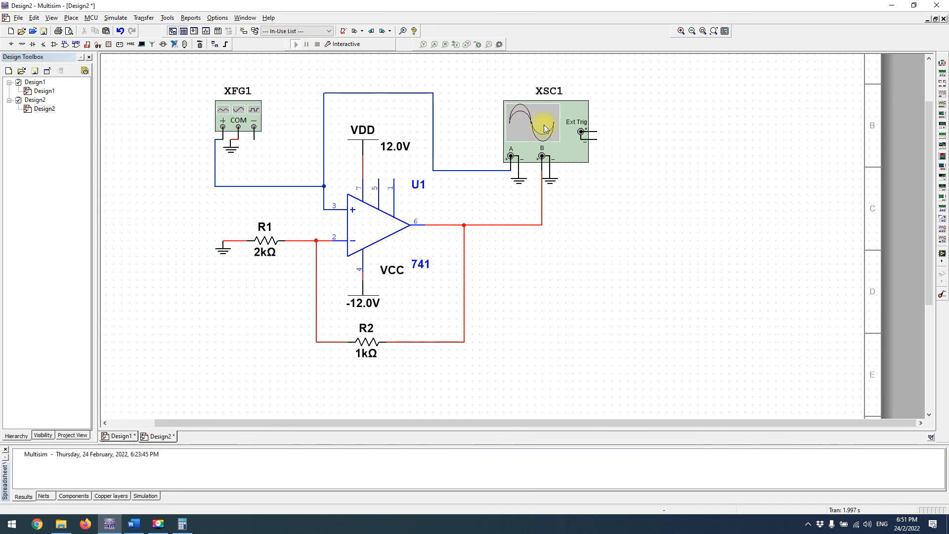
{"action": "double_click", "coordinate": [544, 128]}
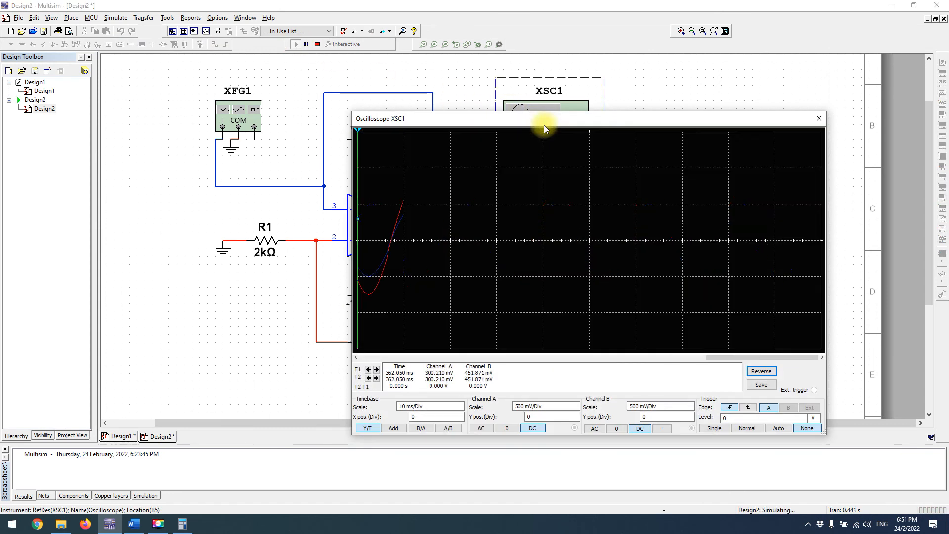
{"action": "left_click", "coordinate": [770, 376]}
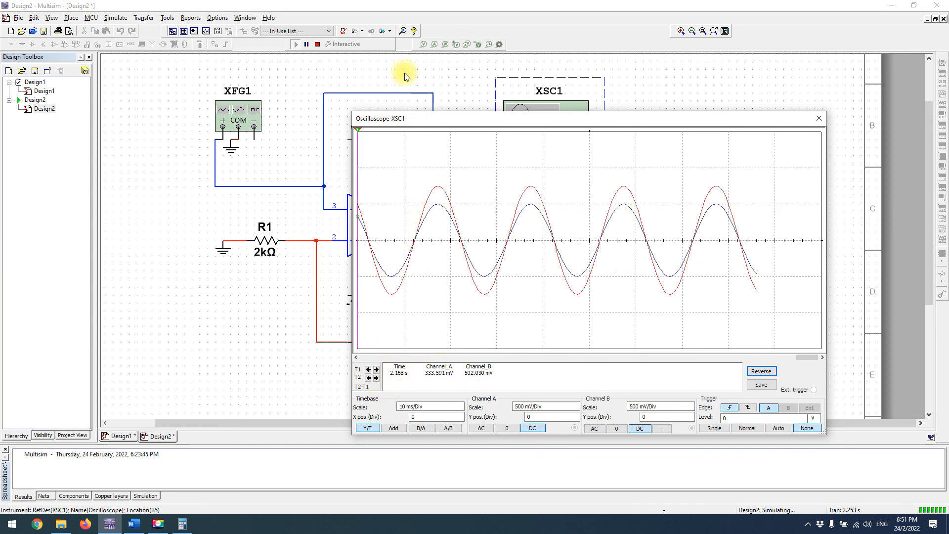
{"action": "left_click", "coordinate": [318, 44]}
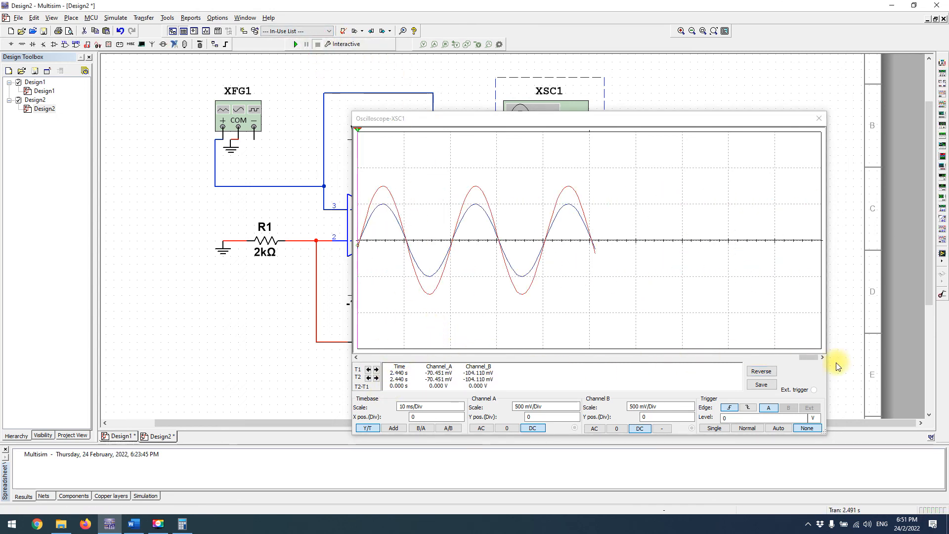
- Return the oscilloscope display to the start of the trace and place cursor T2 on the third positive peak
{"action": "left_click_drag", "start_coordinate": [802, 359], "coordinate": [366, 356]}
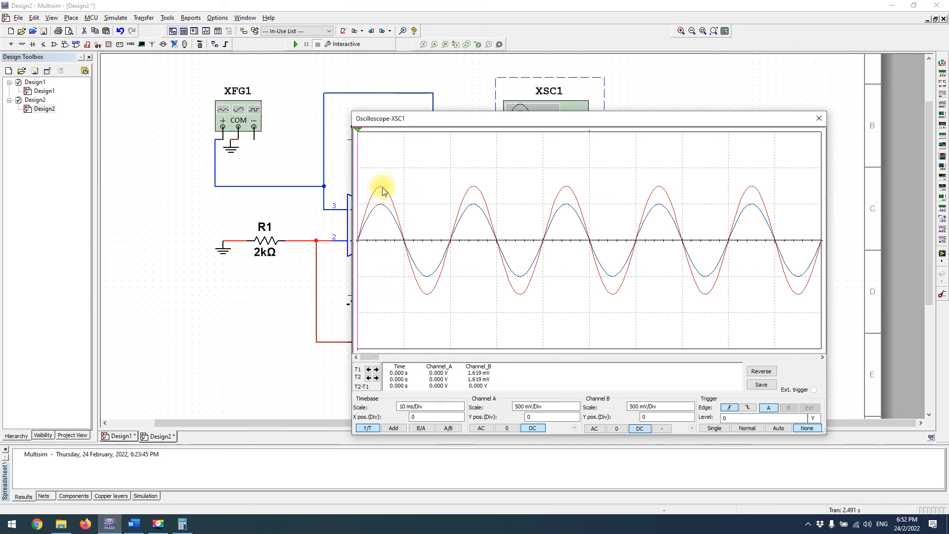
{"action": "left_click_drag", "start_coordinate": [357, 131], "coordinate": [474, 140]}
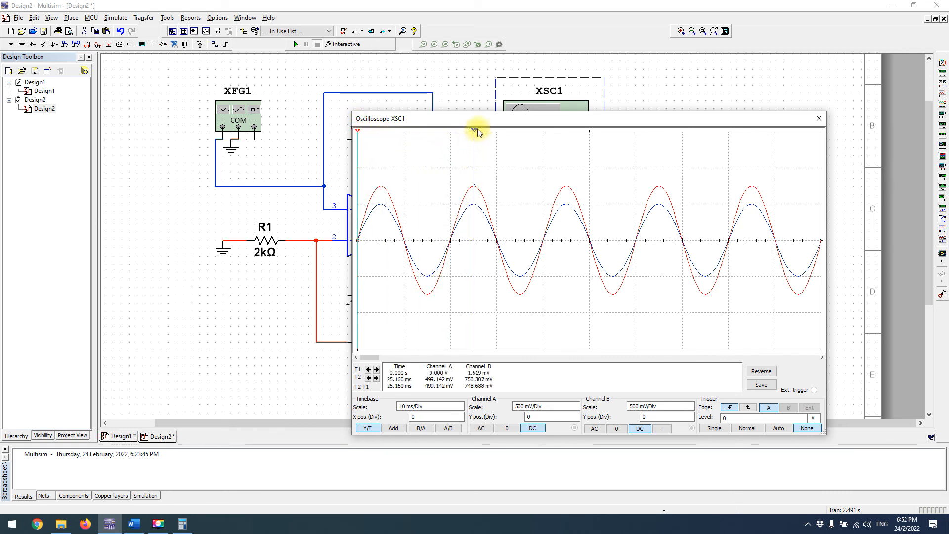
{"action": "right_click", "coordinate": [475, 132]}
{"action": "left_click", "coordinate": [519, 173]}
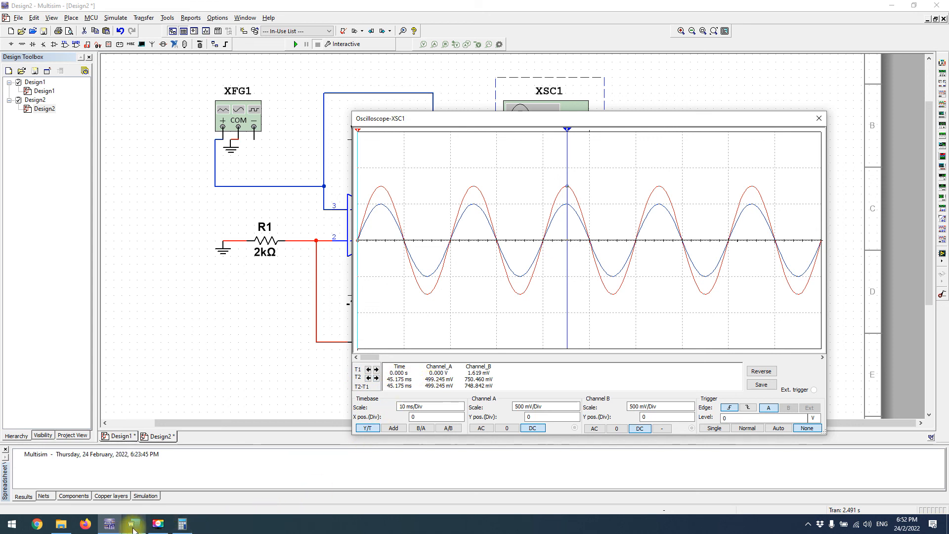
- Switch to the Word document and set the R1>R2 input amplitude in the non-inverting table to 0.499V
{"action": "mouse_move", "coordinate": [133, 530]}
{"action": "left_click", "coordinate": [132, 529]}
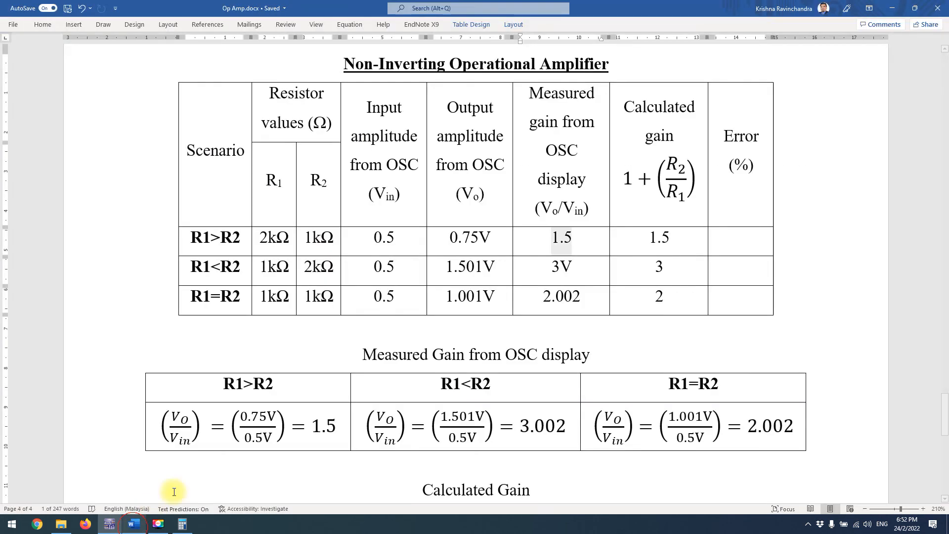
{"action": "key", "text": "BackSpace"}
{"action": "type", "text": "499V"}
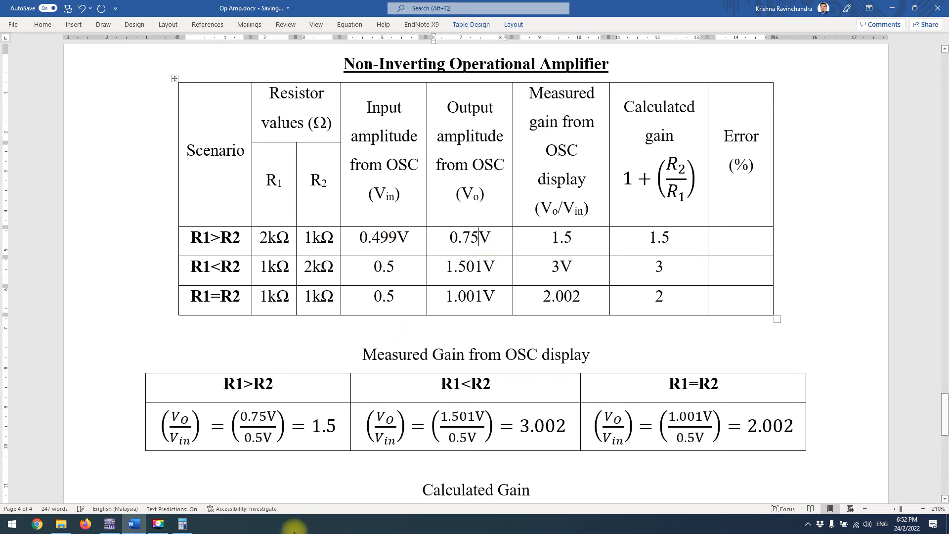
- Read Channel B's peak amplitude in Multisim and check it against the R1>R2 output amplitude and measured gain in the Word table
{"action": "left_click", "coordinate": [133, 524]}
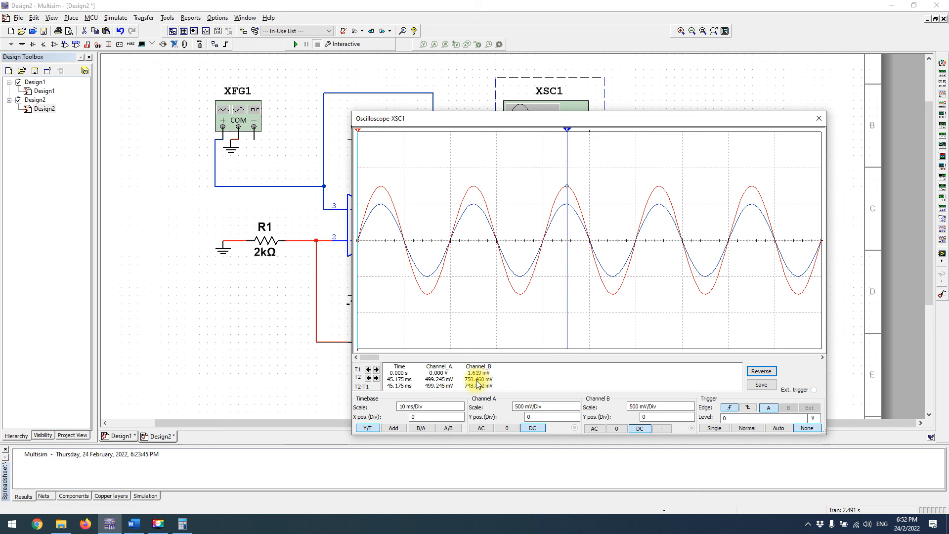
{"action": "left_click", "coordinate": [133, 525]}
{"action": "left_click_drag", "start_coordinate": [490, 237], "coordinate": [453, 232]}
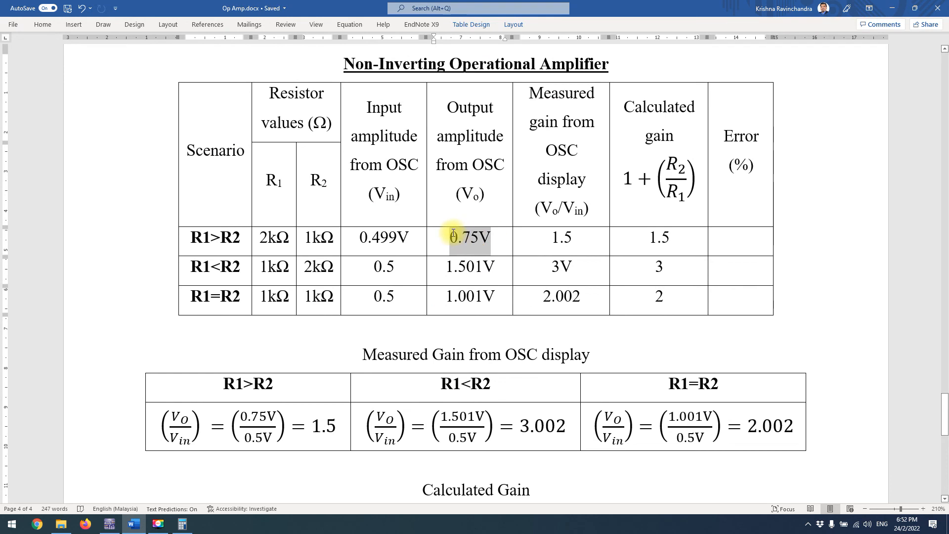
{"action": "left_click_drag", "start_coordinate": [572, 239], "coordinate": [550, 241]}
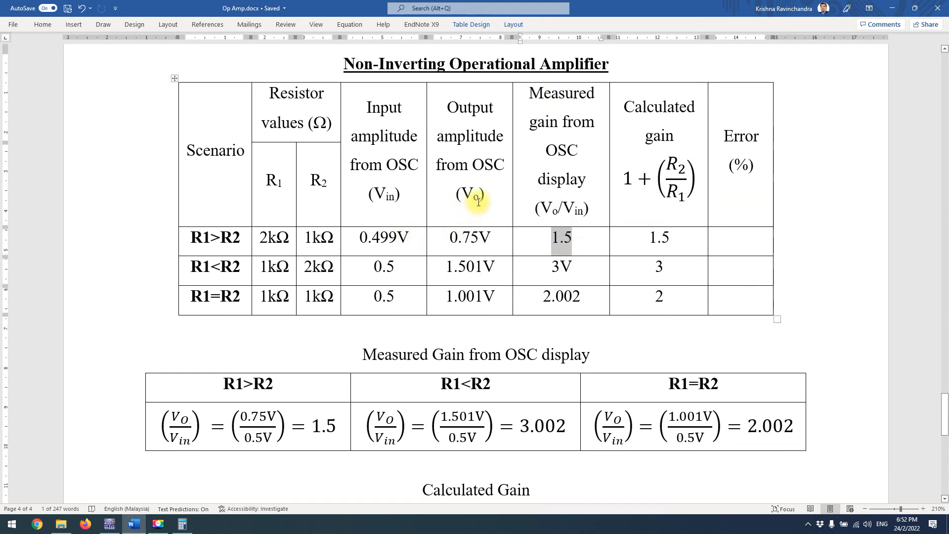
- Switch to Calculator and divide the R1>R2 output amplitude 0.75 by the input amplitude 0.499
{"action": "left_click_drag", "start_coordinate": [492, 238], "coordinate": [359, 240]}
{"action": "left_click", "coordinate": [183, 524]}
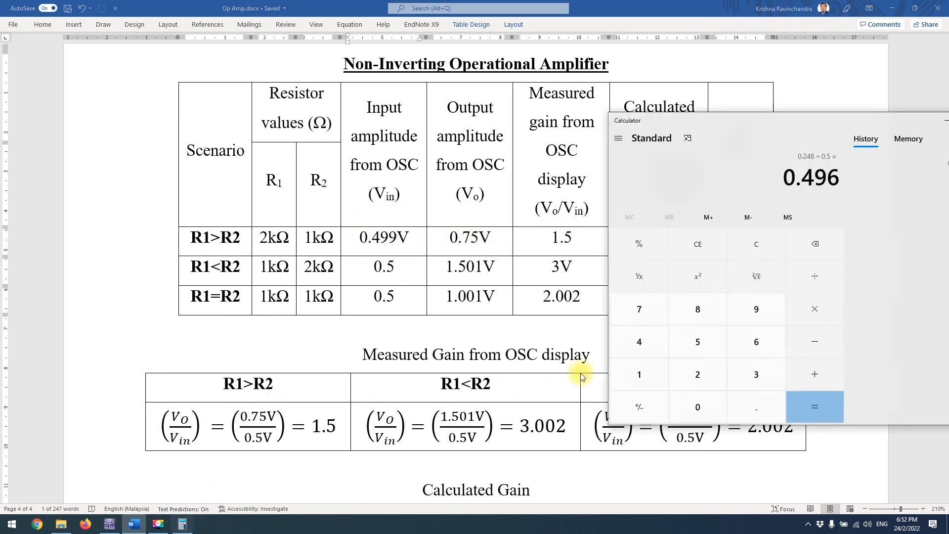
{"action": "left_click", "coordinate": [709, 245]}
{"action": "left_click", "coordinate": [697, 405]}
{"action": "left_click", "coordinate": [764, 411]}
{"action": "left_click", "coordinate": [647, 310]}
{"action": "left_click", "coordinate": [698, 335]}
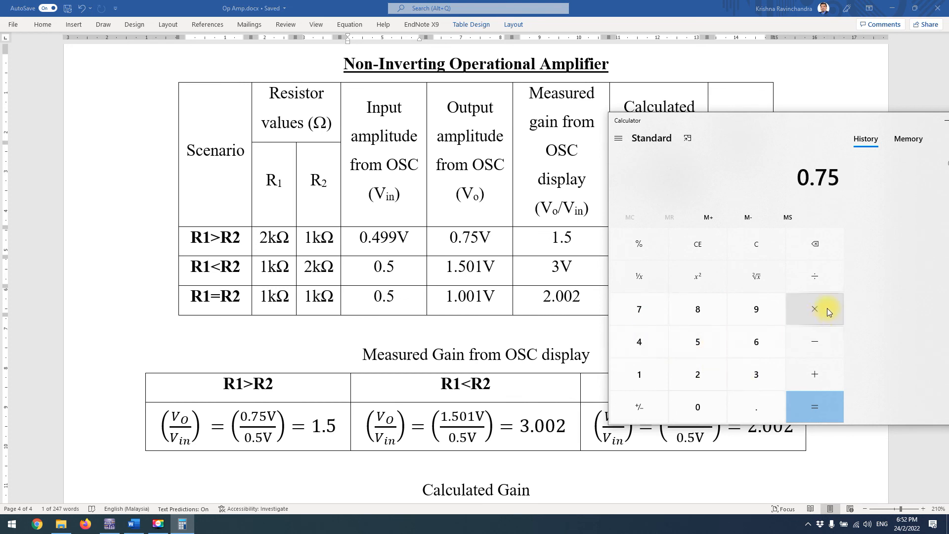
{"action": "left_click", "coordinate": [698, 407]}
{"action": "left_click", "coordinate": [756, 407]}
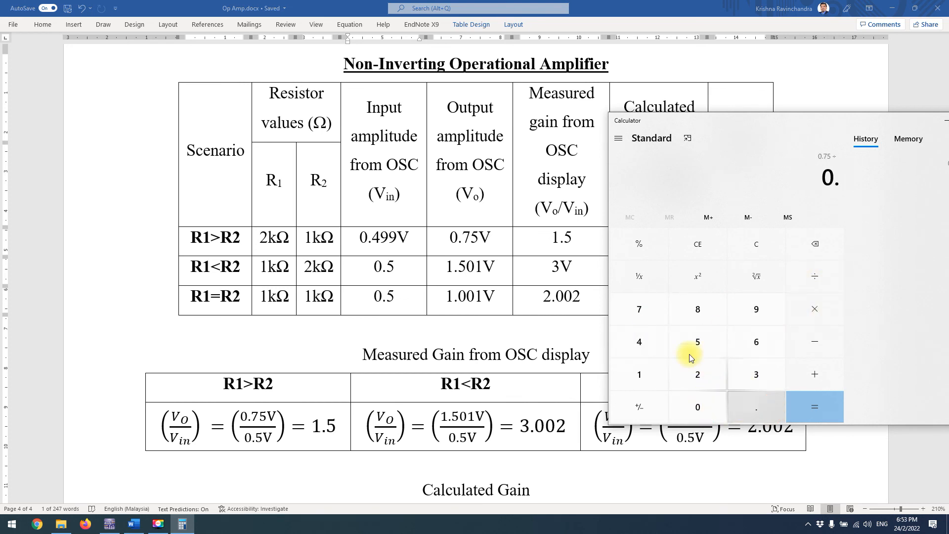
{"action": "left_click", "coordinate": [639, 341]}
{"action": "double_click", "coordinate": [756, 308]}
{"action": "left_click", "coordinate": [801, 406]}
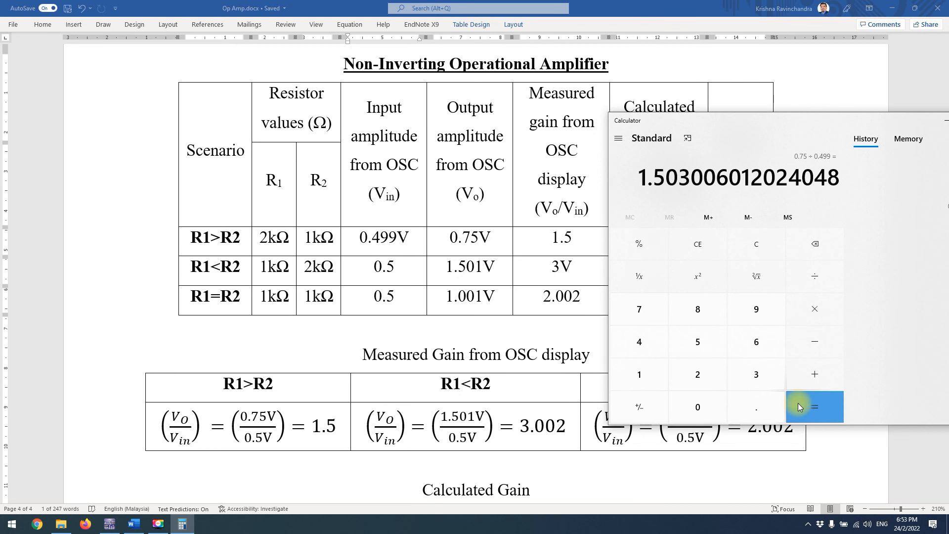
- Return to the Word document and set the R1>R2 measured gain in the non-inverting table to 1.503
{"action": "left_click_drag", "start_coordinate": [743, 120], "coordinate": [583, 278]}
{"action": "left_click", "coordinate": [598, 238]}
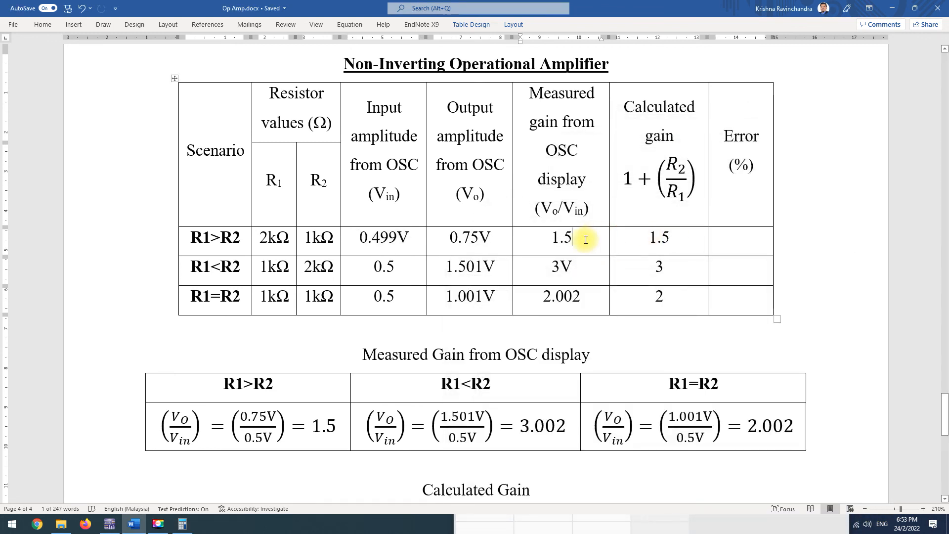
{"action": "type", "text": "03"}
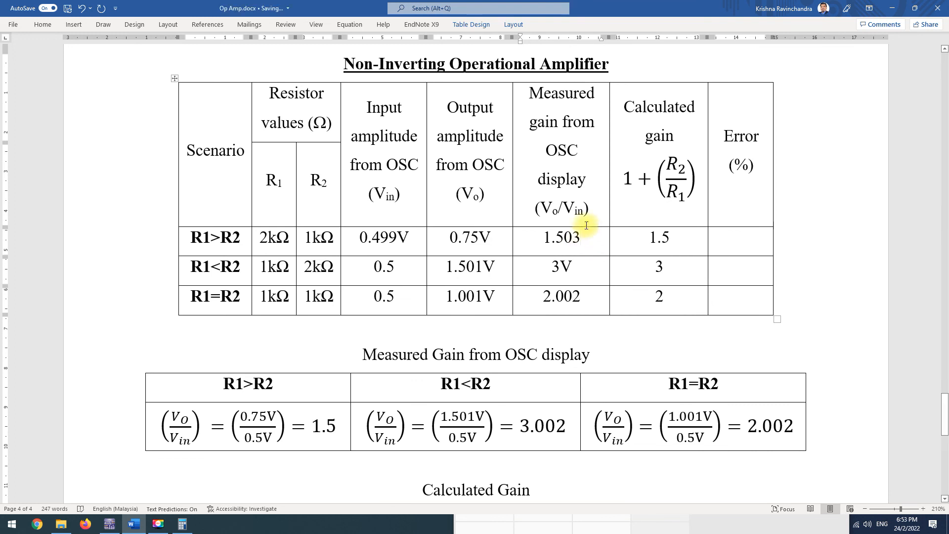